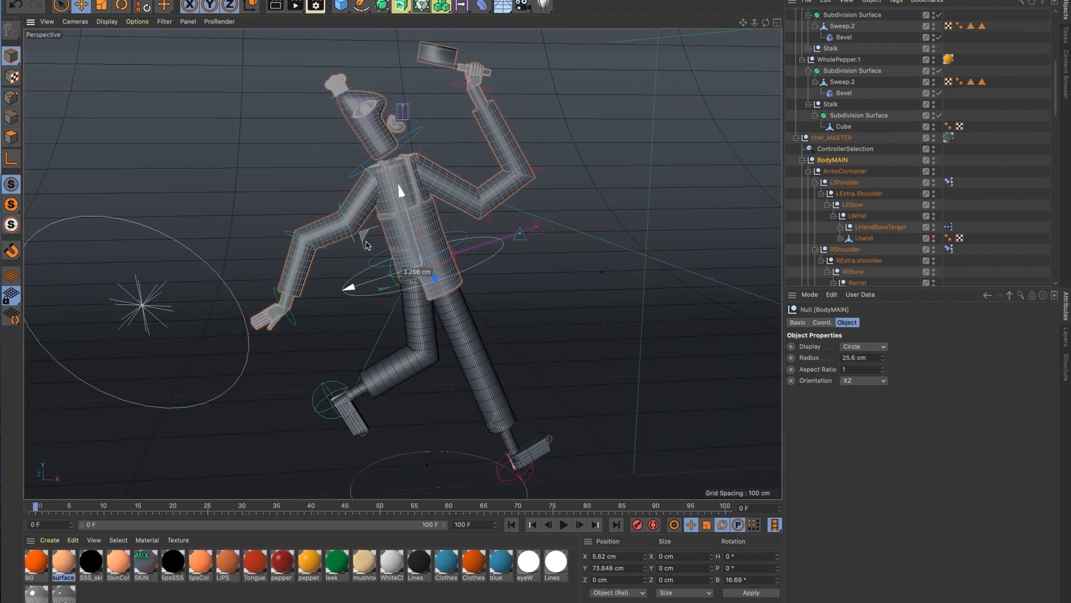
Step: Lower the chef rig's BodyMAIN controller and shift it sideways to test how the legs bend
drag(411, 251, 395, 297)
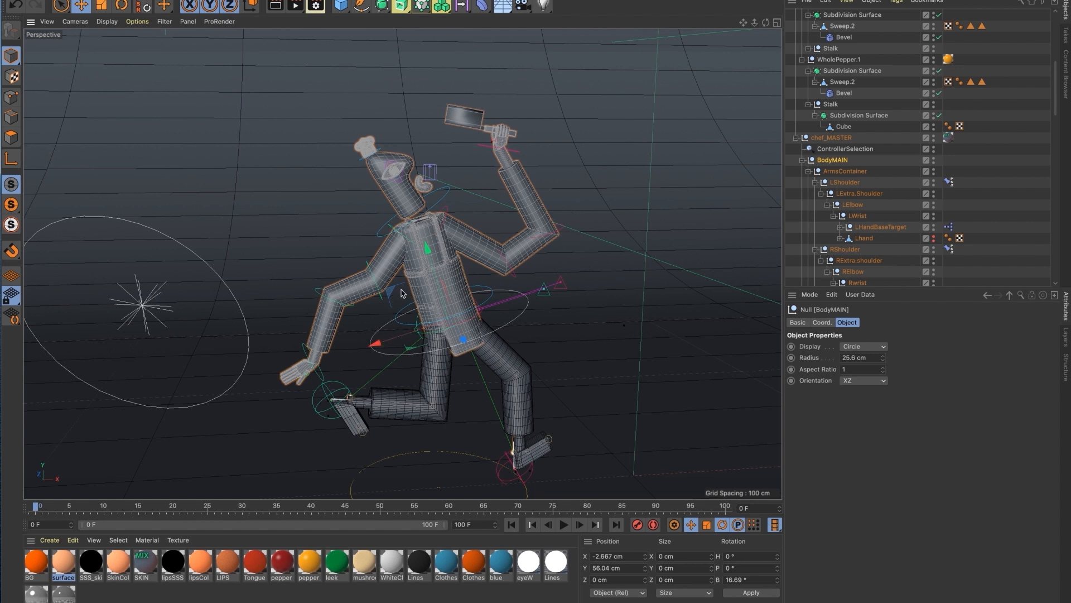
drag(397, 294, 359, 342)
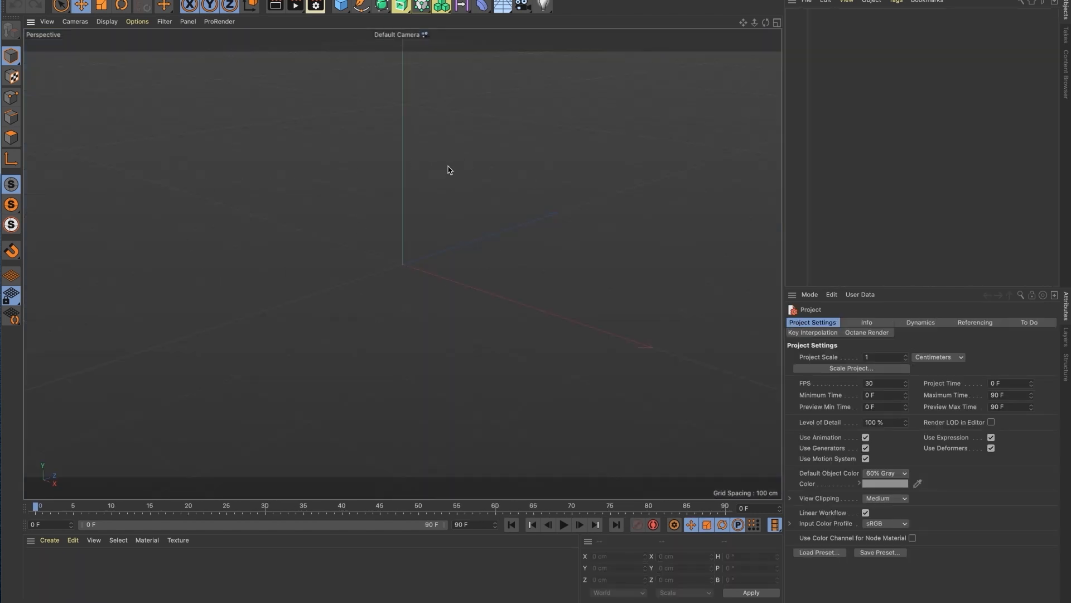
Step: Draw an open four-point Bezier spline with the Spline Pen in the Right view, outlining a bent leg with hip, knee, ankle and toe
middle_click(400, 183)
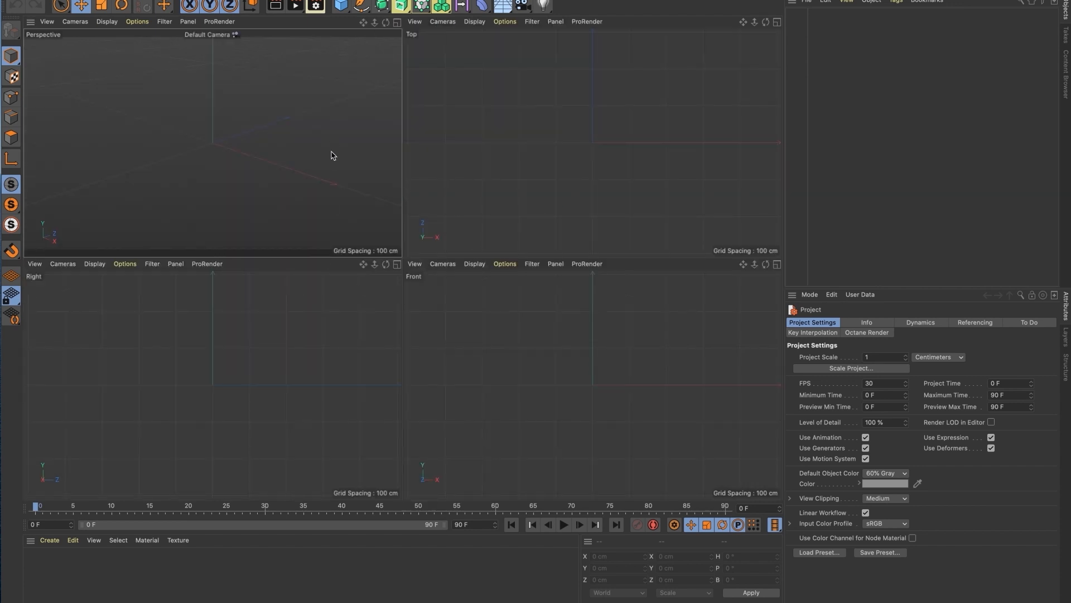
middle_click(330, 206)
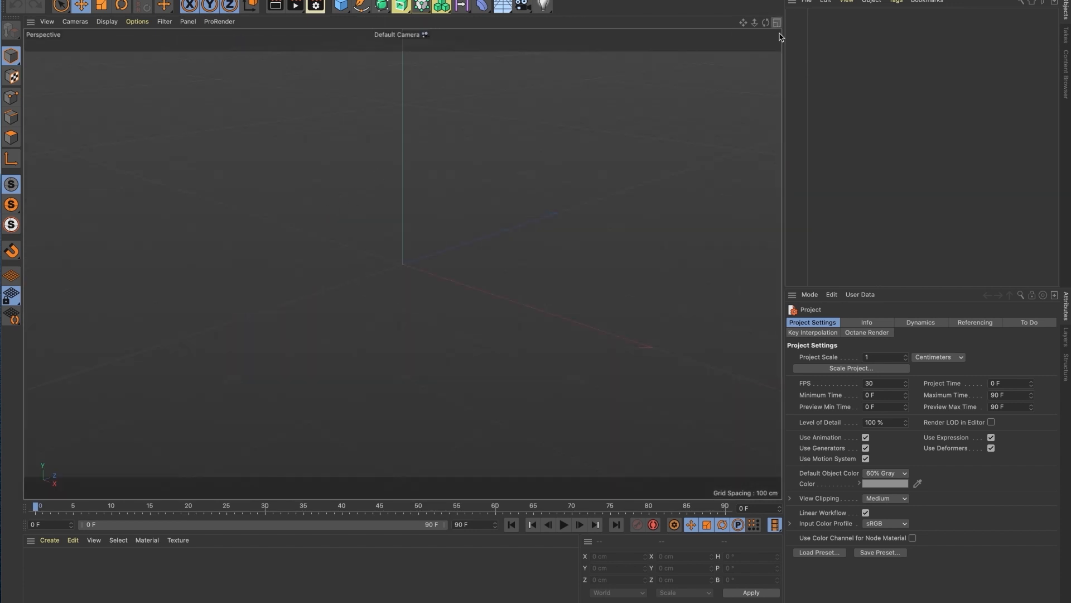
middle_click(700, 85)
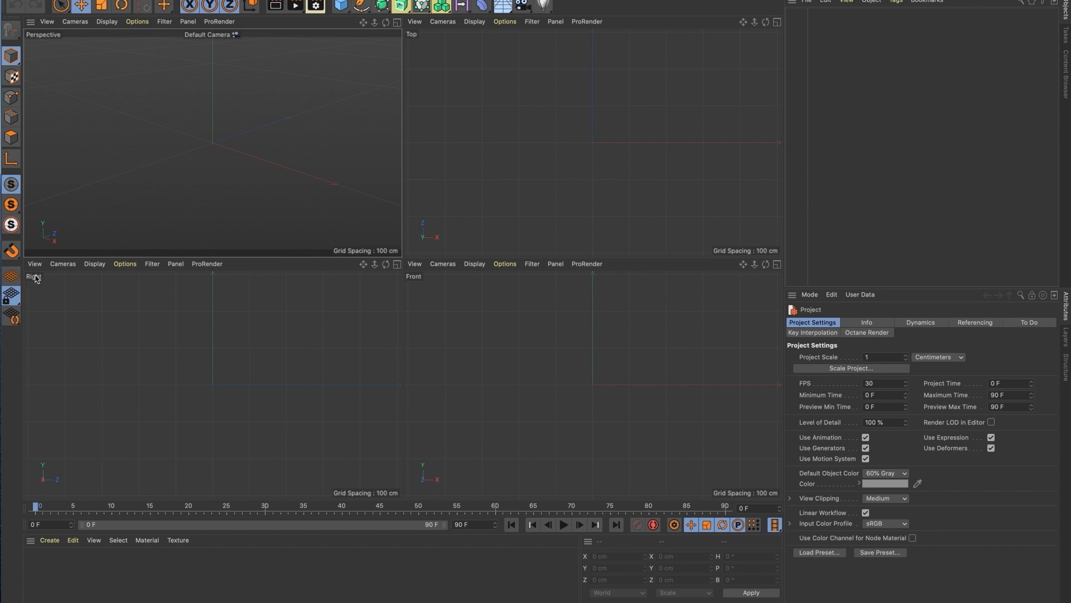
click(397, 267)
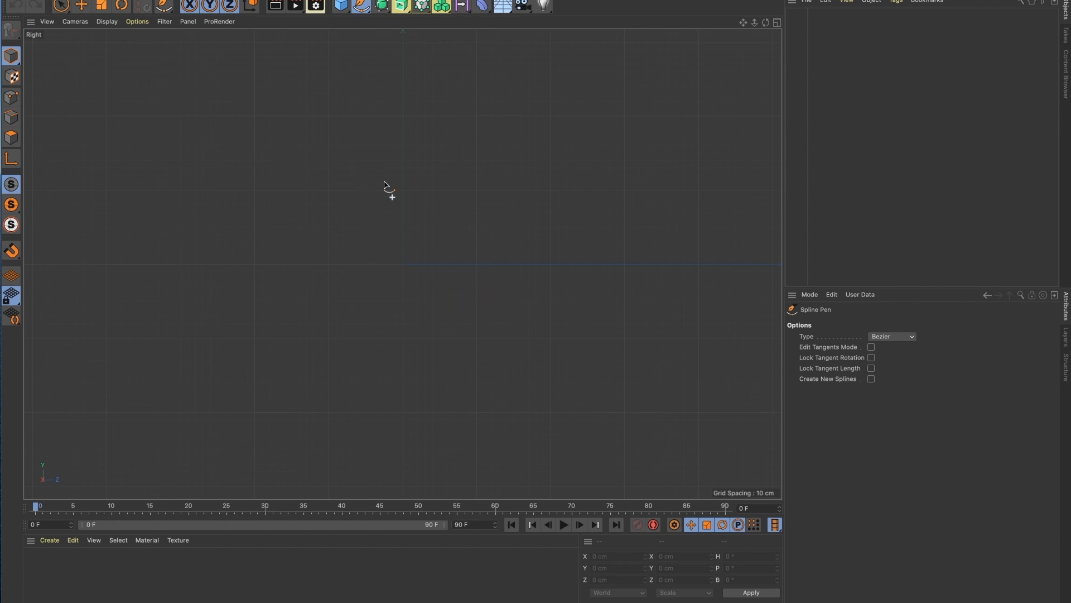
click(369, 165)
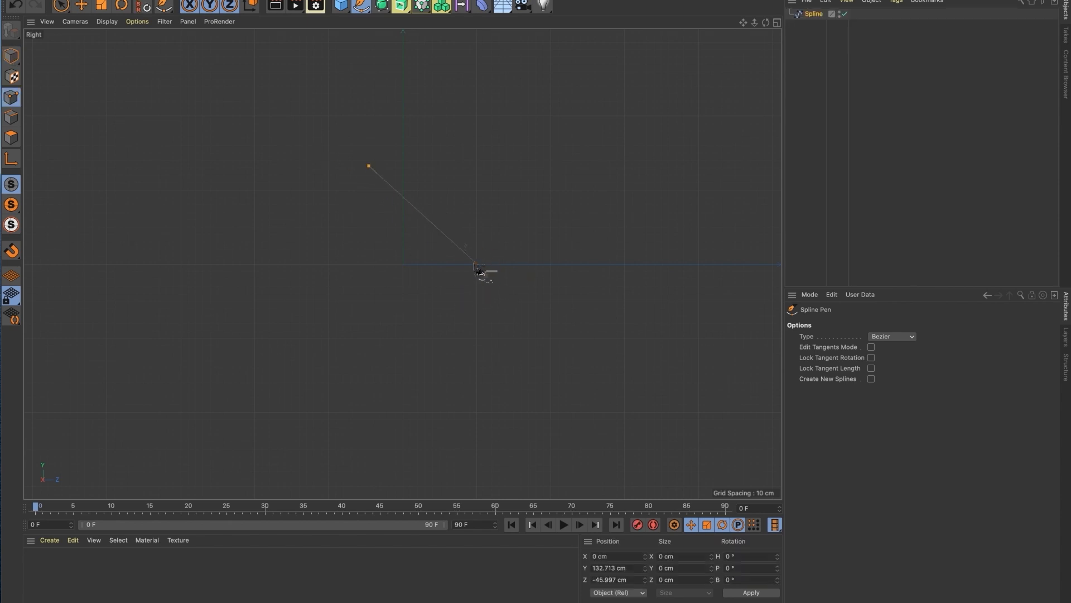
click(469, 269)
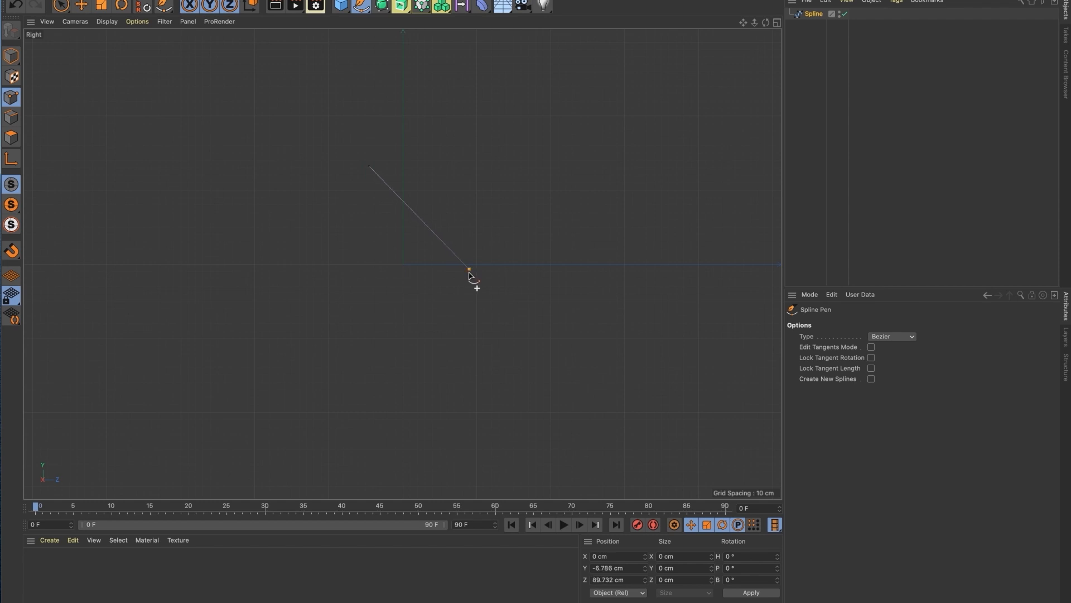
click(357, 375)
click(413, 381)
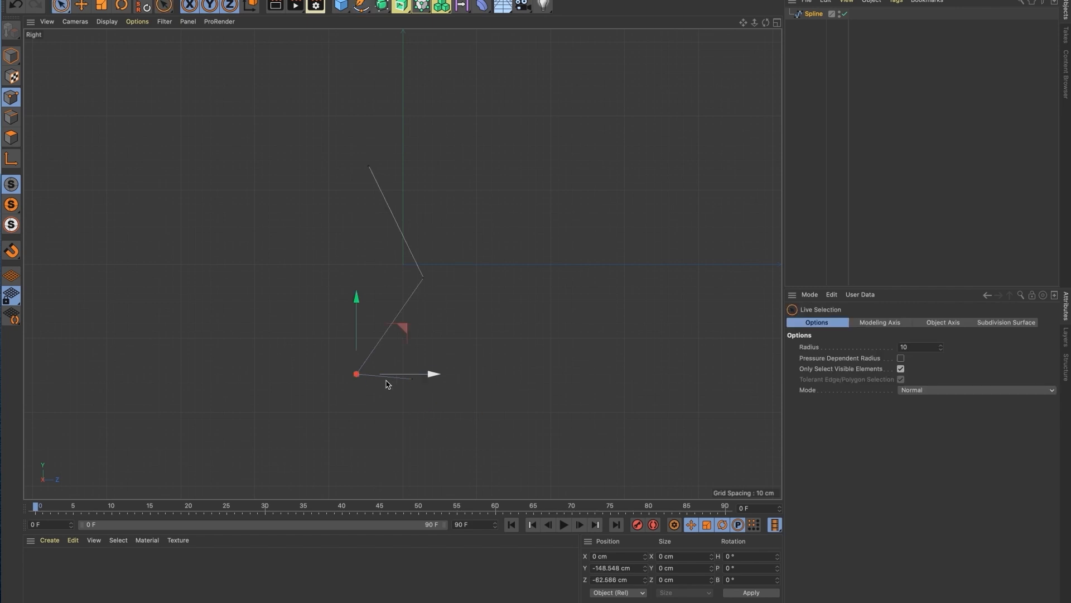
Step: Reposition the leg spline's points so the ankle sits lower, the foot is nearly level and the knee bends evenly
click(356, 375)
drag(403, 330, 445, 345)
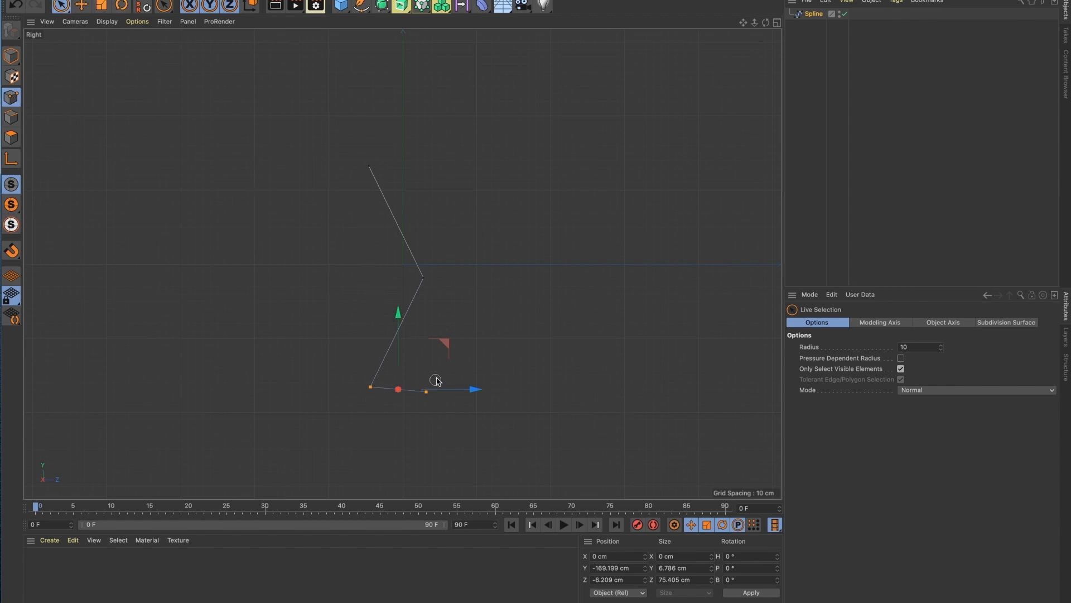
click(426, 391)
drag(471, 347, 467, 342)
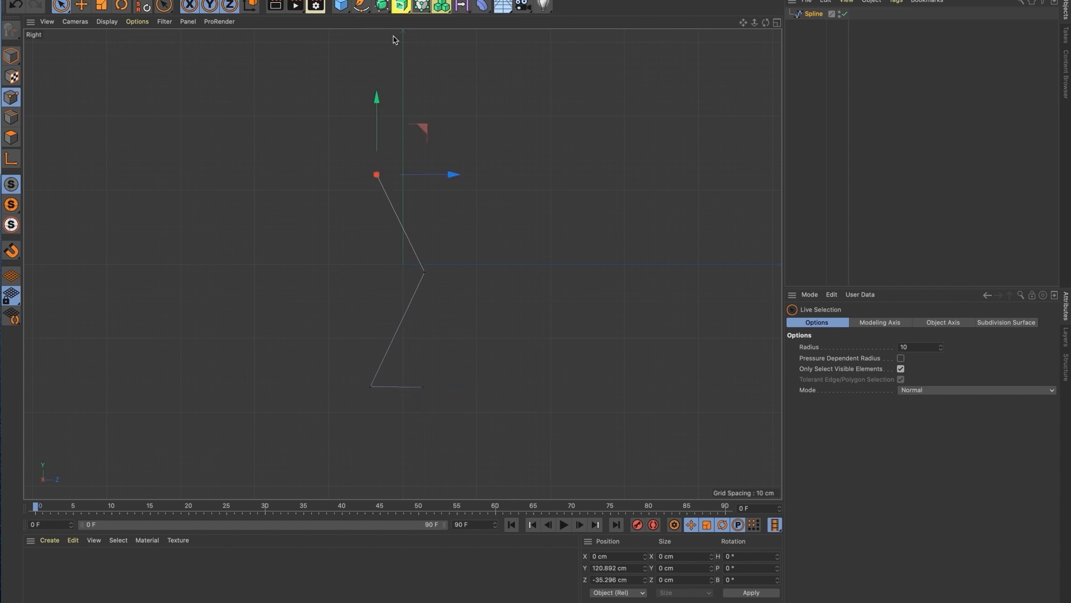
click(821, 83)
Step: Add a Sweep generator and make the leg spline its child
click(400, 7)
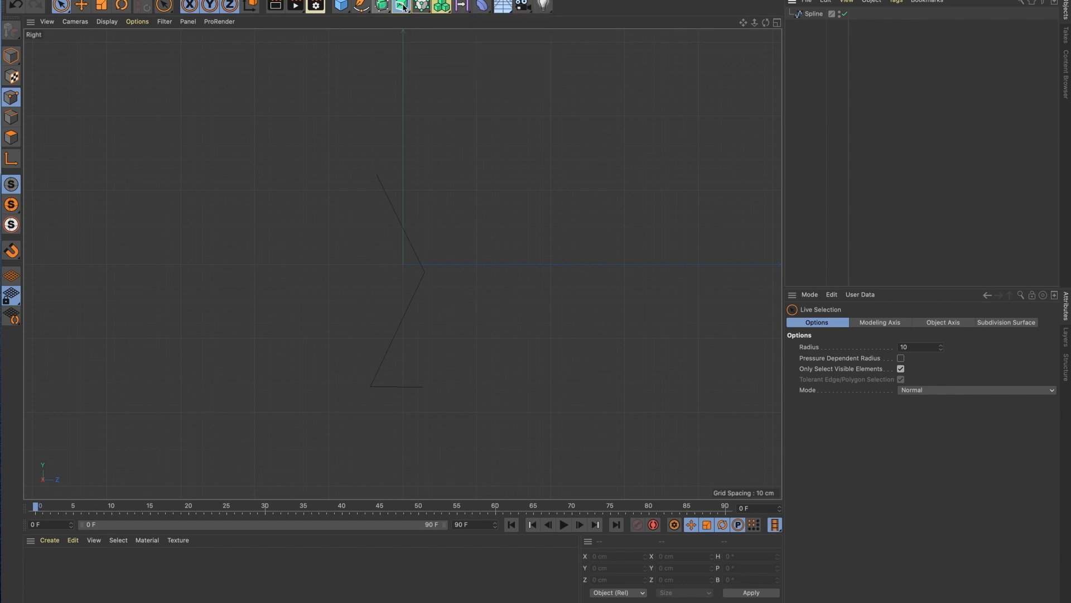
click(400, 8)
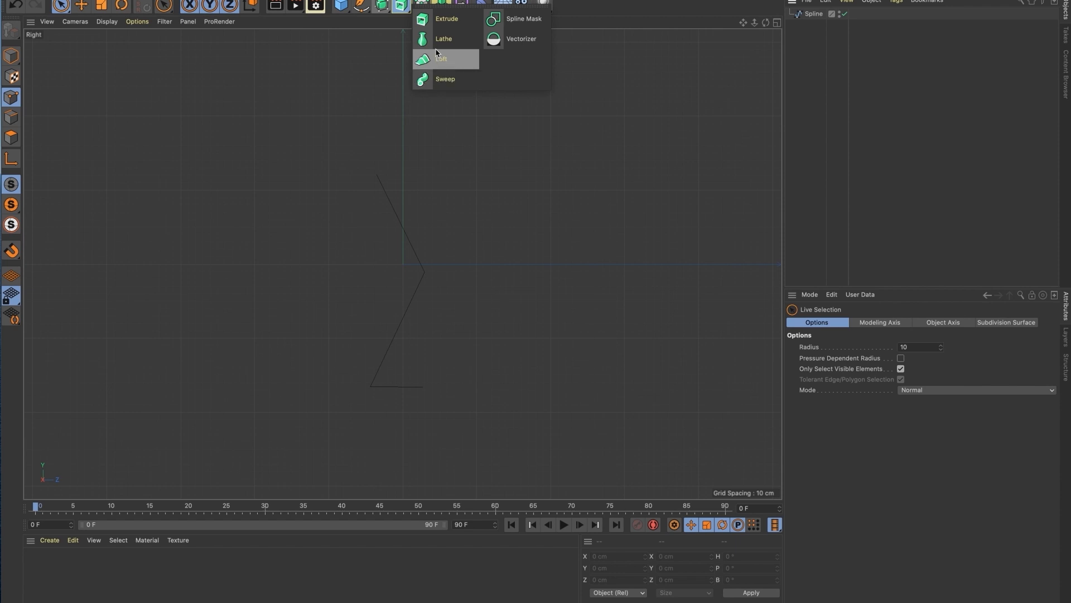
click(449, 83)
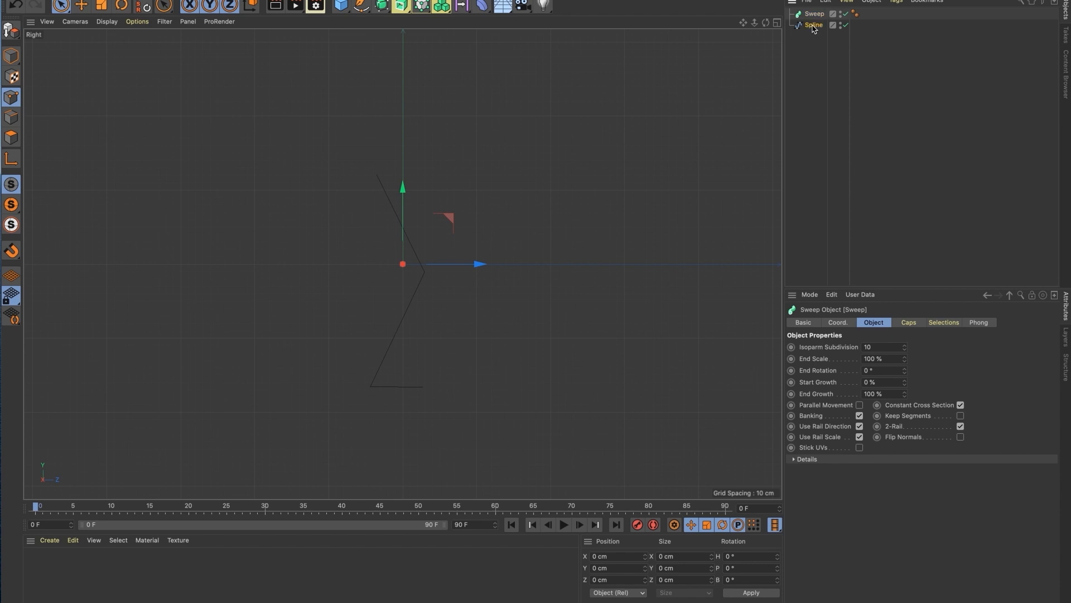
drag(817, 25, 816, 14)
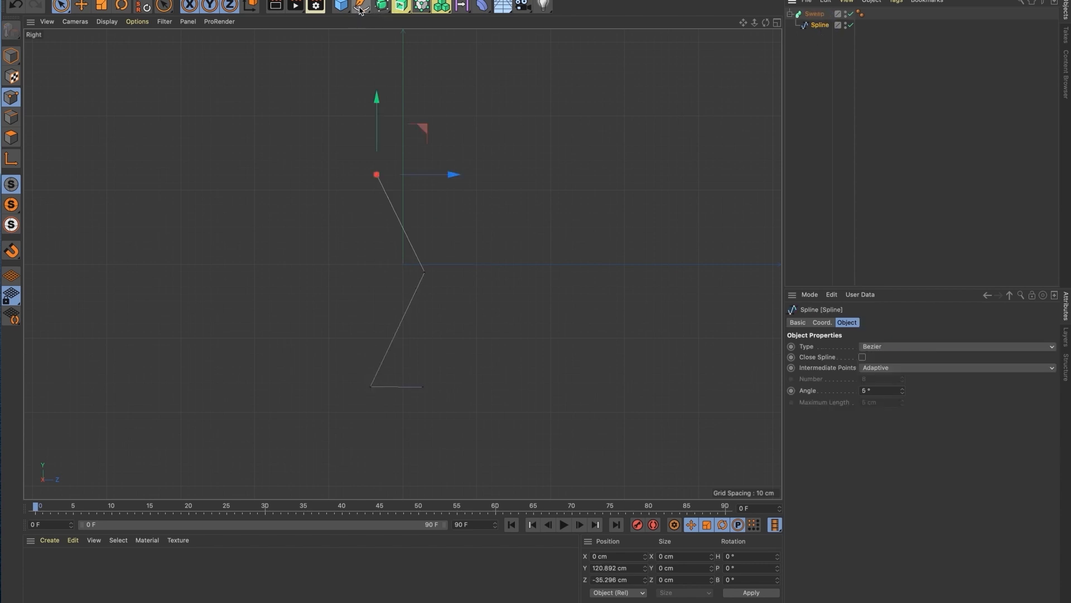
click(809, 202)
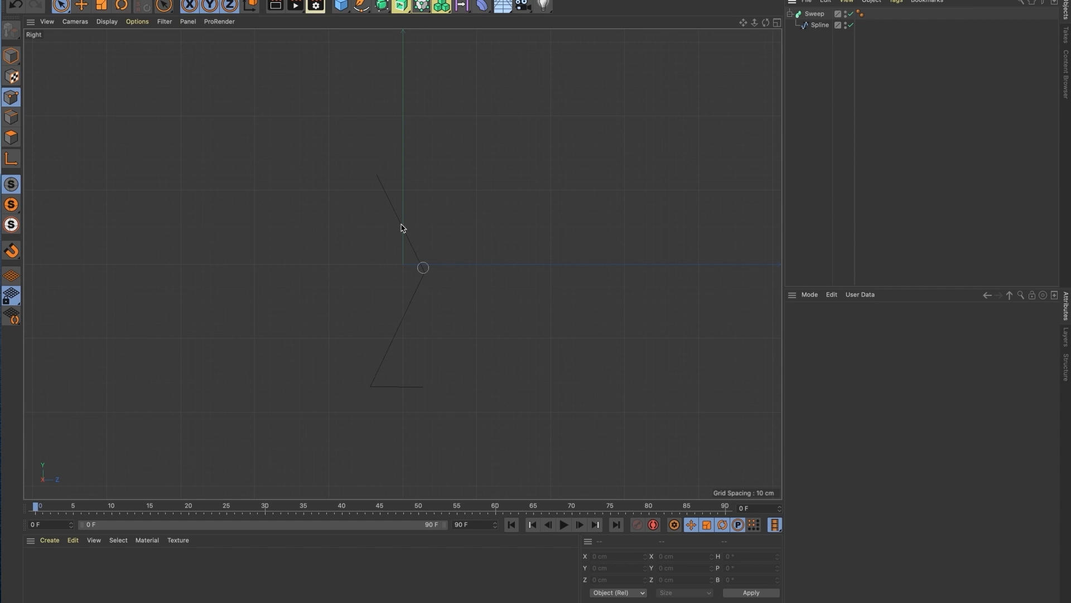
Step: Add a Circle spline as the leg's cross-section and reduce its radius to 40 cm
click(362, 7)
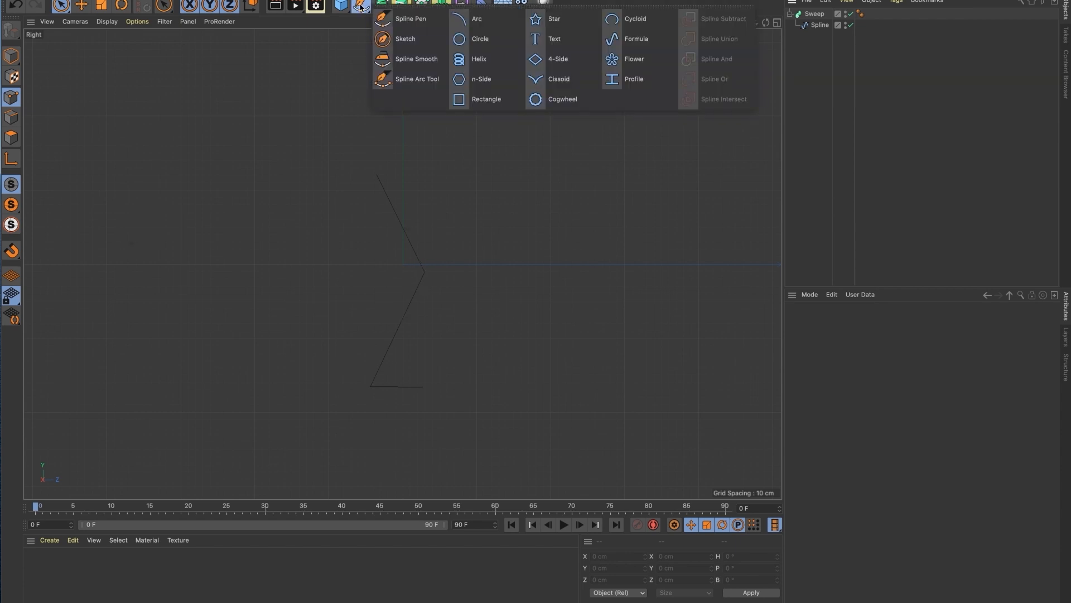
click(493, 46)
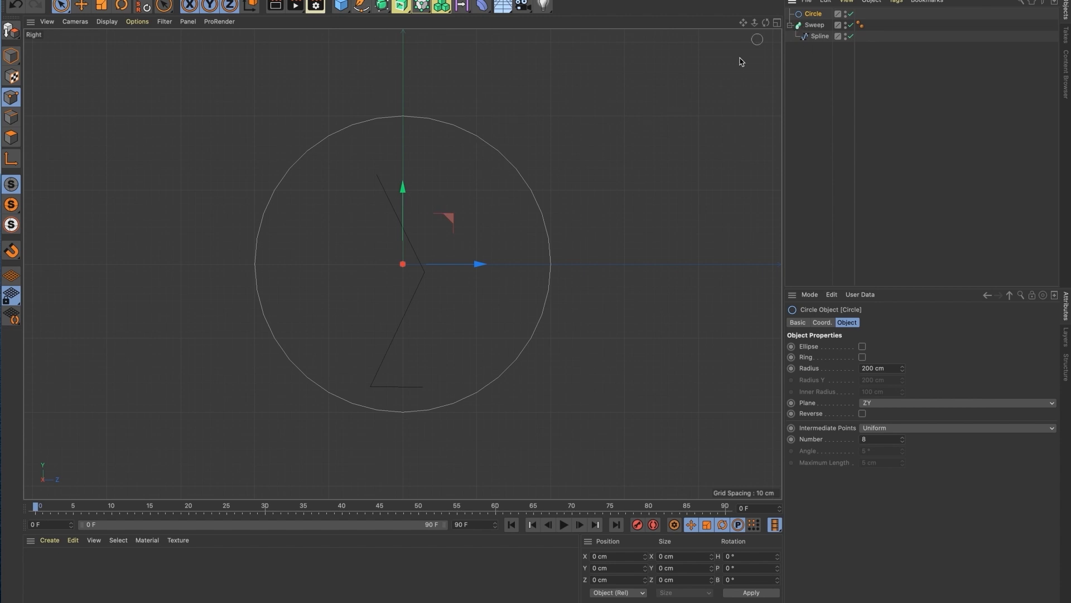
click(362, 9)
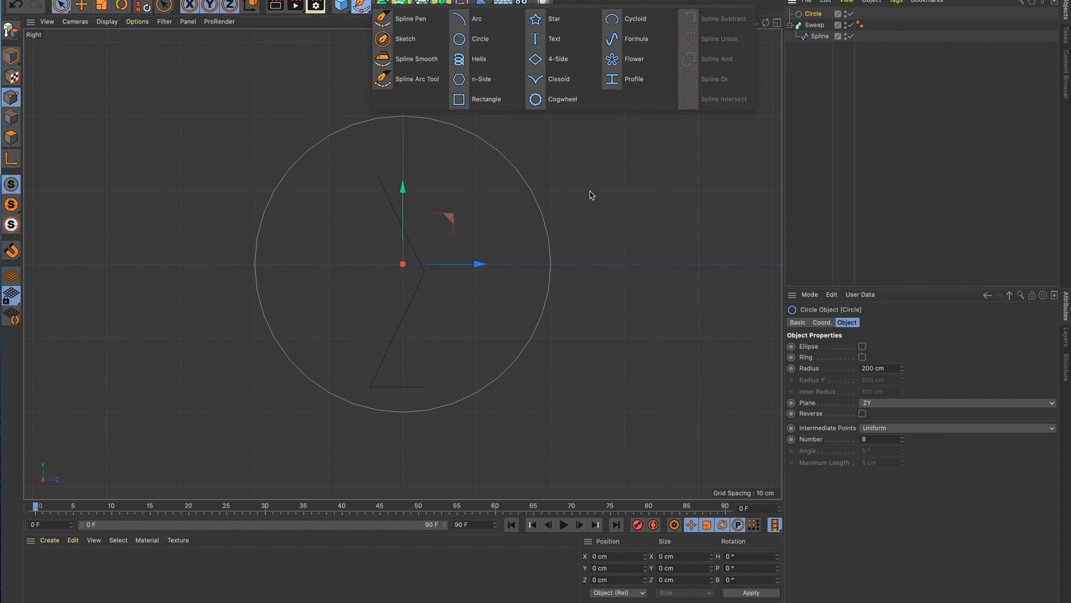
click(816, 86)
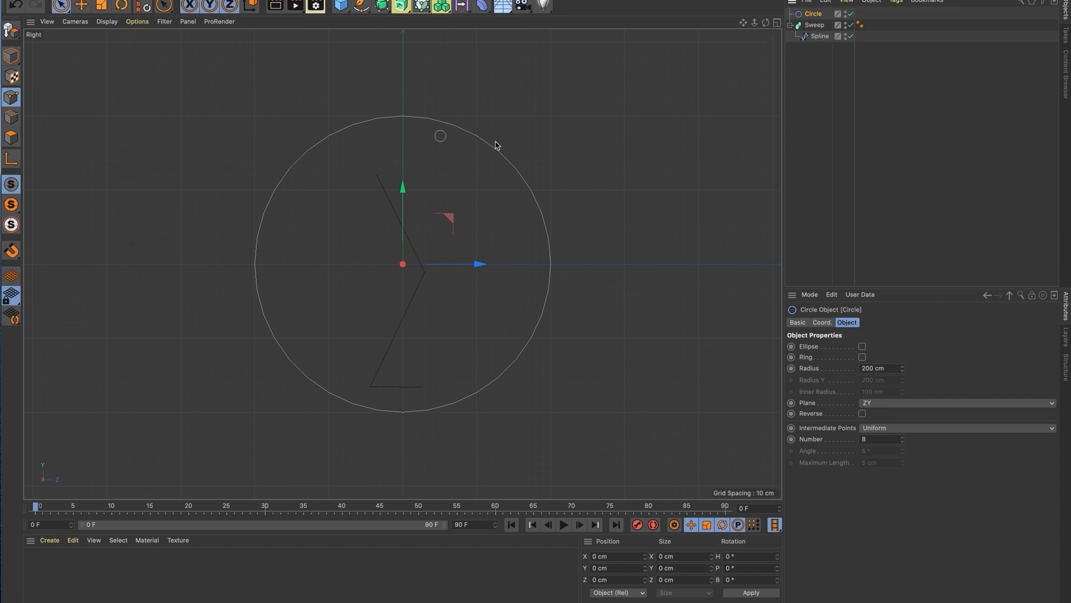
mouse_move(902, 373)
mouse_down()
mouse_move(903, 397)
mouse_move(903, 363)
mouse_move(903, 385)
mouse_up()
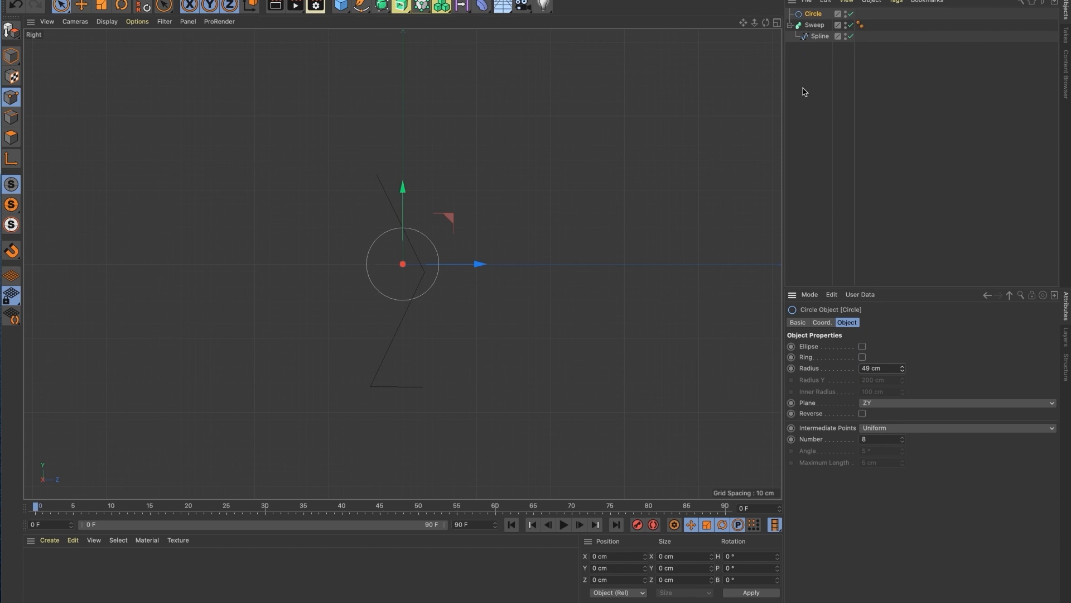
drag(903, 369, 903, 366)
Step: Place the circle inside the Sweep above the leg spline and set the circle's plane to XY
drag(815, 15, 818, 27)
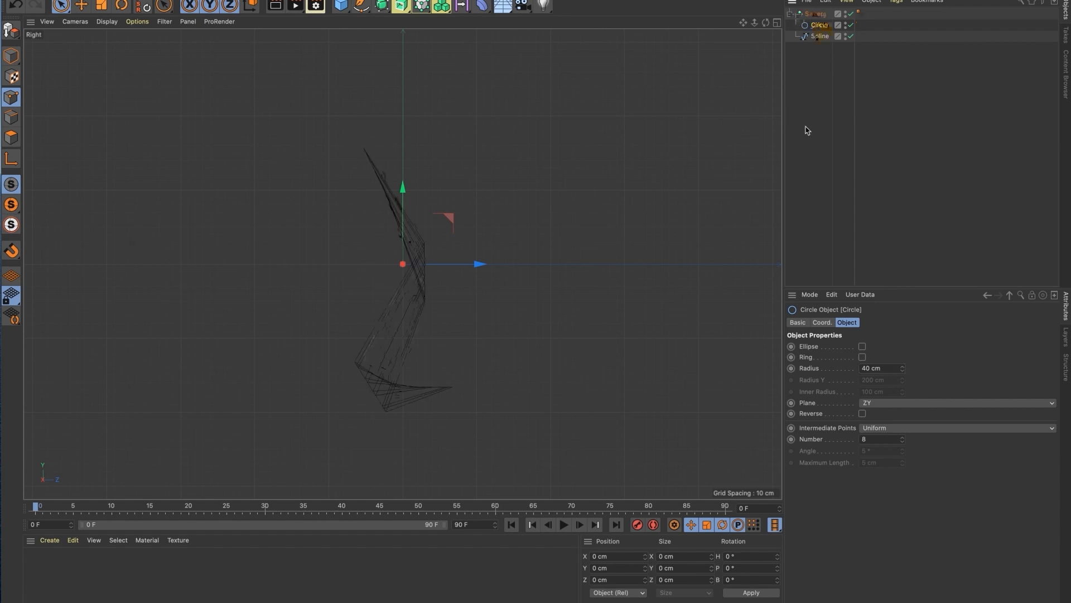
click(819, 48)
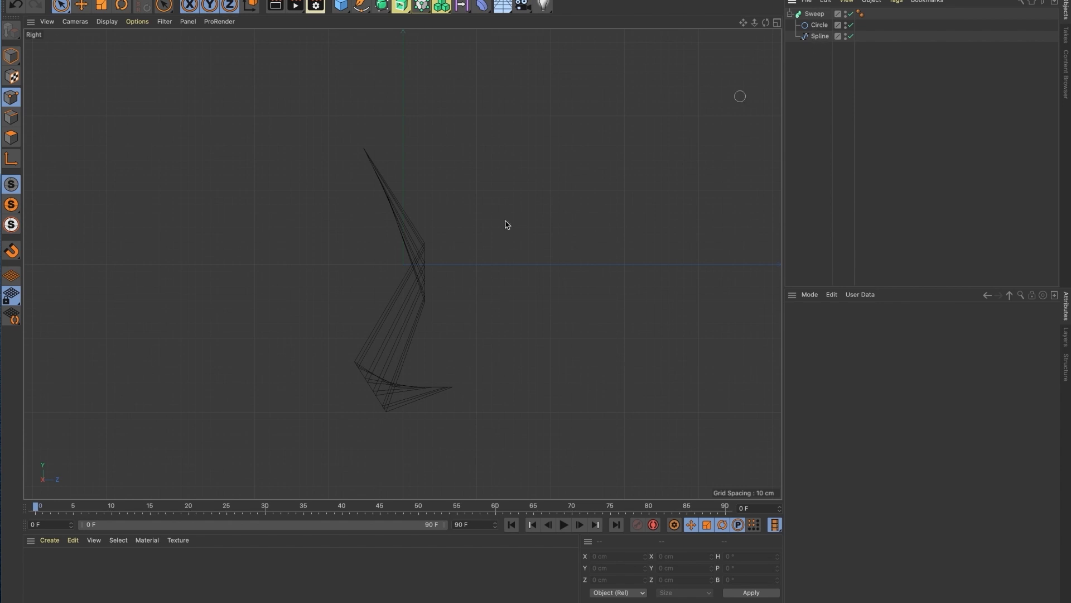
click(819, 25)
click(814, 65)
click(819, 25)
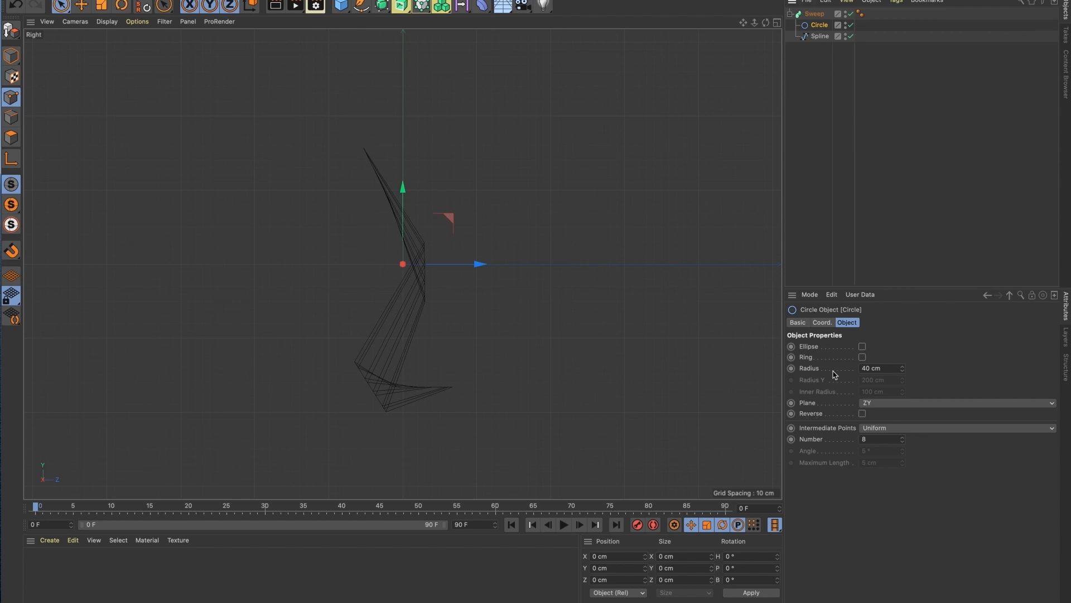
click(880, 403)
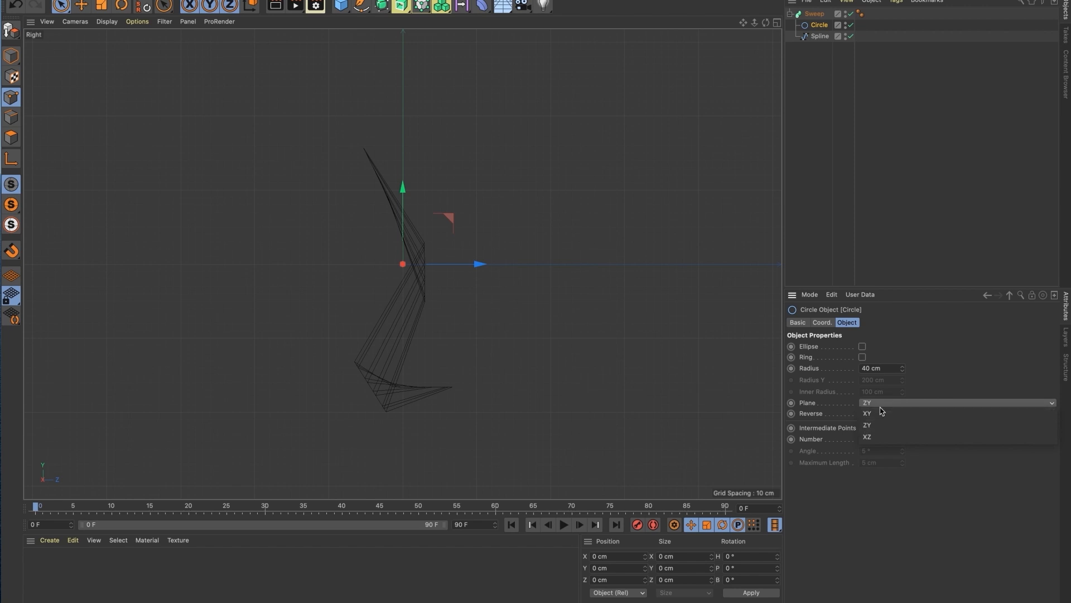
click(884, 414)
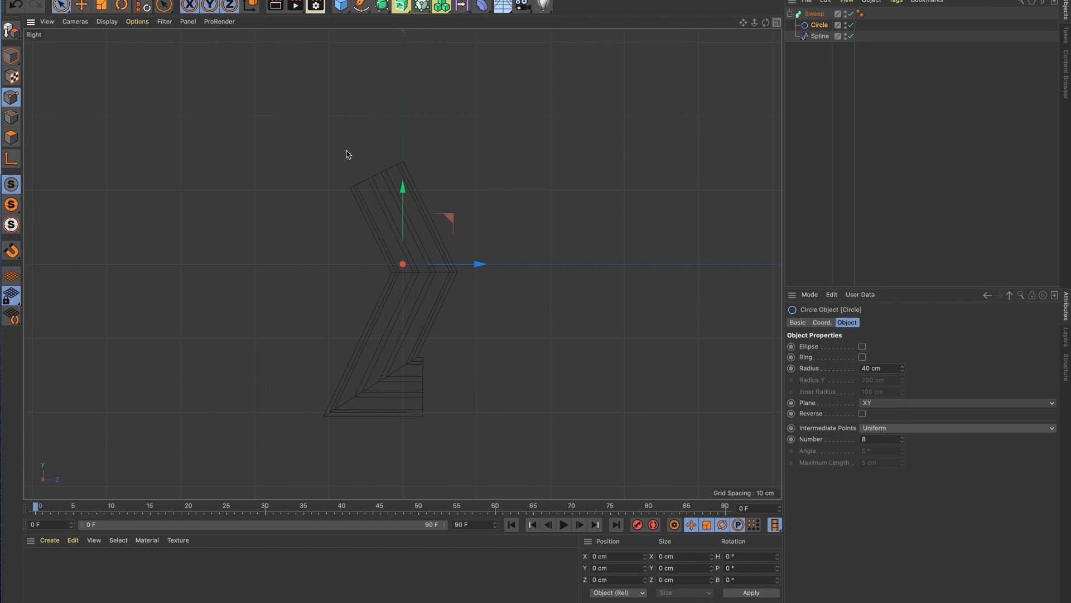
Step: Show the swept leg in the Perspective view with Gouraud Shading (Lines) and view it from the side
key(e)
key(F1)
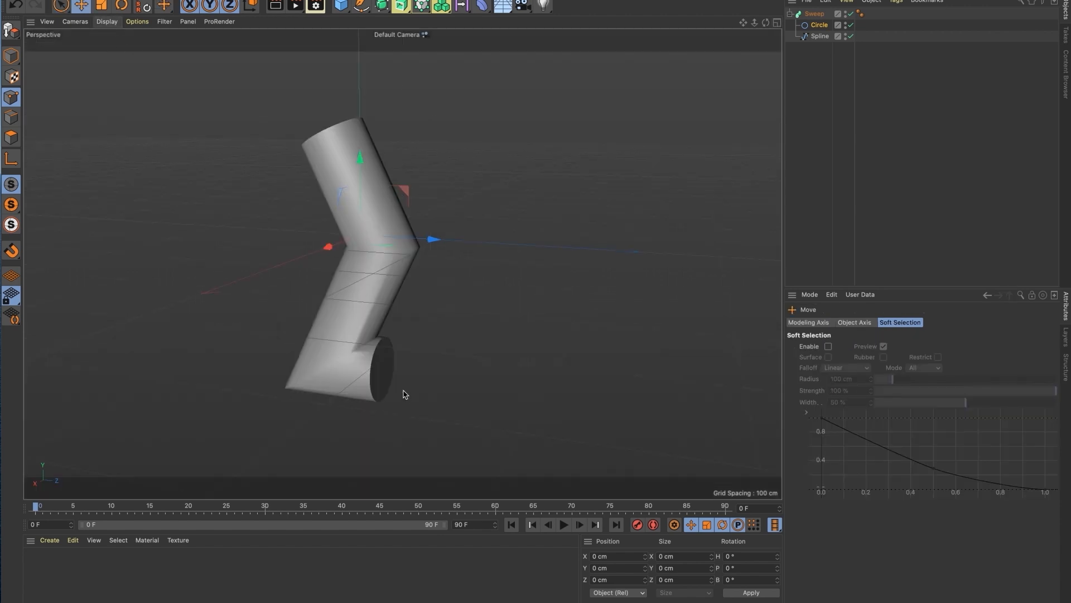
click(111, 22)
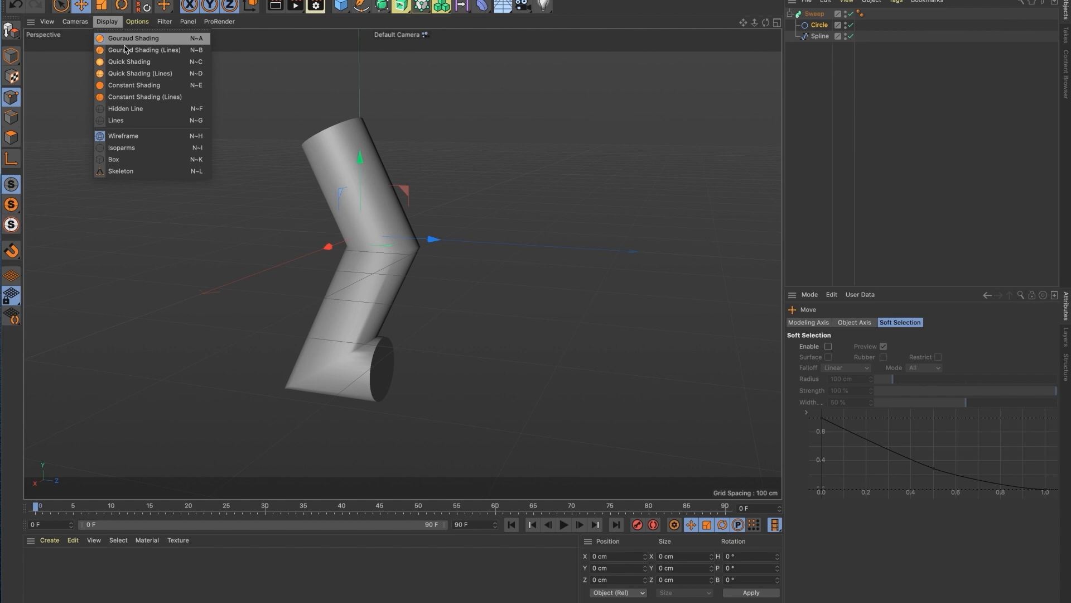
click(171, 54)
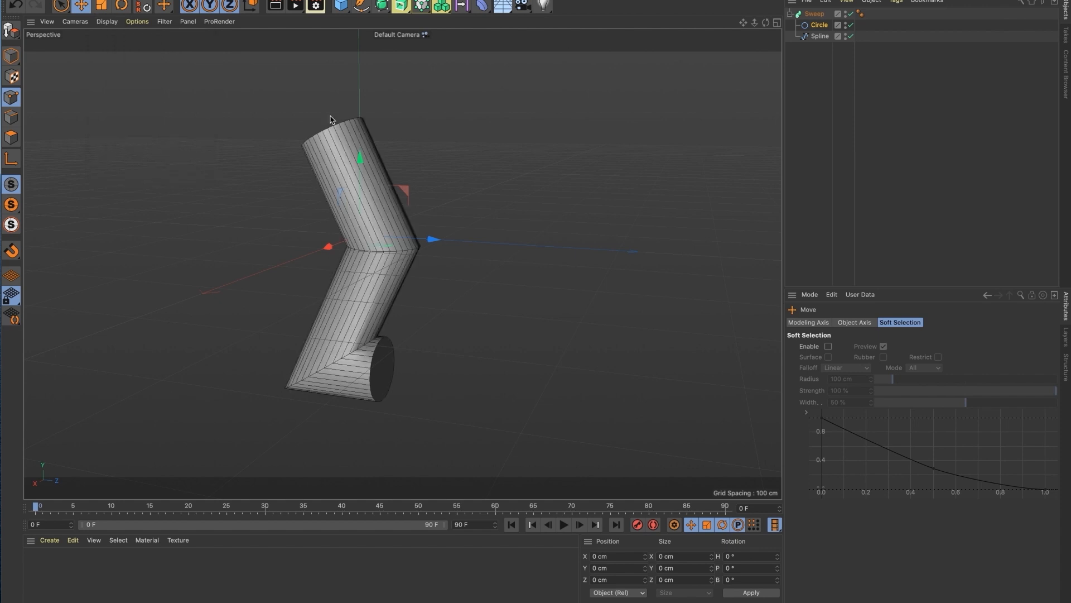
alt+drag(359, 294, 430, 255)
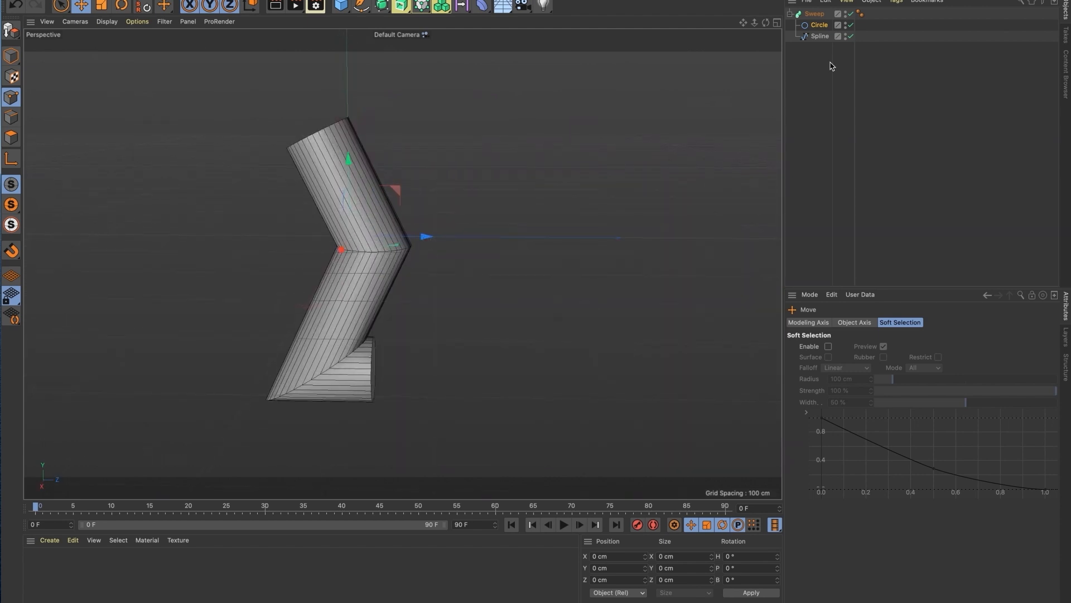
Step: Thin the leg by reducing the circle's radius to 28.7 cm
click(819, 25)
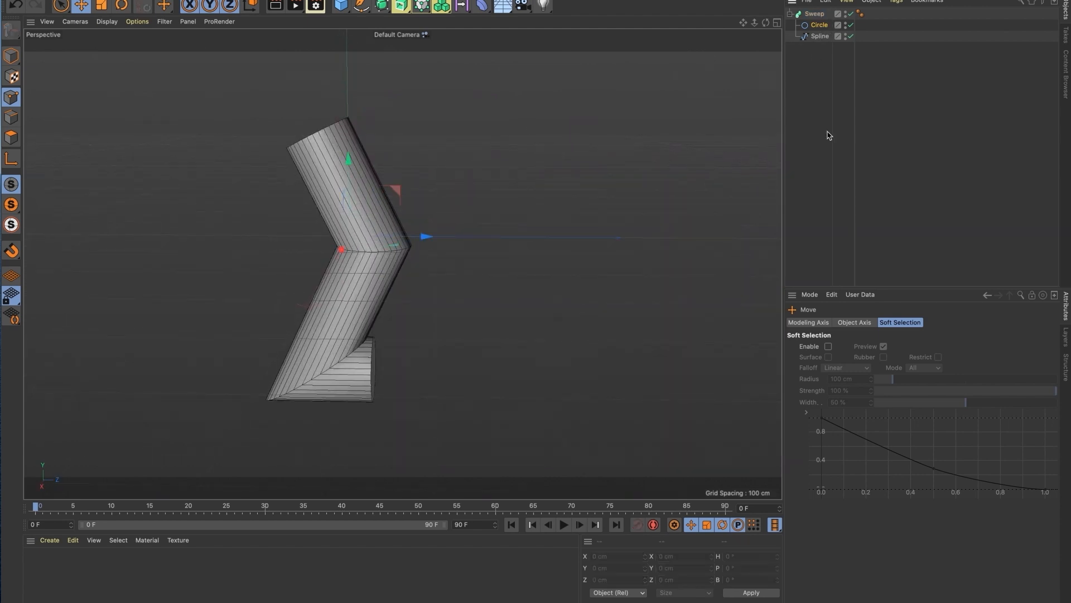
drag(903, 369, 902, 390)
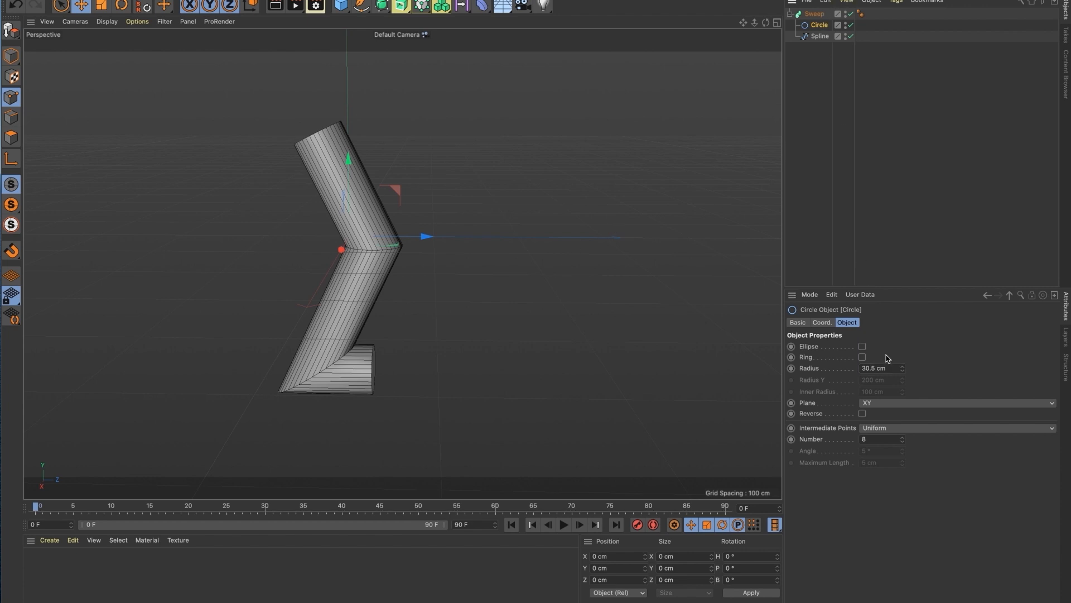
mouse_move(903, 370)
mouse_down()
mouse_move(902, 385)
mouse_move(902, 363)
mouse_move(904, 374)
mouse_up()
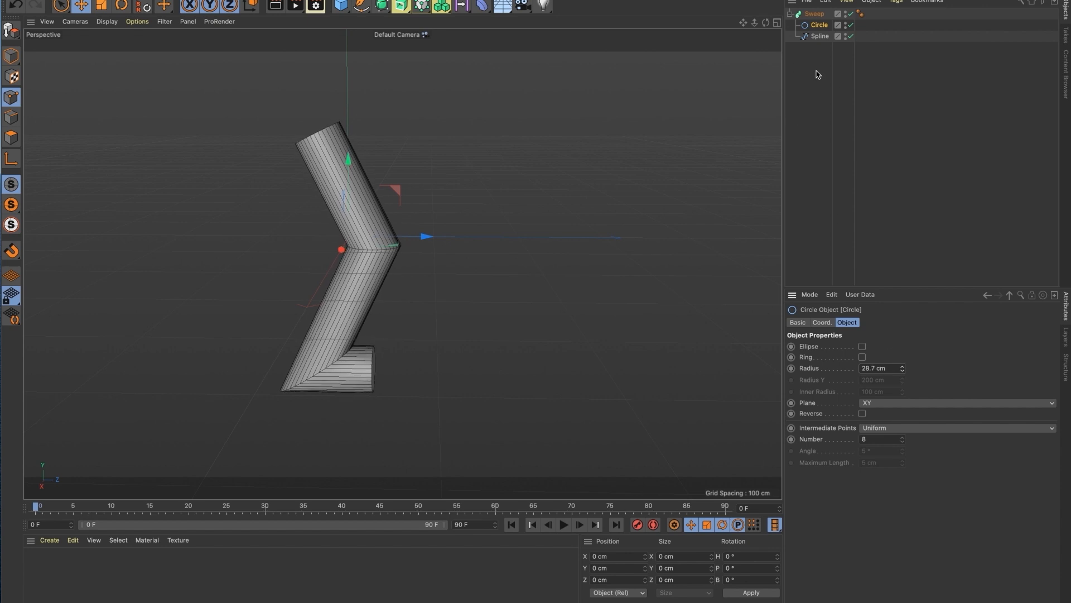
click(821, 98)
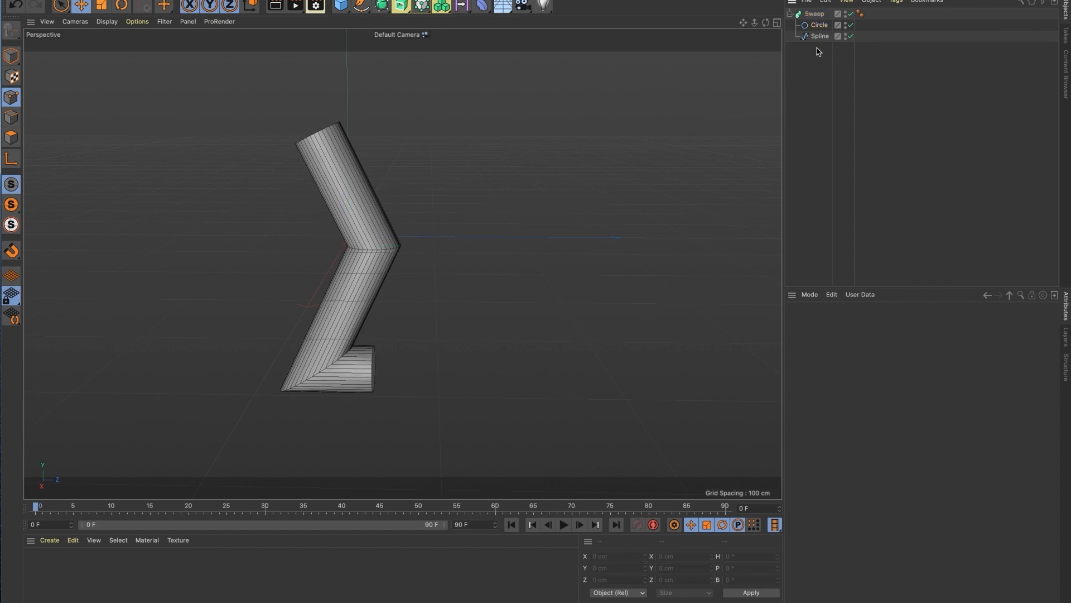
Step: Rename the Sweep object as Leg
double_click(816, 13)
text(Leg)
key(Return)
Step: Rename the spline inside the Leg sweep as leg.spline
double_click(820, 37)
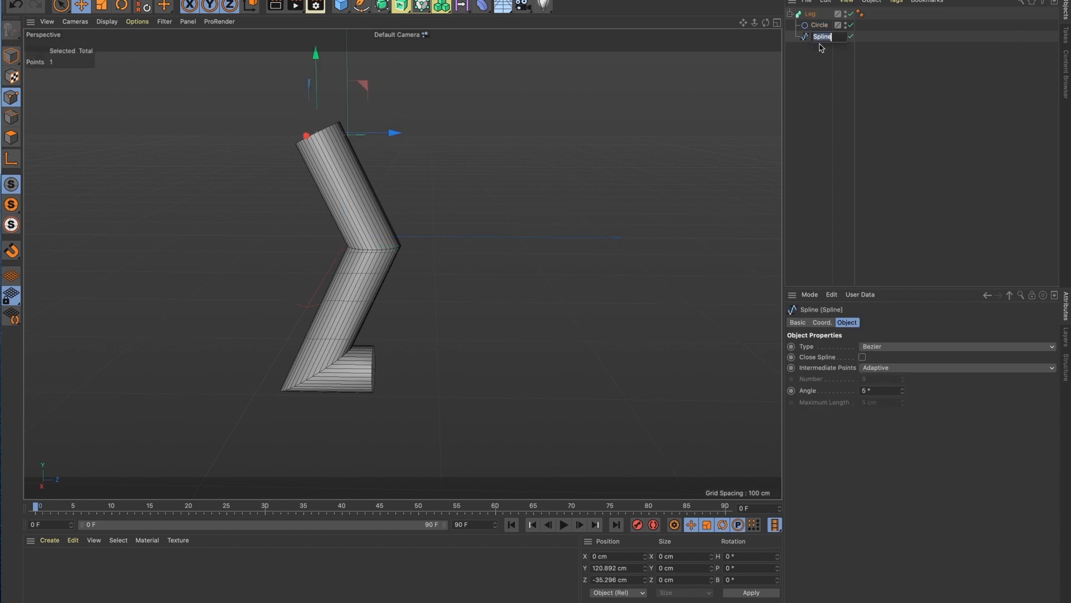
text(leg.s)
click(821, 72)
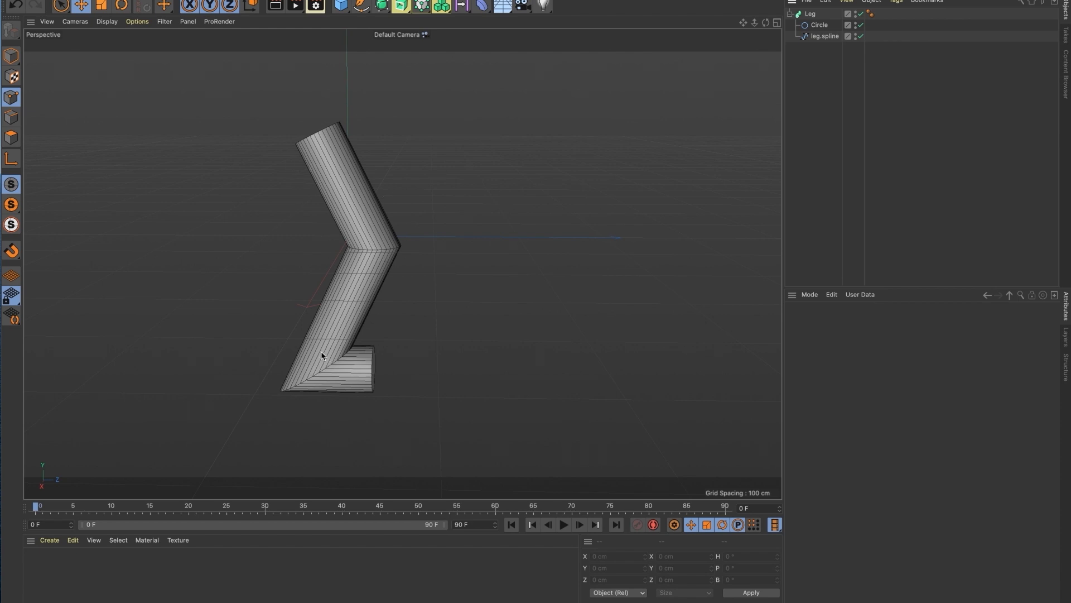
Step: Shorten the Leg sweep to 75% End Growth and set leg.spline's intermediate points to Subdivided
click(810, 15)
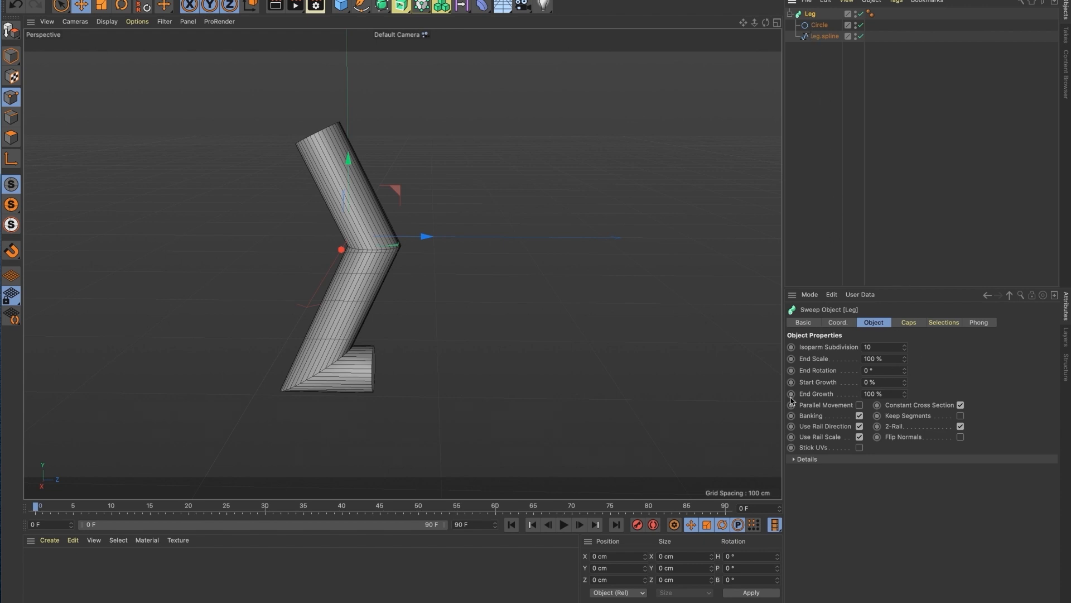
mouse_move(905, 395)
mouse_down()
mouse_move(905, 444)
mouse_move(904, 401)
mouse_up()
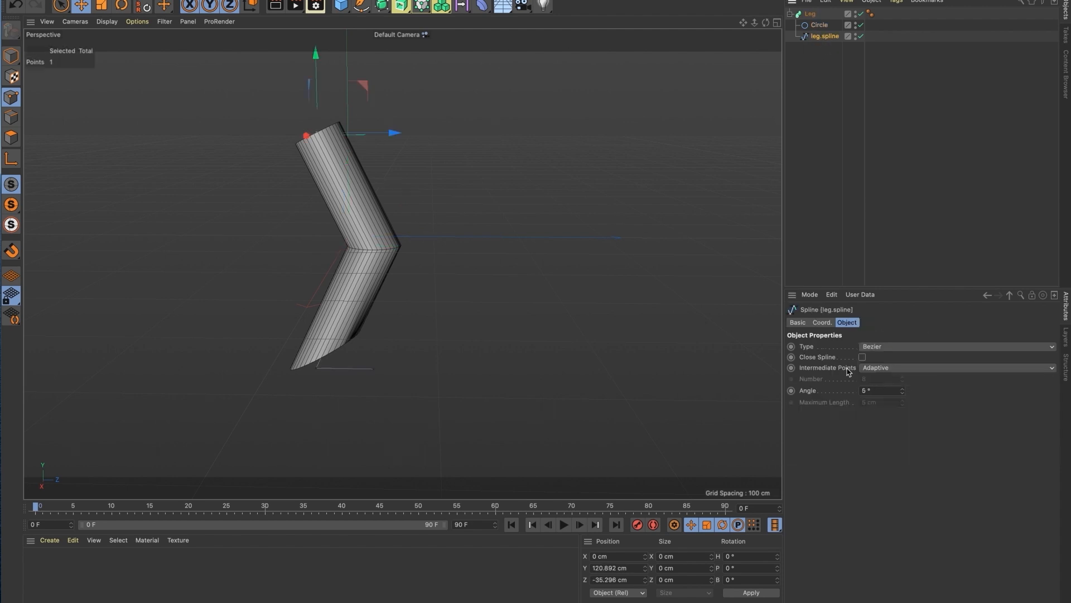
click(880, 368)
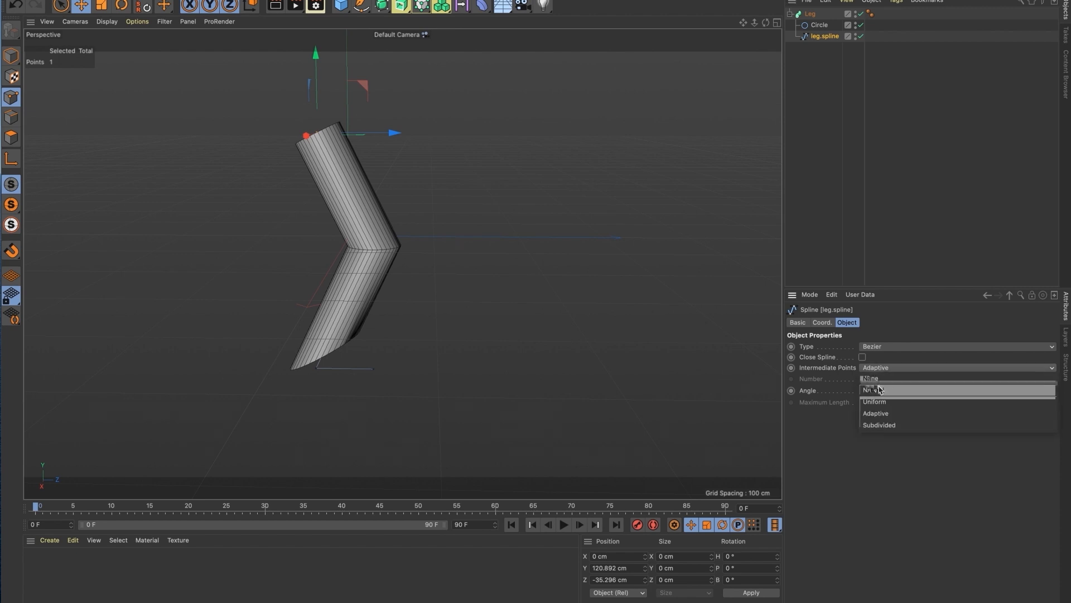
click(887, 425)
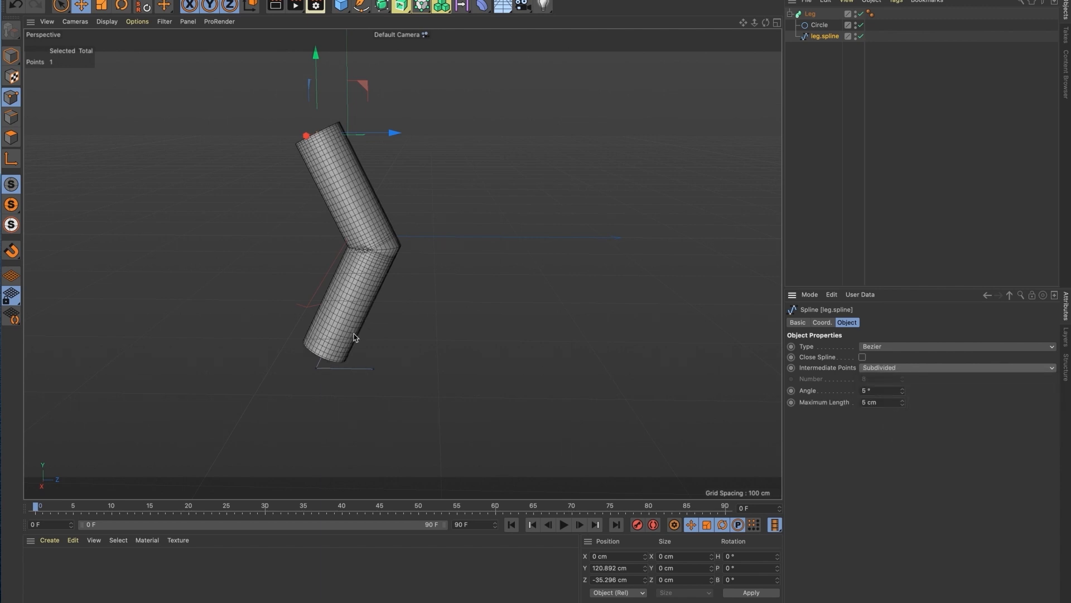
Step: Set the Leg sweep's End Growth to 72% and change leg.spline's type to Linear
click(810, 13)
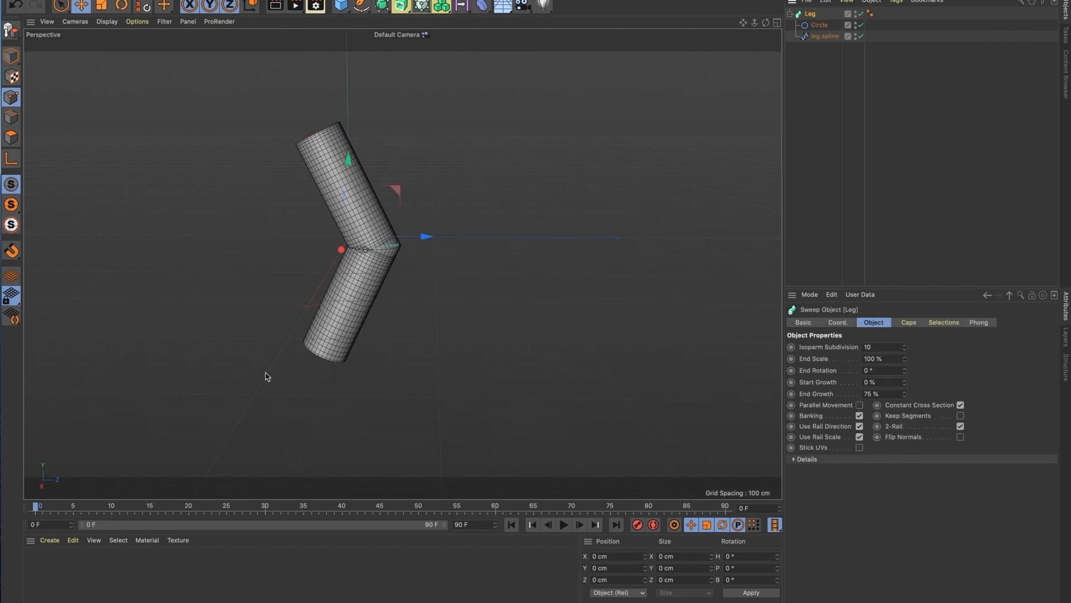
drag(906, 395, 905, 396)
click(824, 36)
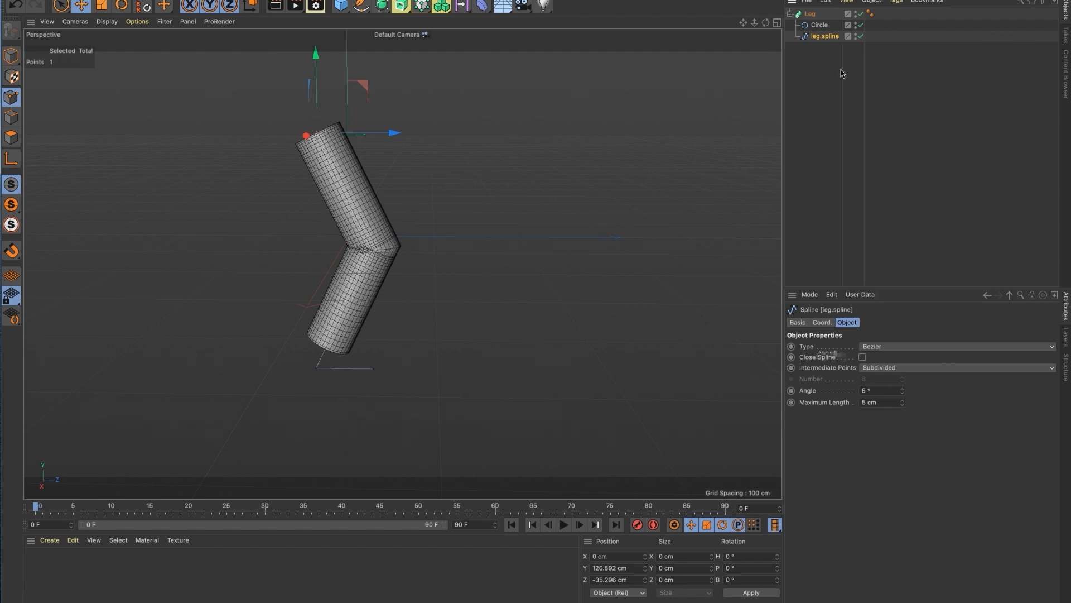
click(889, 348)
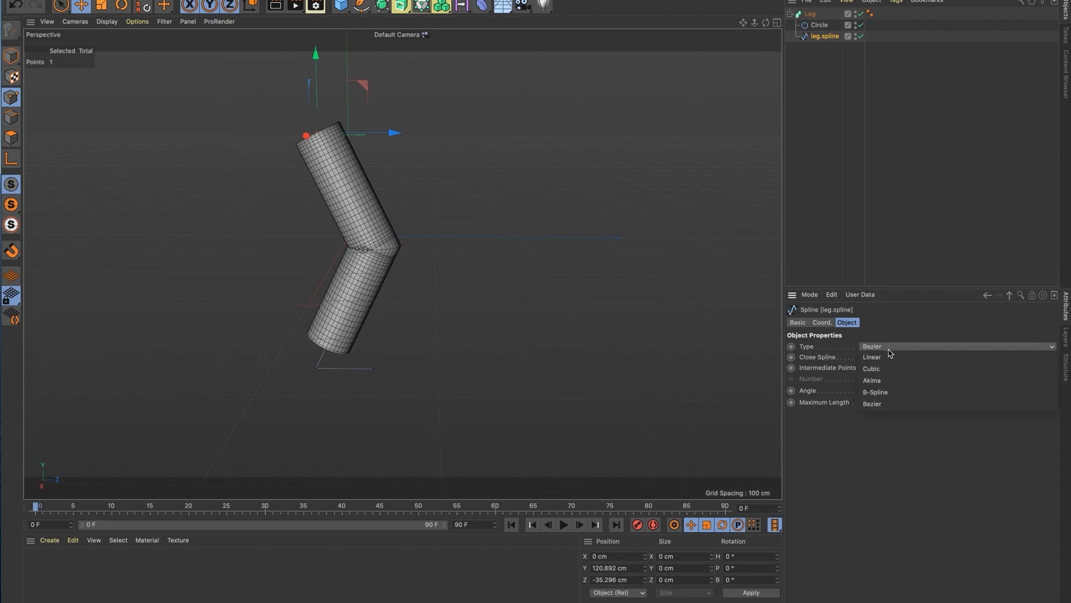
click(890, 359)
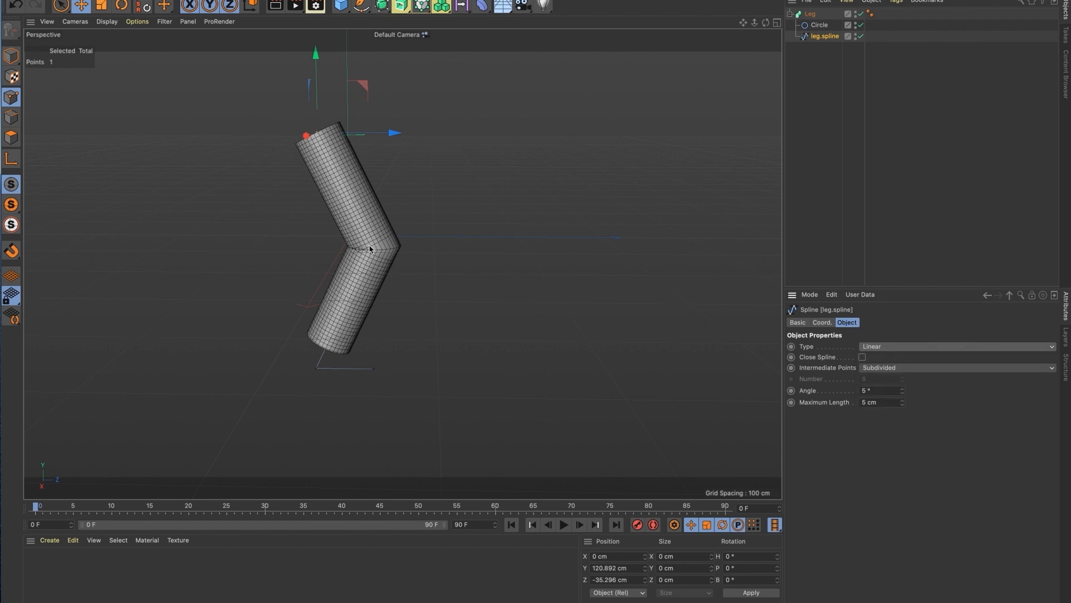
click(823, 85)
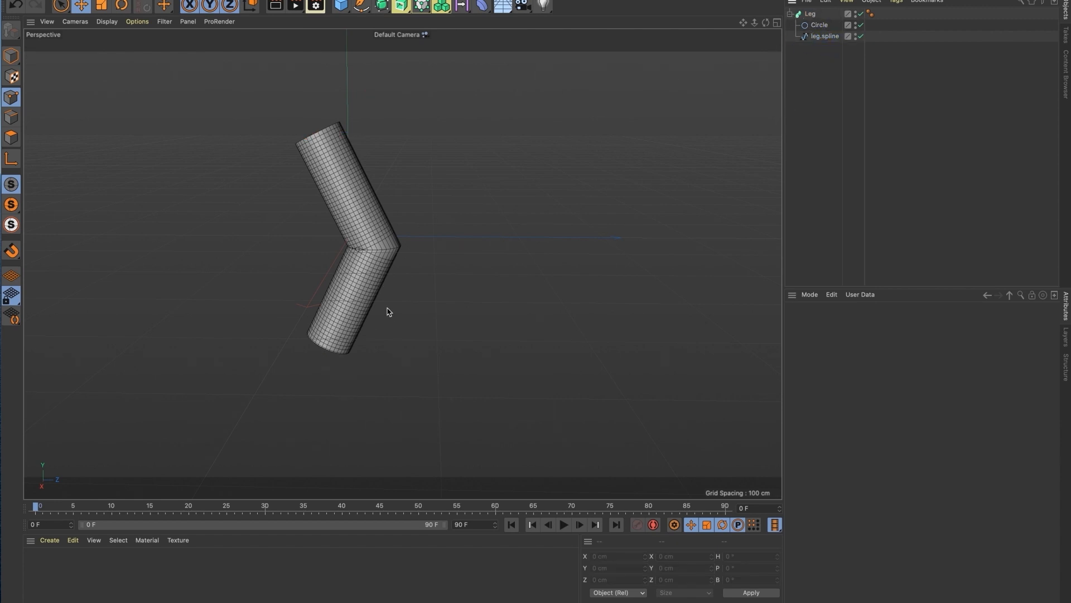
click(831, 36)
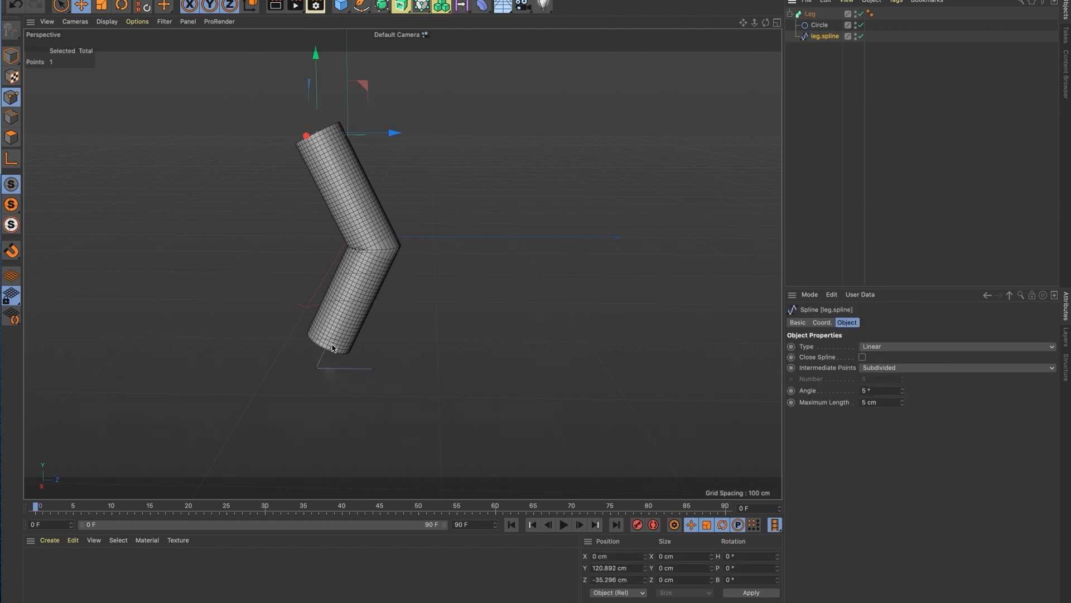
click(833, 58)
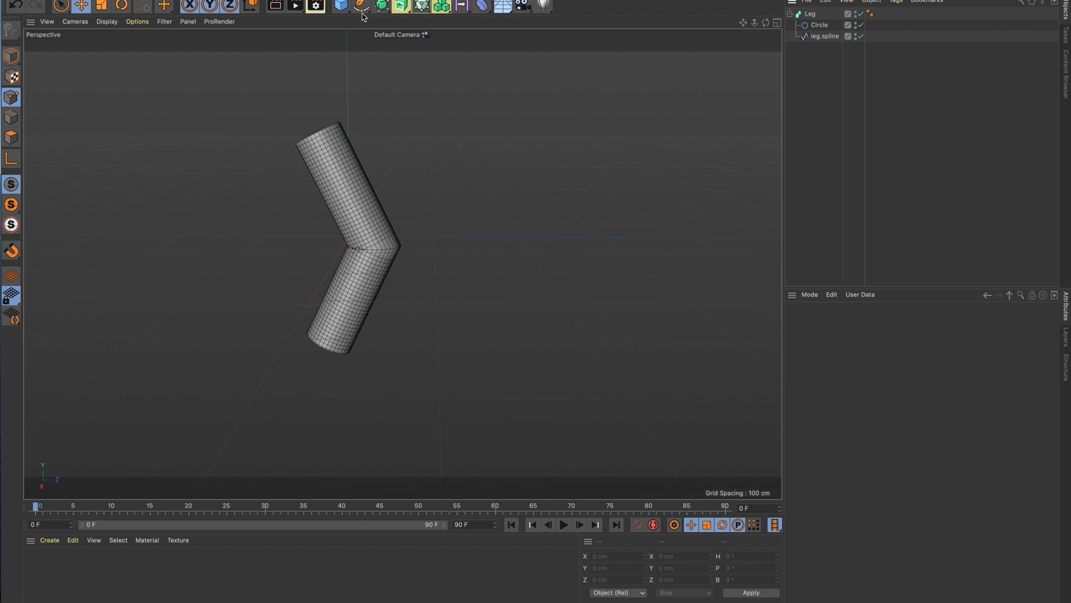
Step: Add a Null object at the origin and rename it as Leg
click(343, 11)
click(341, 8)
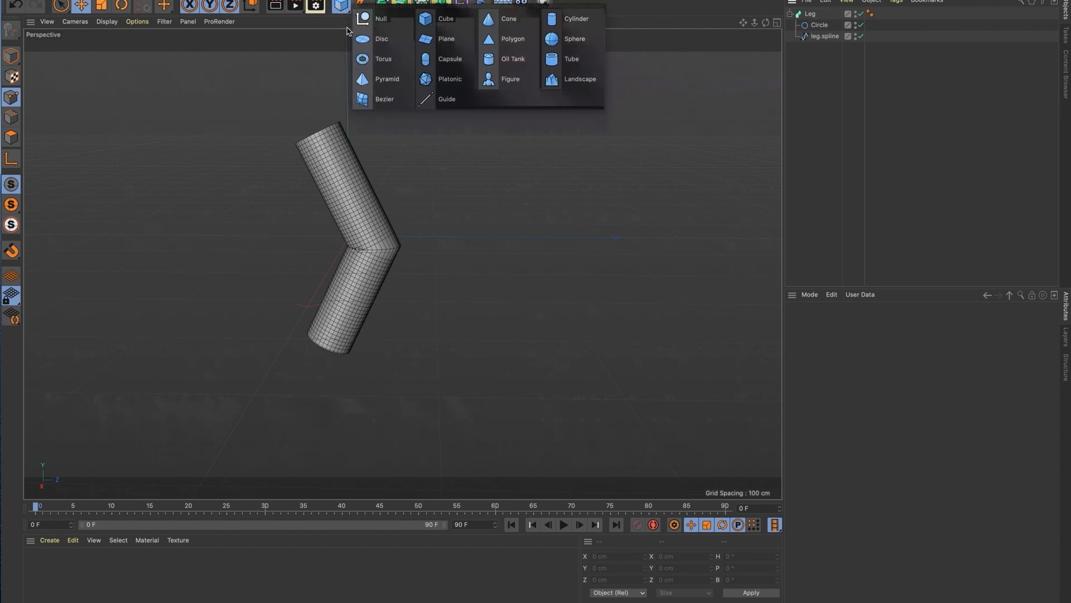
click(384, 21)
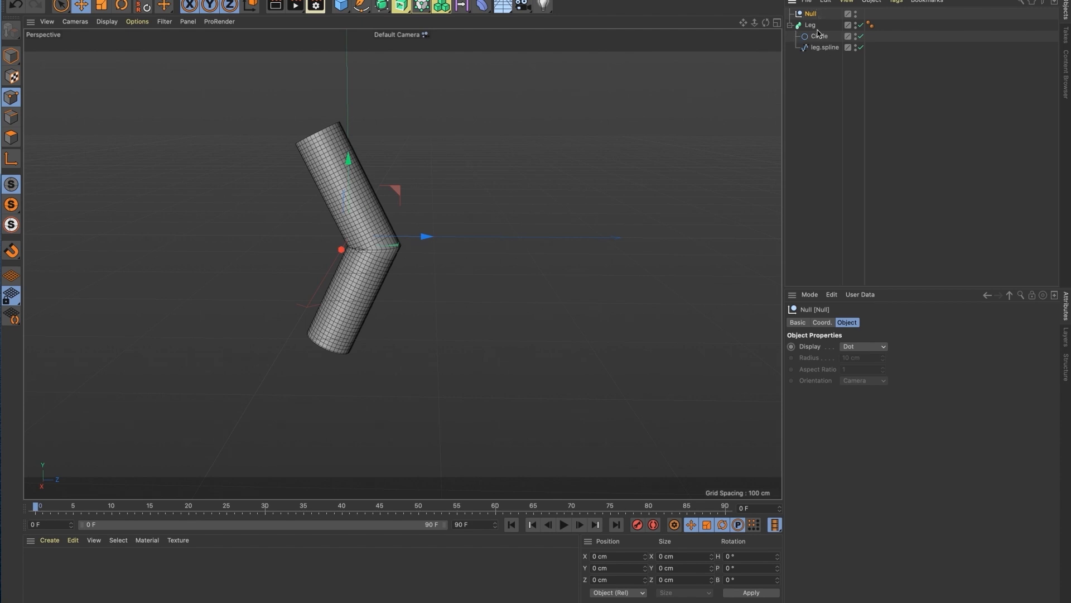
click(822, 323)
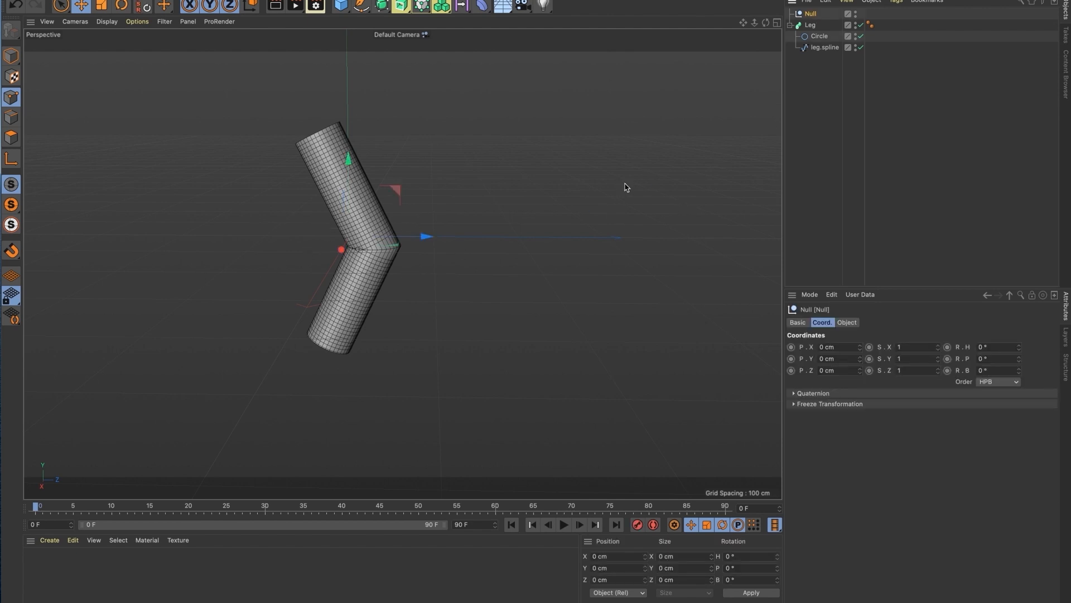
click(812, 64)
double_click(813, 14)
text(Leg)
key(Return)
Step: Place the Leg sweep inside the Leg null and rename the sweep as Leg.sweep
drag(813, 29, 814, 15)
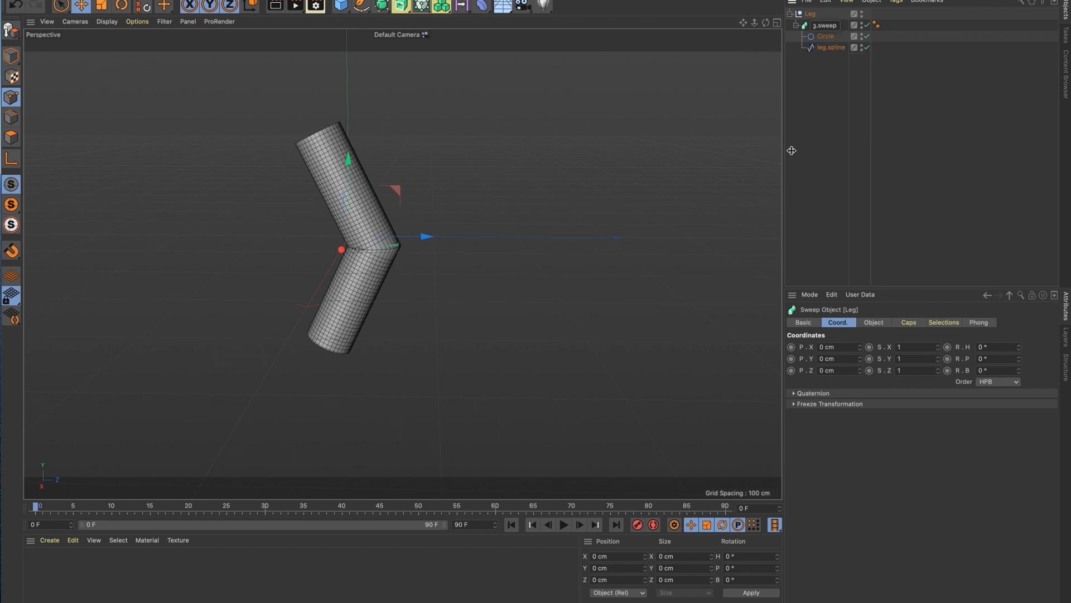
click(828, 70)
click(826, 25)
click(812, 14)
click(832, 79)
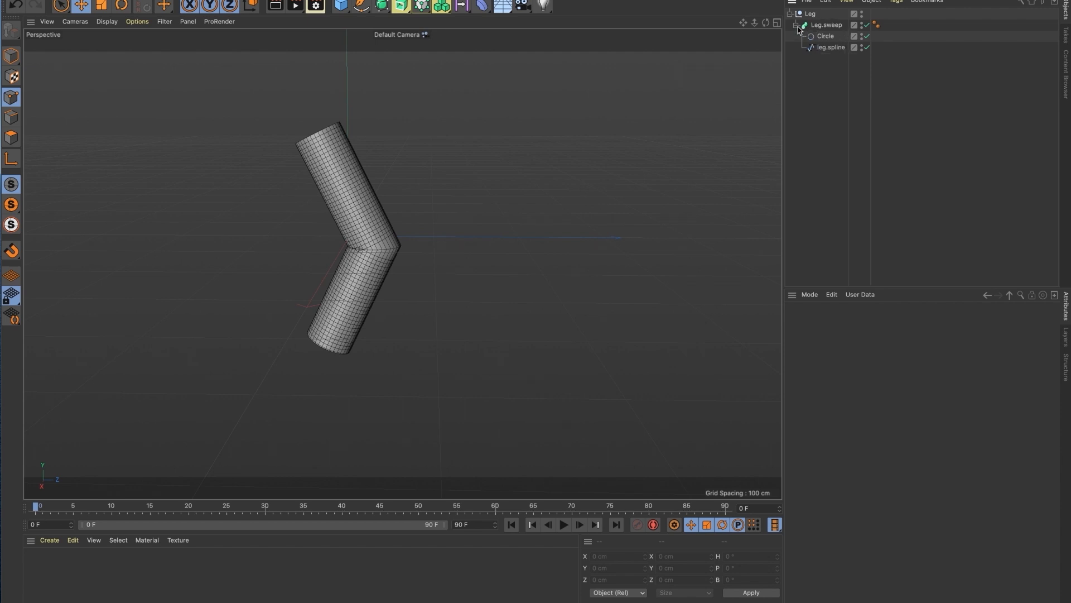
Step: Duplicate Leg.sweep with its circle and spline, and place the copy inside the Leg null
click(826, 26)
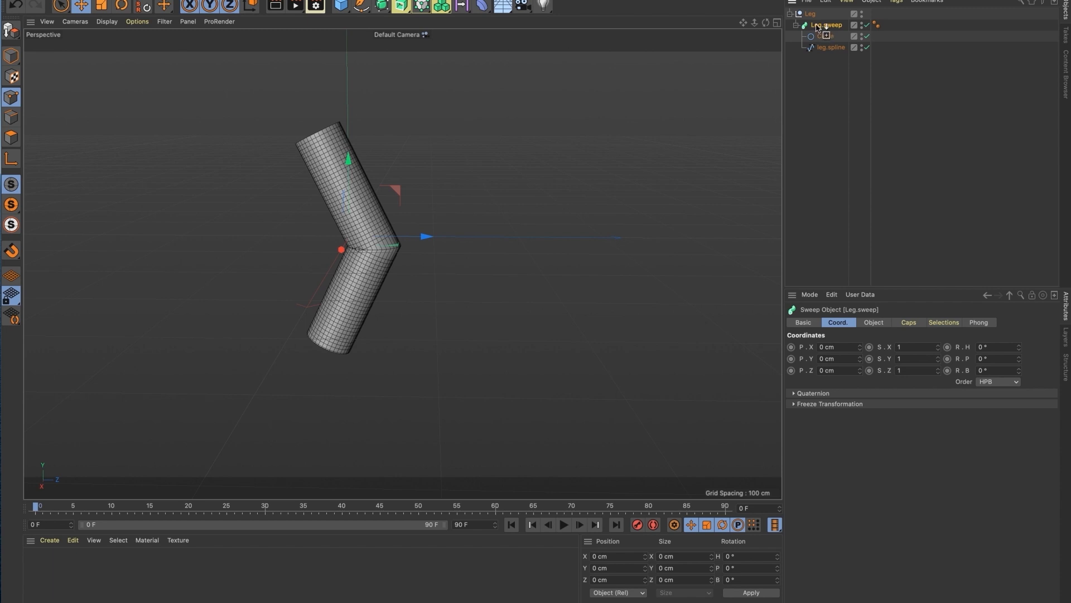
drag(815, 31, 819, 49)
mouse_move(819, 71)
ctrl+mouse_down()
mouse_move(825, 79)
mouse_move(817, 60)
ctrl+mouse_up()
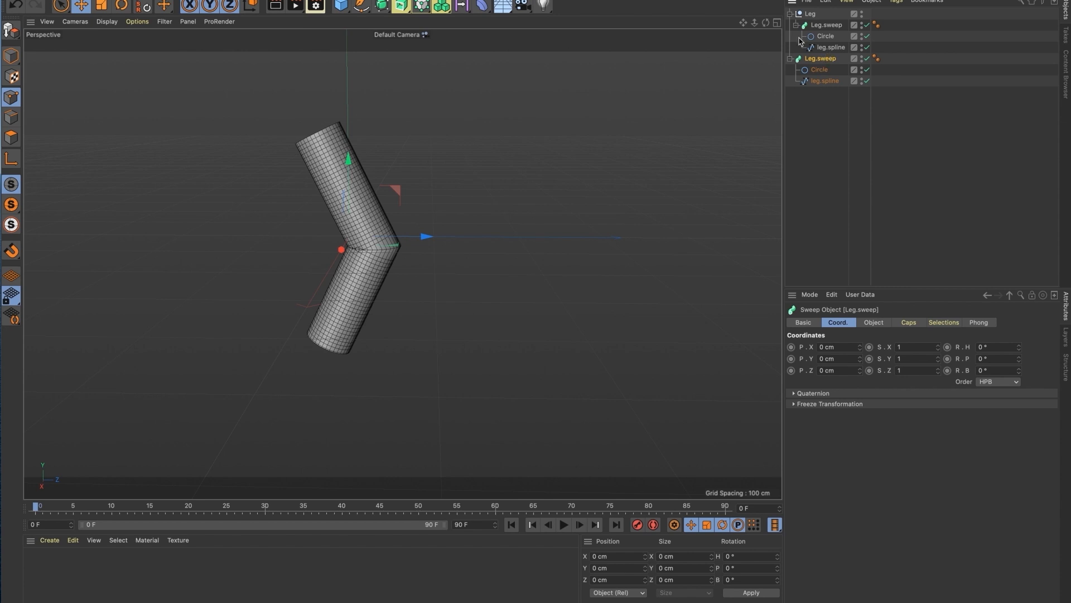
drag(818, 62, 810, 36)
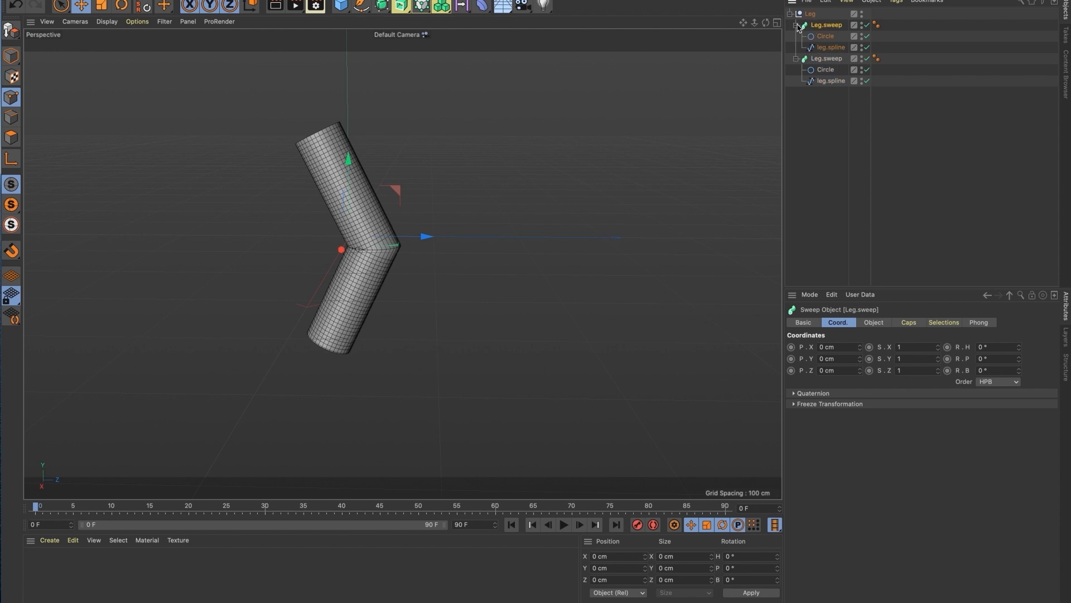
Step: Collapse both sweep hierarchies and rename the upper Leg.sweep as foot.sweep
click(797, 25)
click(797, 36)
click(821, 37)
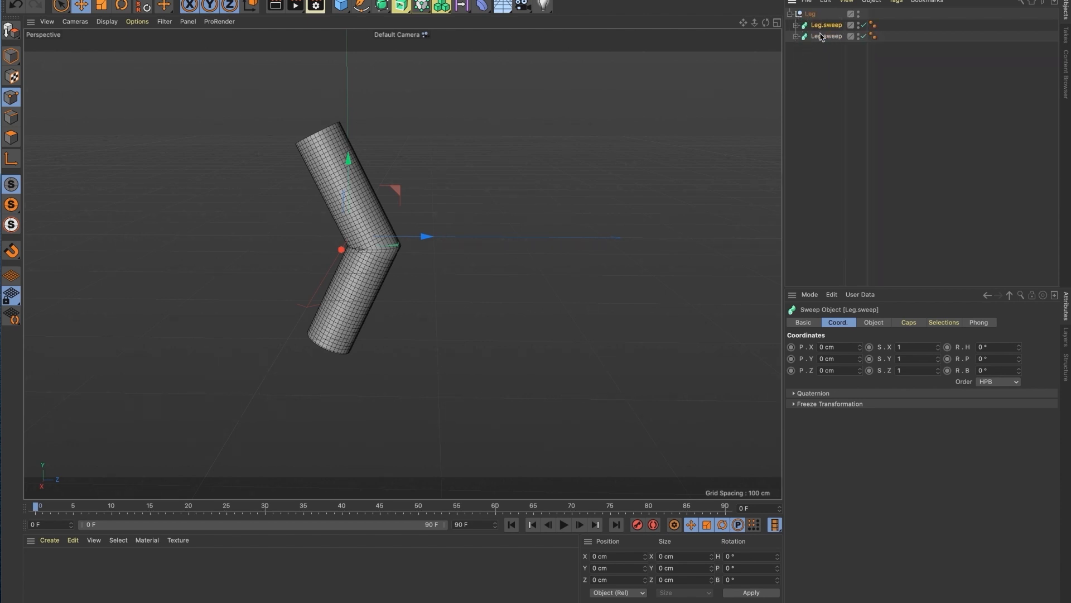
click(820, 54)
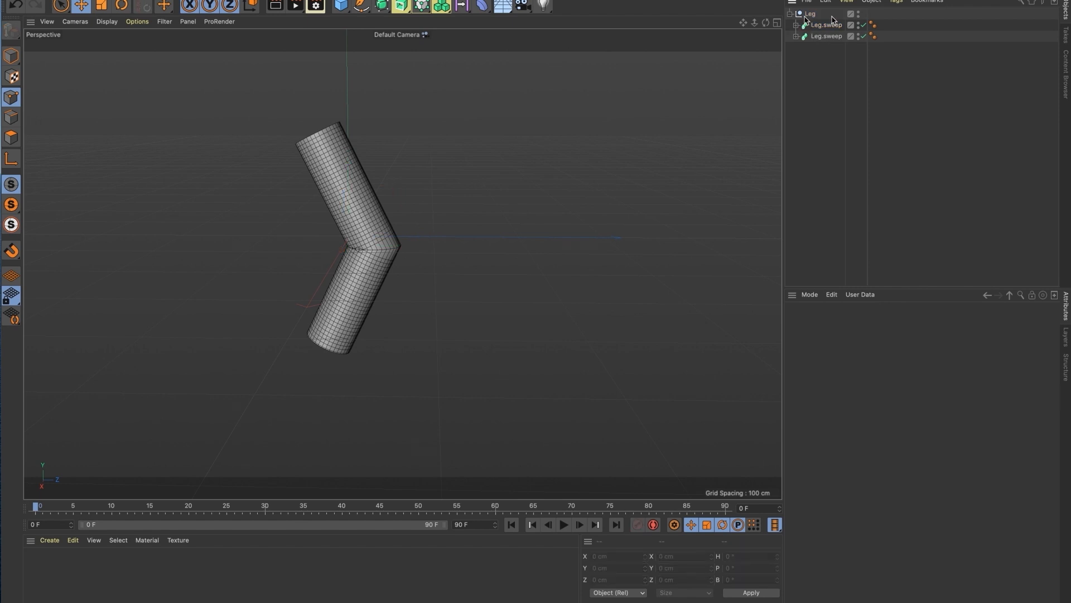
double_click(822, 26)
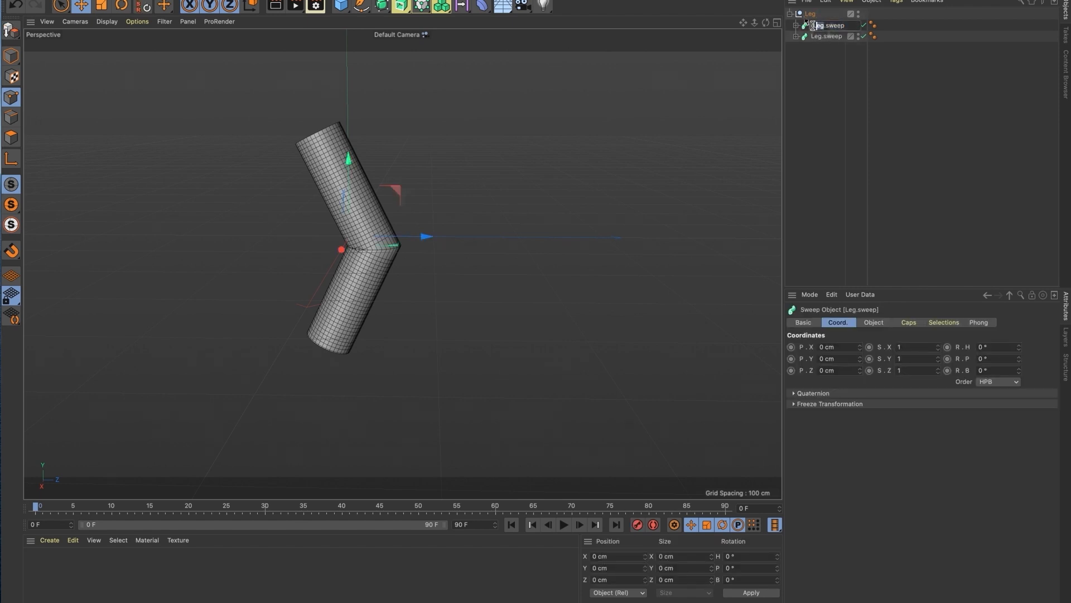
text(foot)
key(Return)
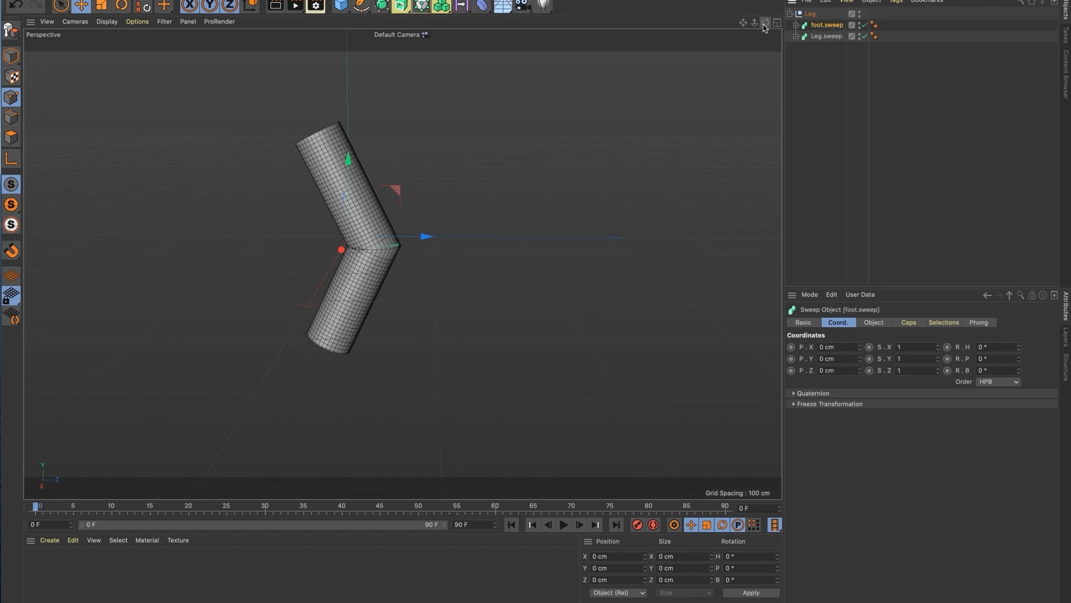
Step: Expand both sweep hierarchies and set foot.sweep's End Growth to 100%
click(796, 36)
click(796, 25)
click(820, 150)
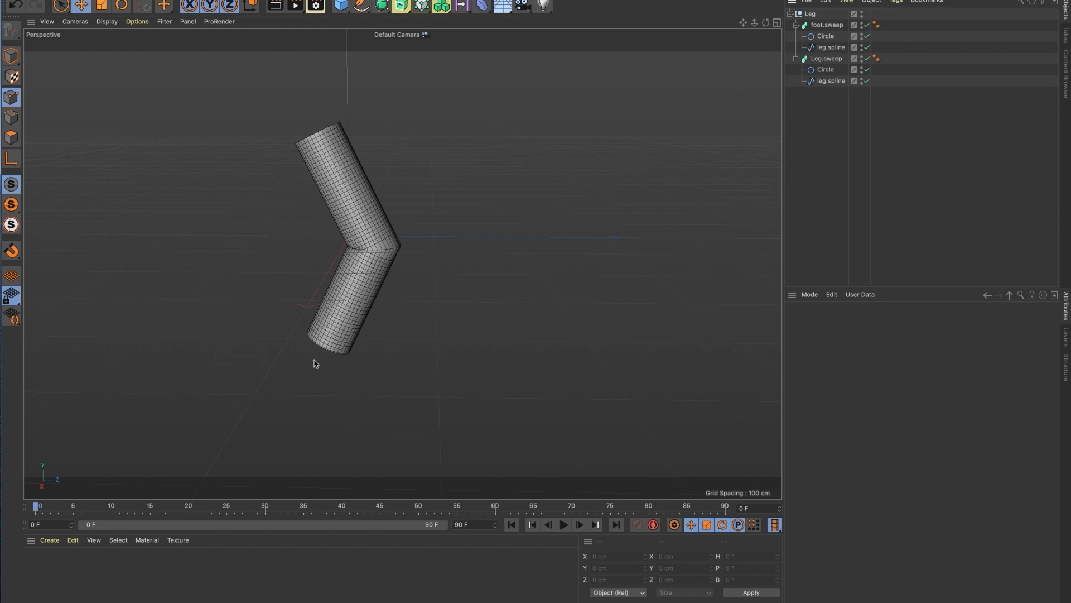
click(826, 25)
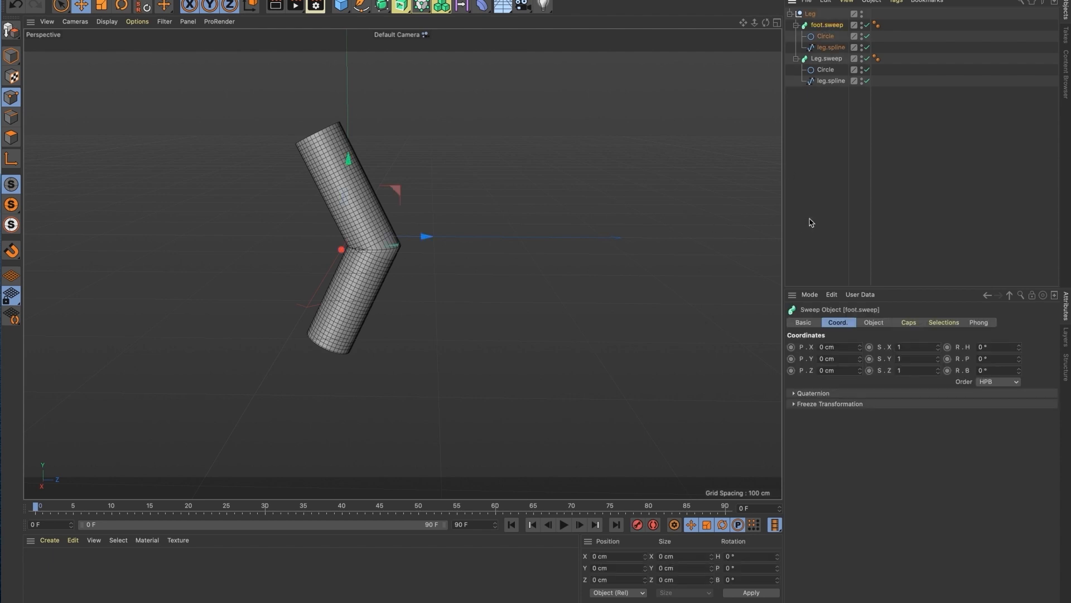
click(875, 323)
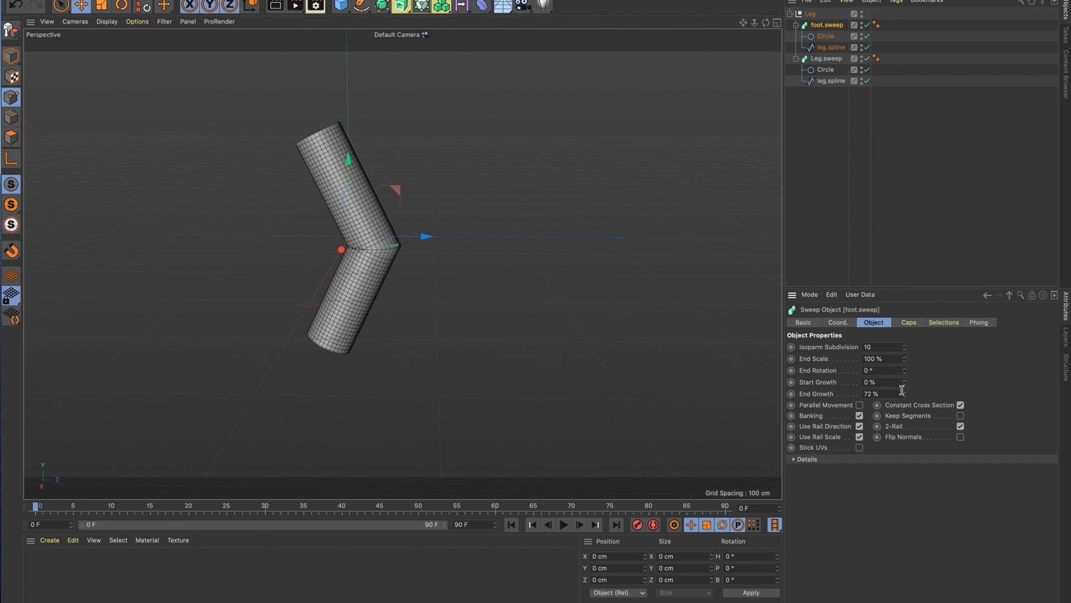
drag(909, 398, 926, 397)
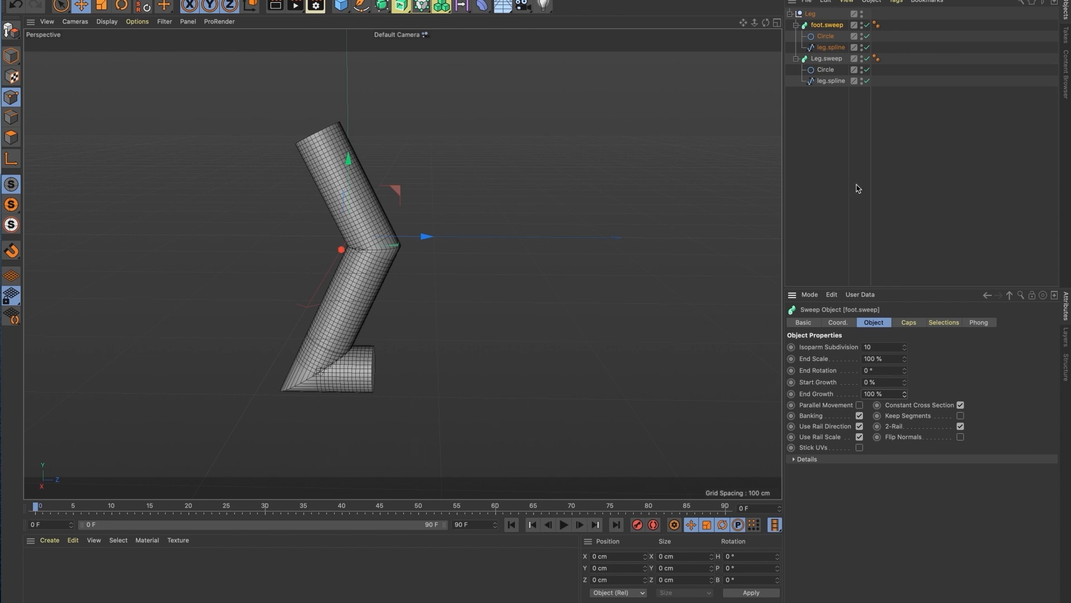
Step: Hide Leg.sweep and raise foot.sweep's Start Growth until only the foot and most of the lower leg remain
click(826, 59)
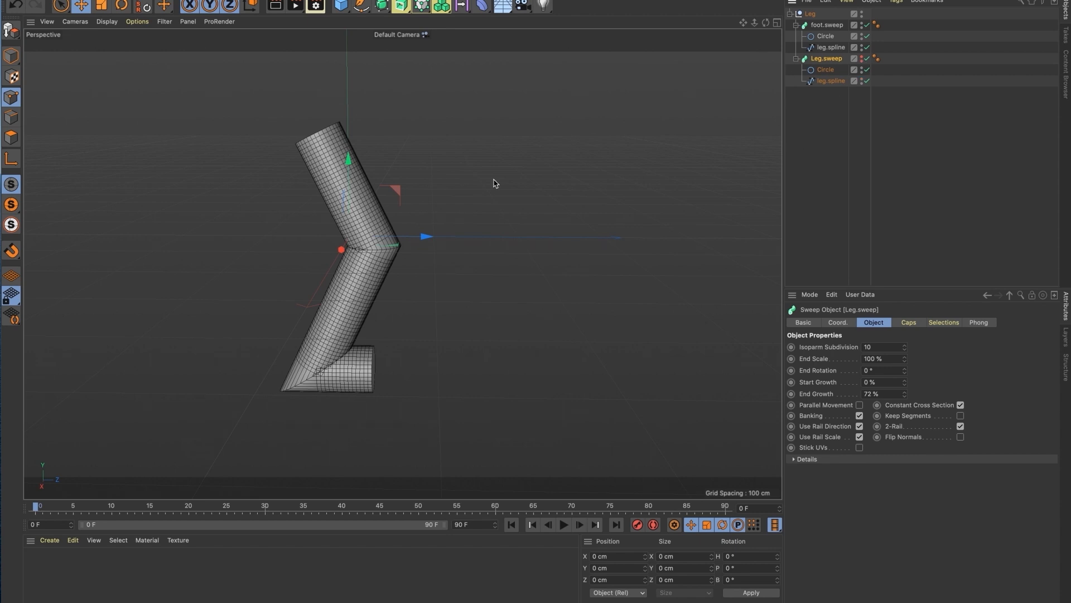
click(825, 110)
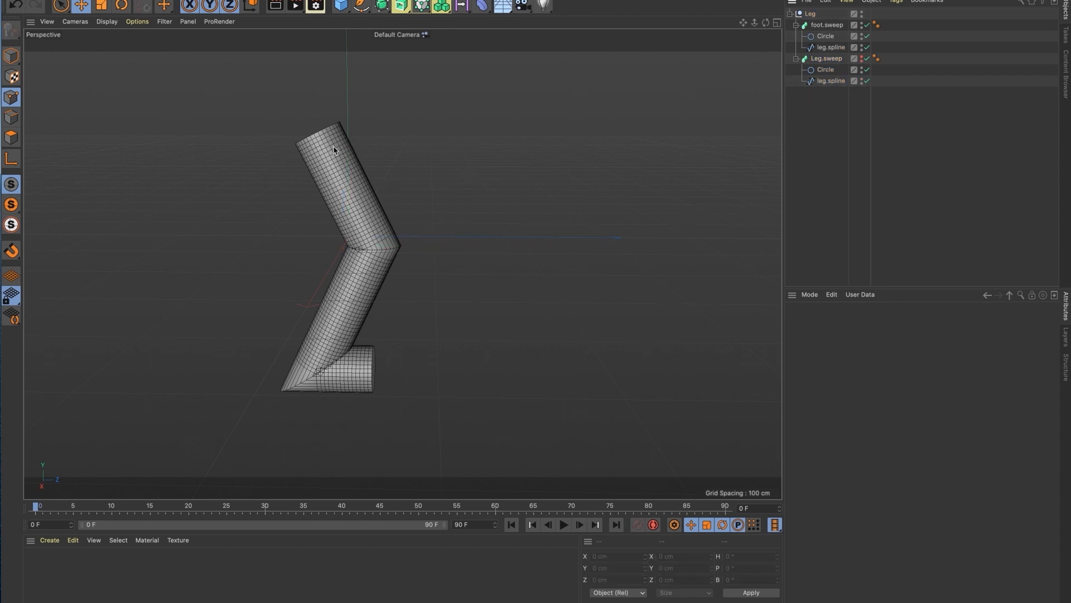
click(827, 26)
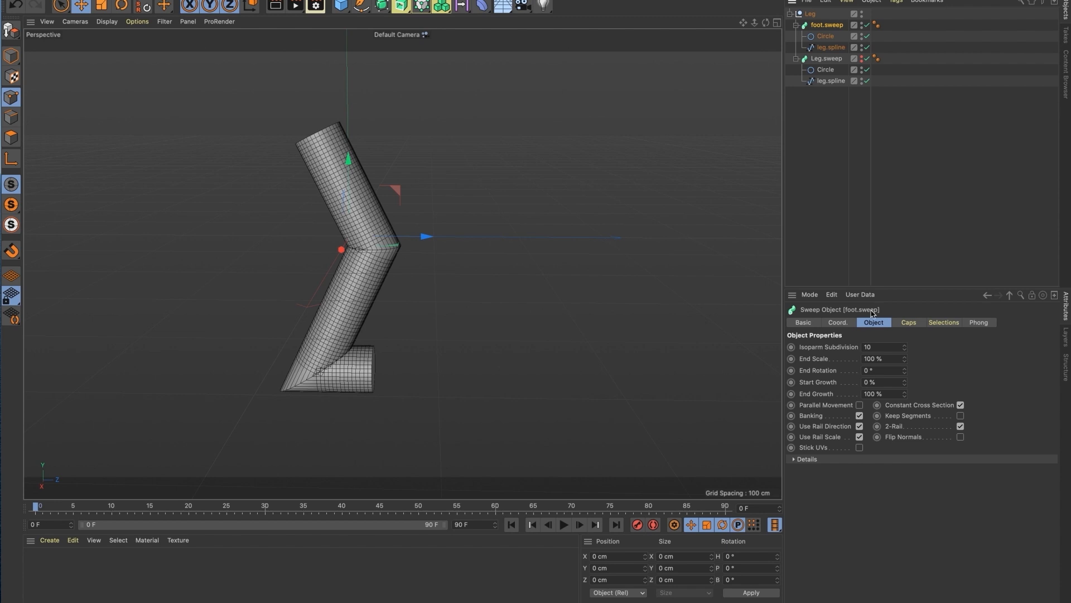
drag(905, 388, 883, 369)
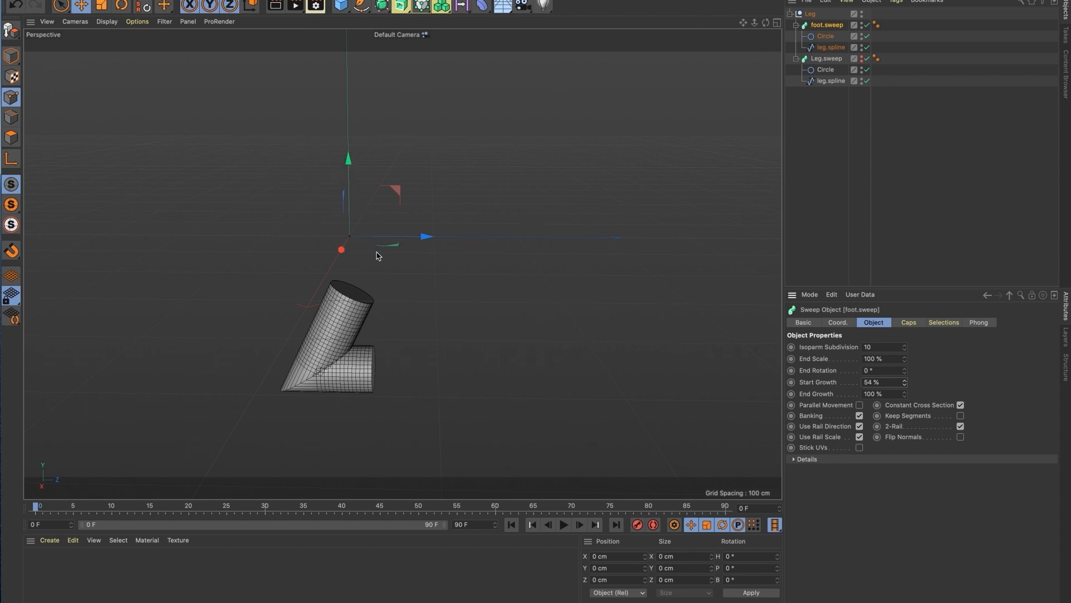
drag(905, 383, 878, 382)
Step: Thin the foot by reducing the radius of foot.sweep's circle to 13.7 cm
click(826, 35)
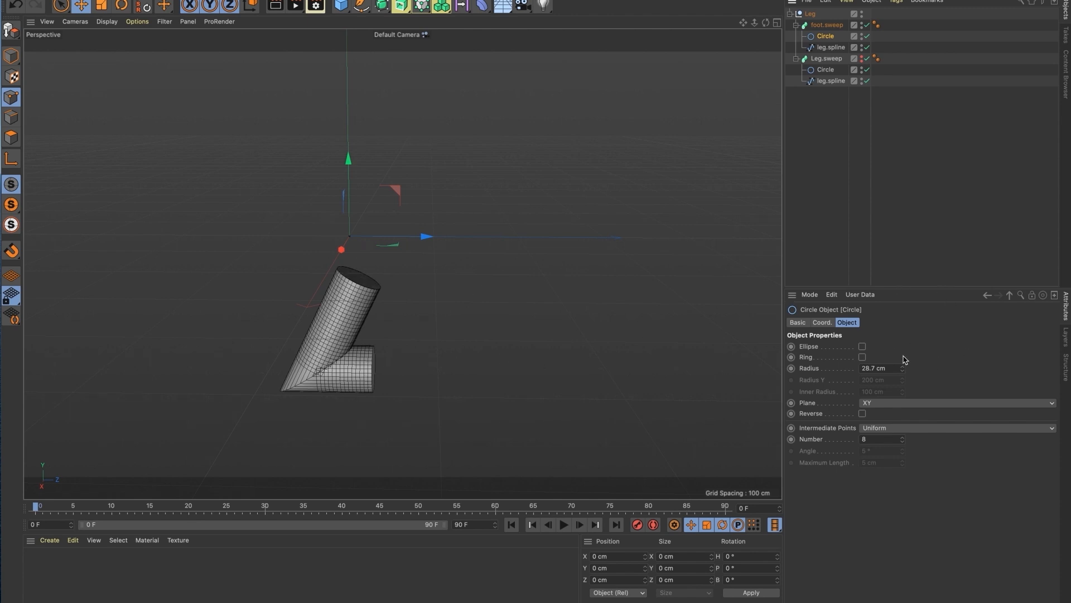
drag(904, 370, 904, 396)
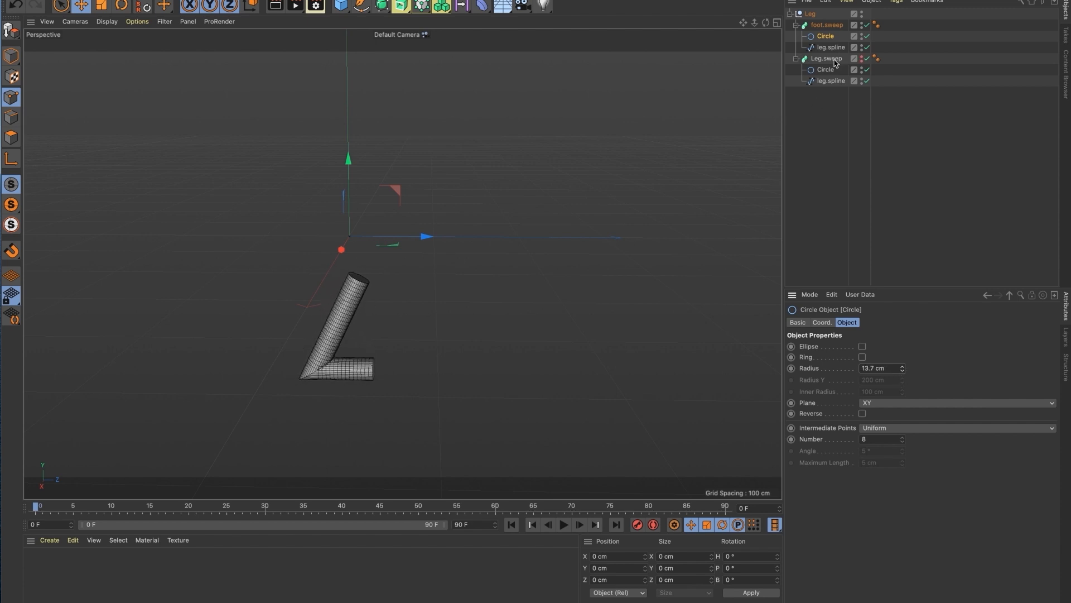
Step: Make Leg.sweep visible again alongside the thinner foot and view the whole leg from the side
click(863, 58)
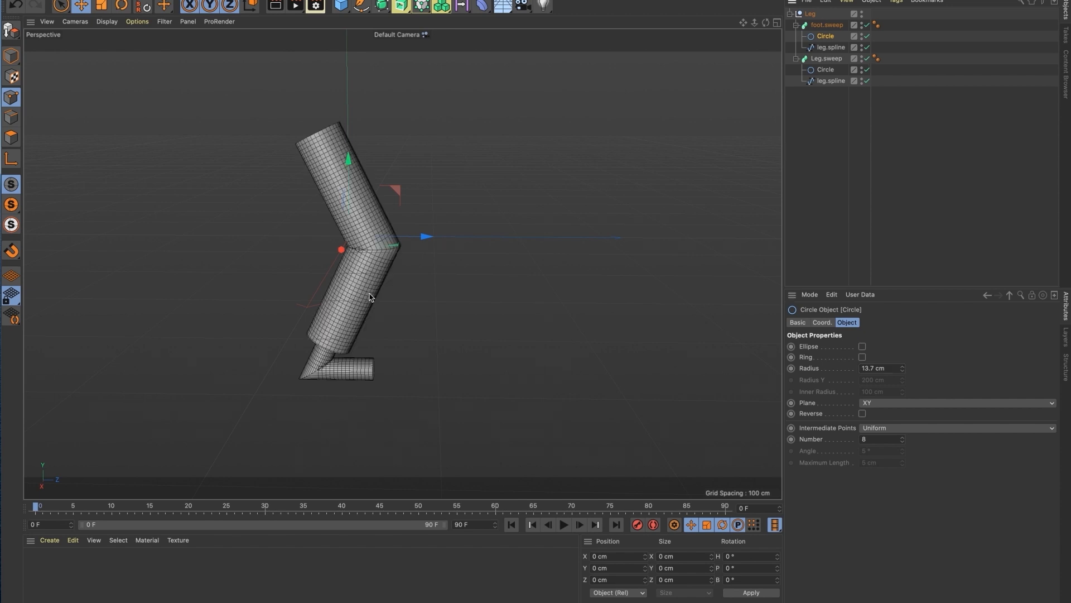
click(830, 48)
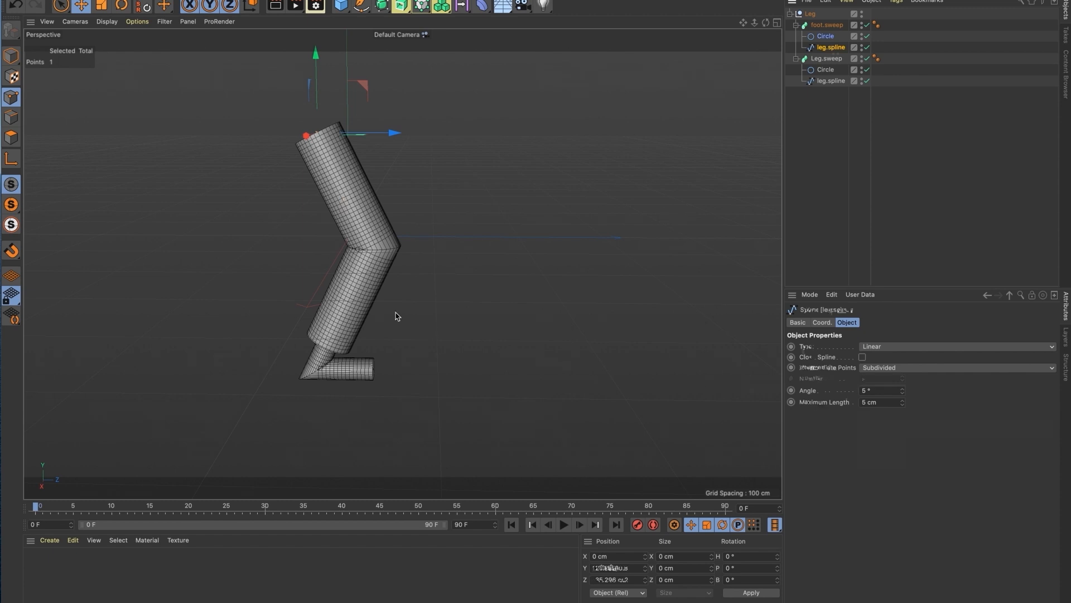
alt+drag(362, 267, 344, 379)
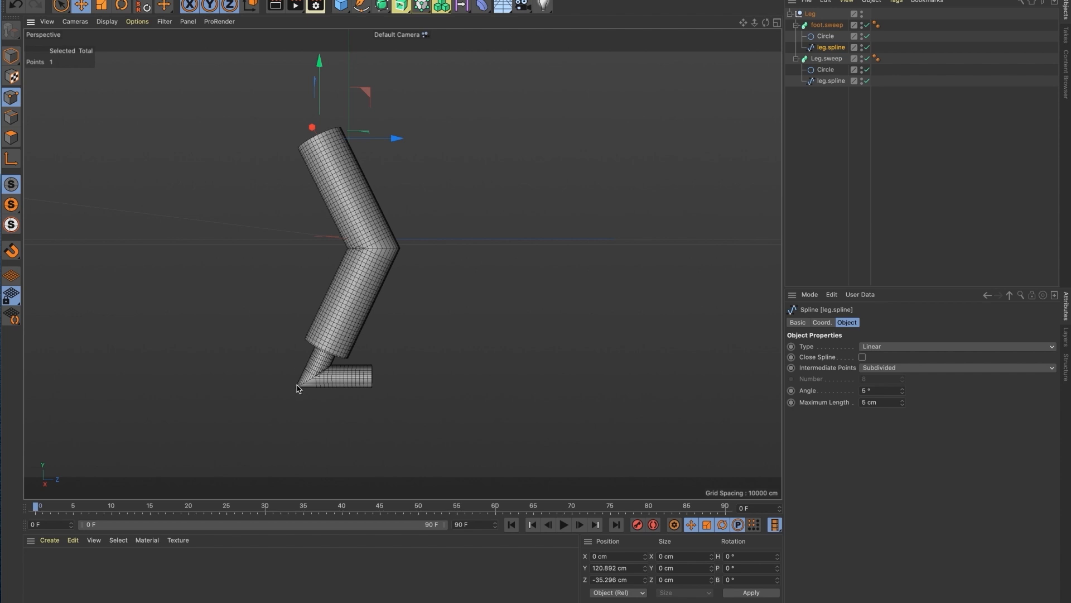
click(535, 236)
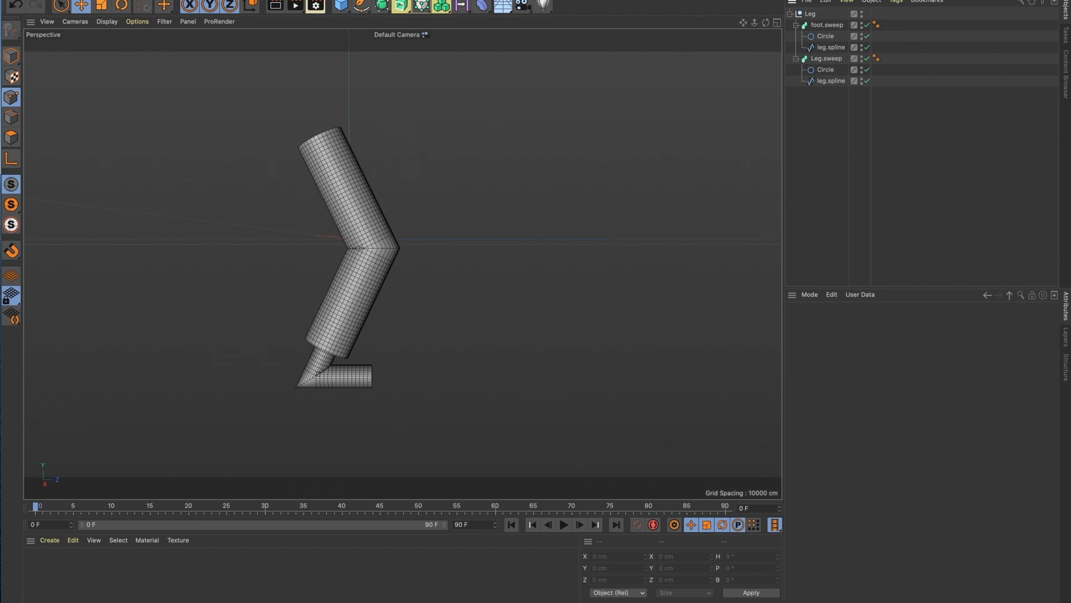
Step: Look at the finished character arms in the SH020_VegChop_12.c4d project, and return to the Untitled 5 project
click(669, 0)
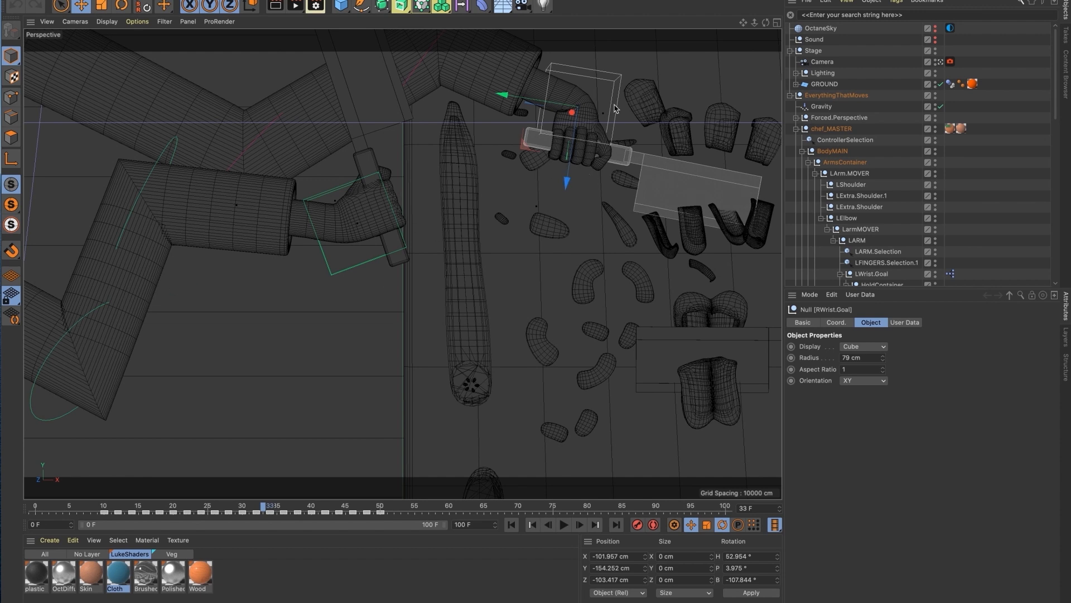
click(667, 1)
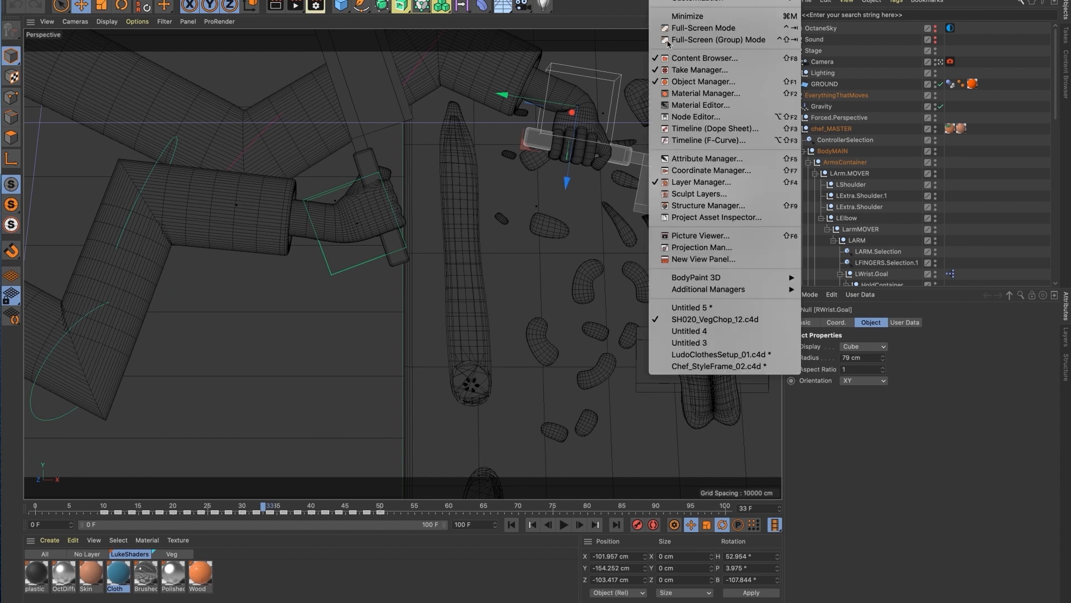
click(710, 310)
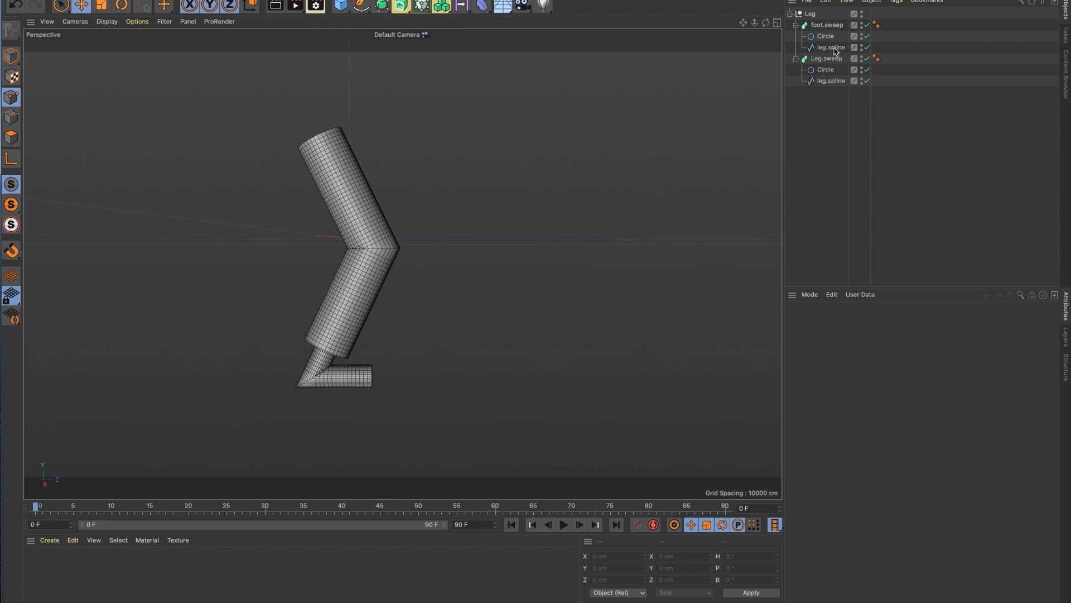
Step: Compare the separate leg.spline objects under foot.sweep and Leg.sweep
click(828, 83)
click(837, 49)
click(831, 84)
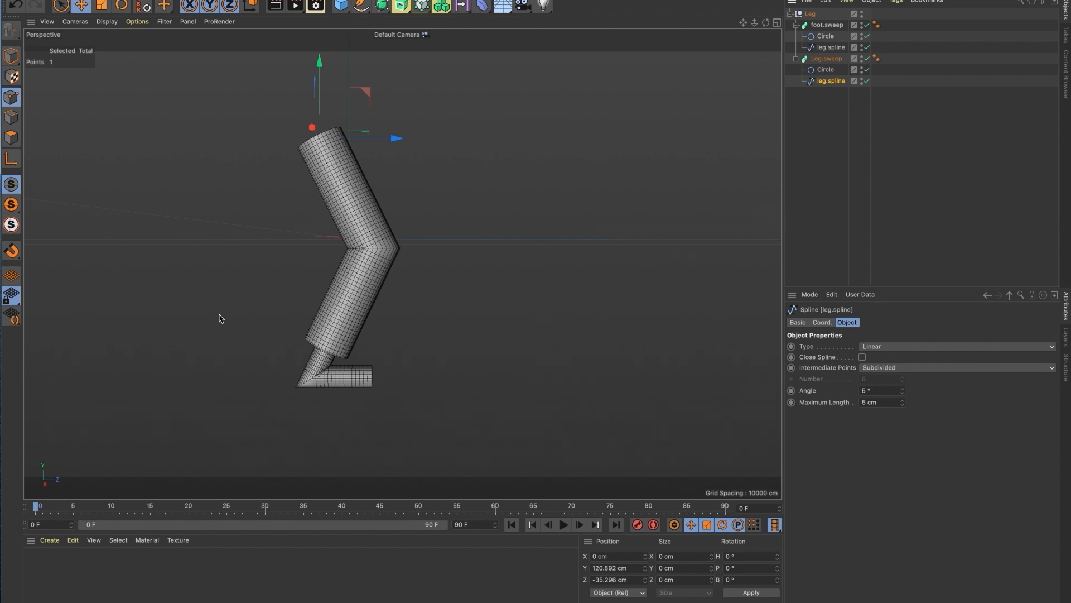
click(833, 113)
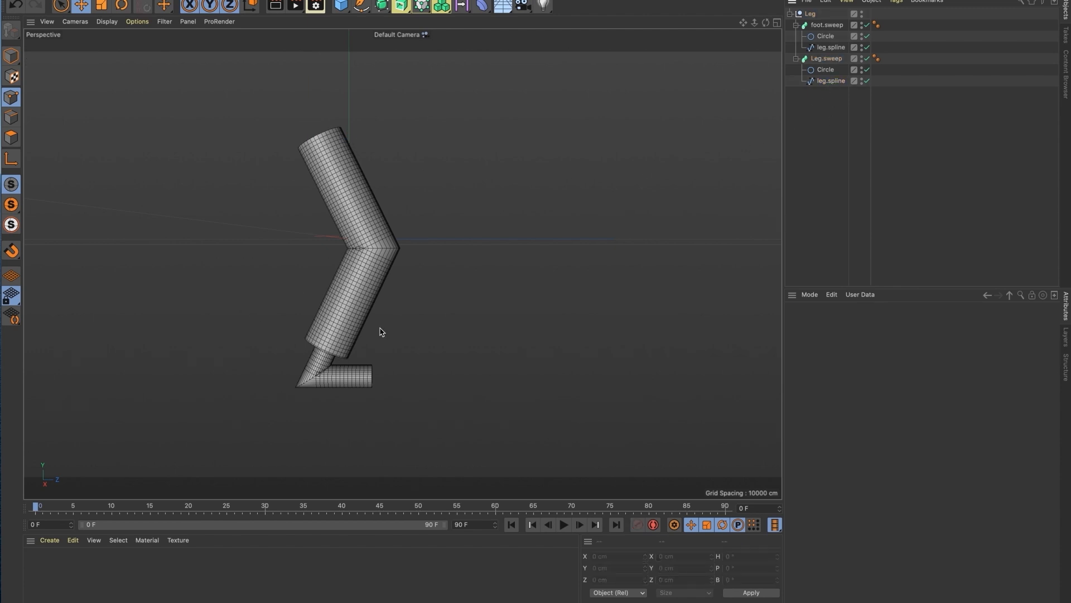
click(831, 81)
ctrl+click(831, 47)
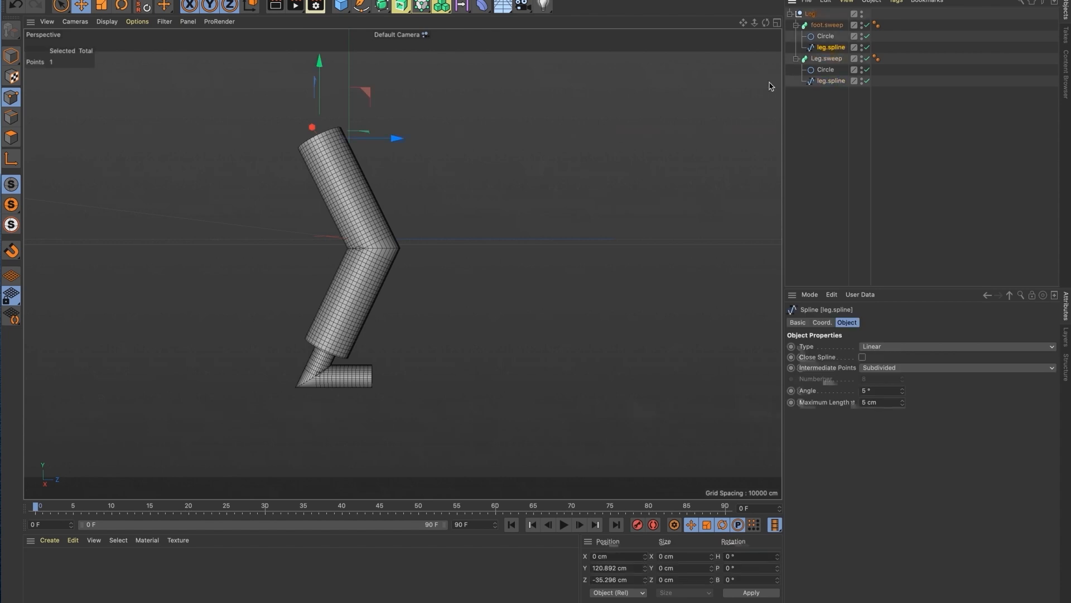
click(809, 132)
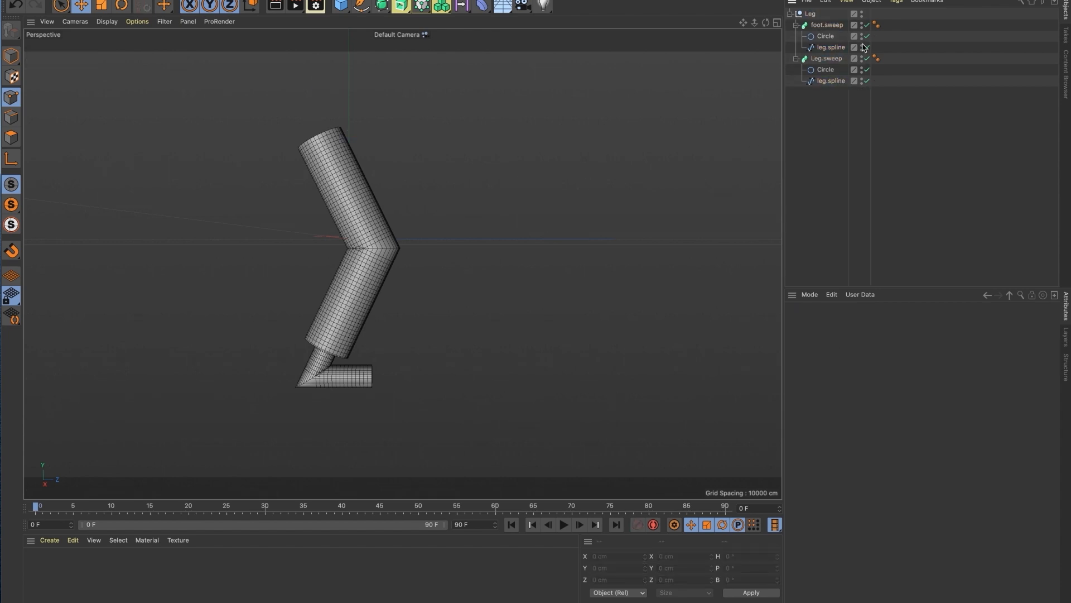
Step: Replace the leg.spline under foot.sweep with an instance of Leg.sweep's leg.spline, placed below the foot's Circle
click(834, 49)
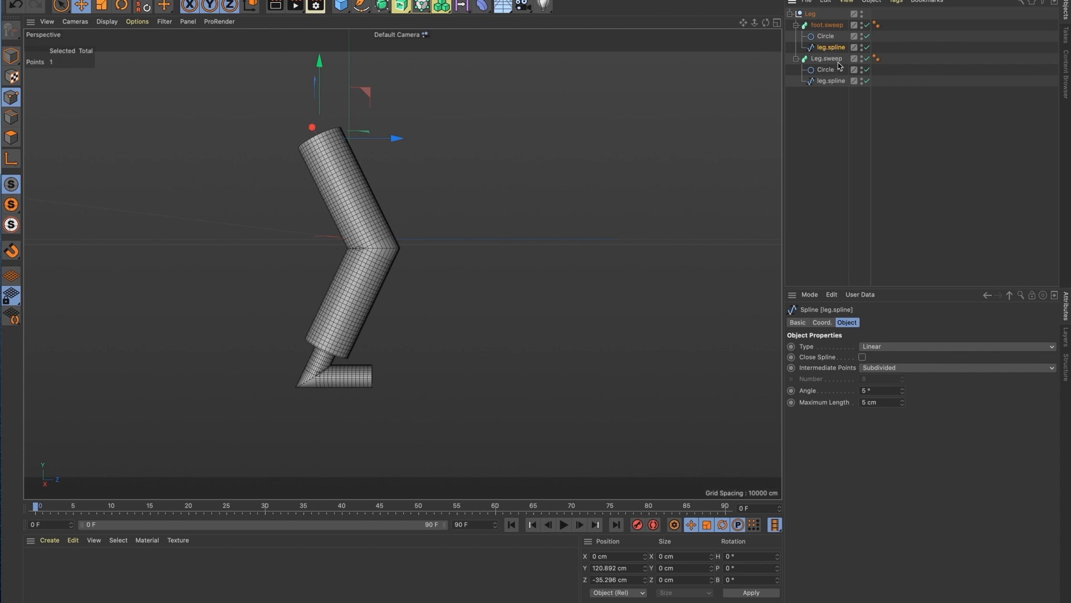
key(Delete)
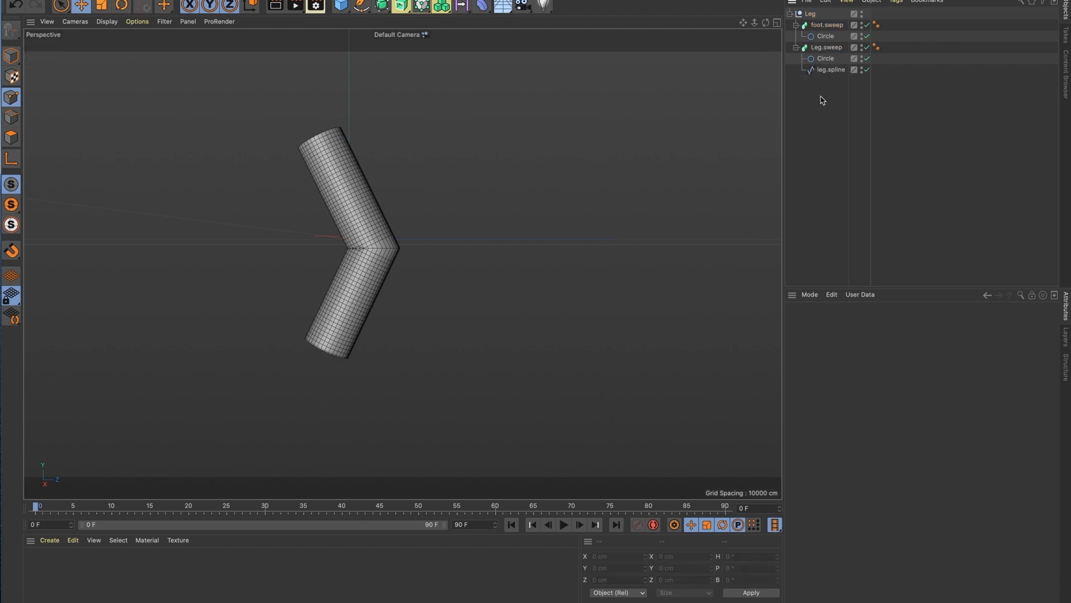
click(831, 70)
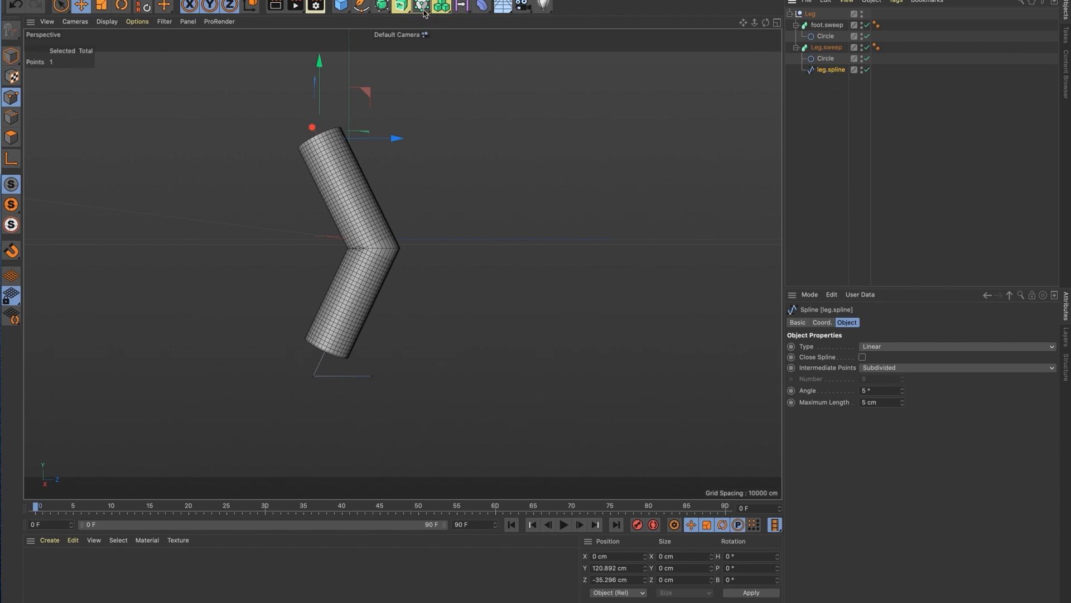
click(401, 7)
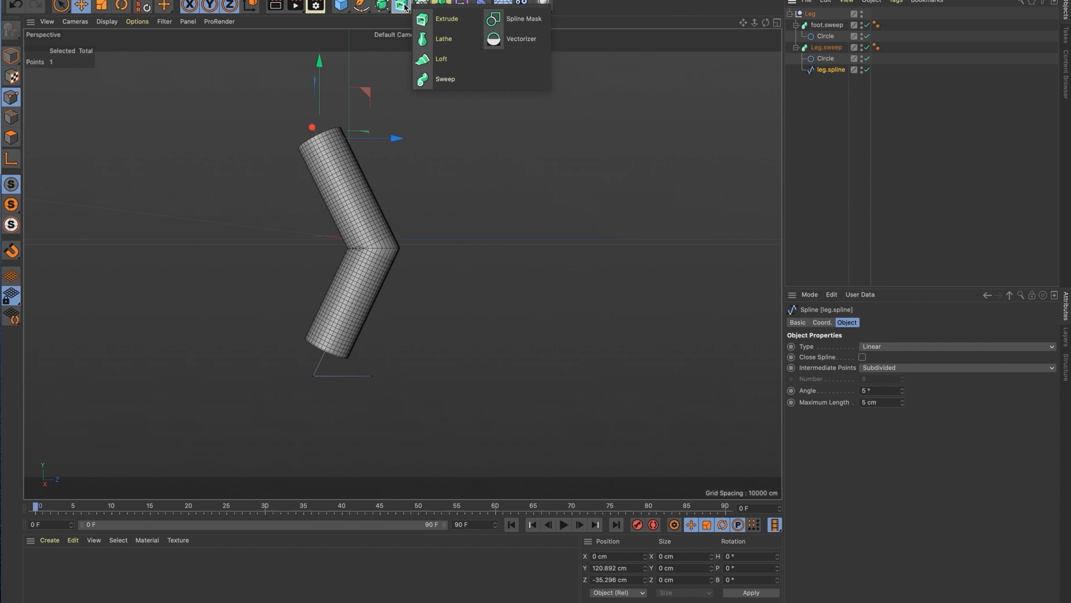
click(422, 6)
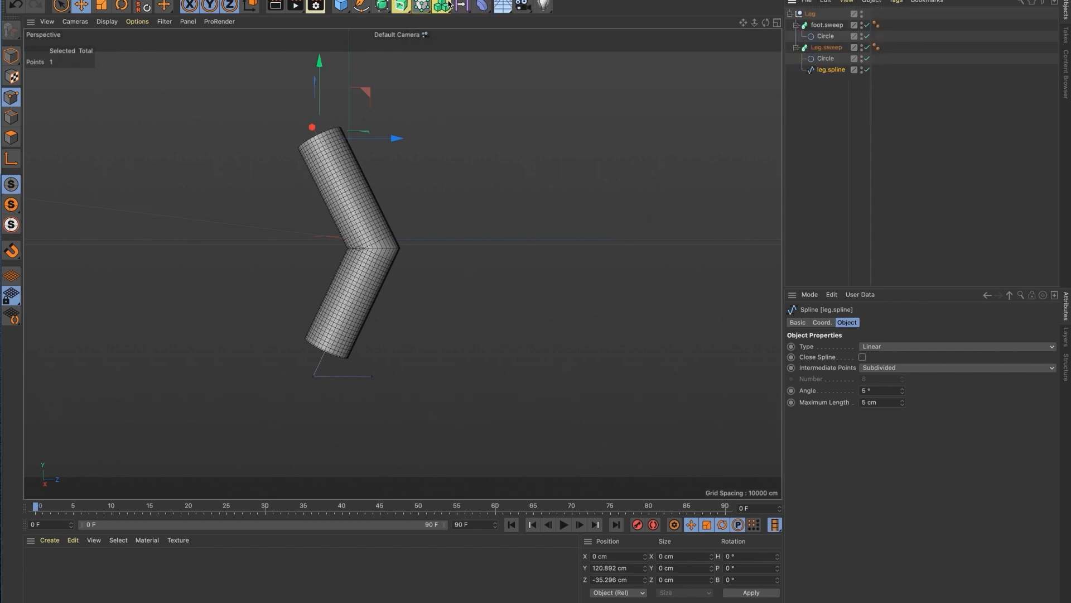
click(442, 6)
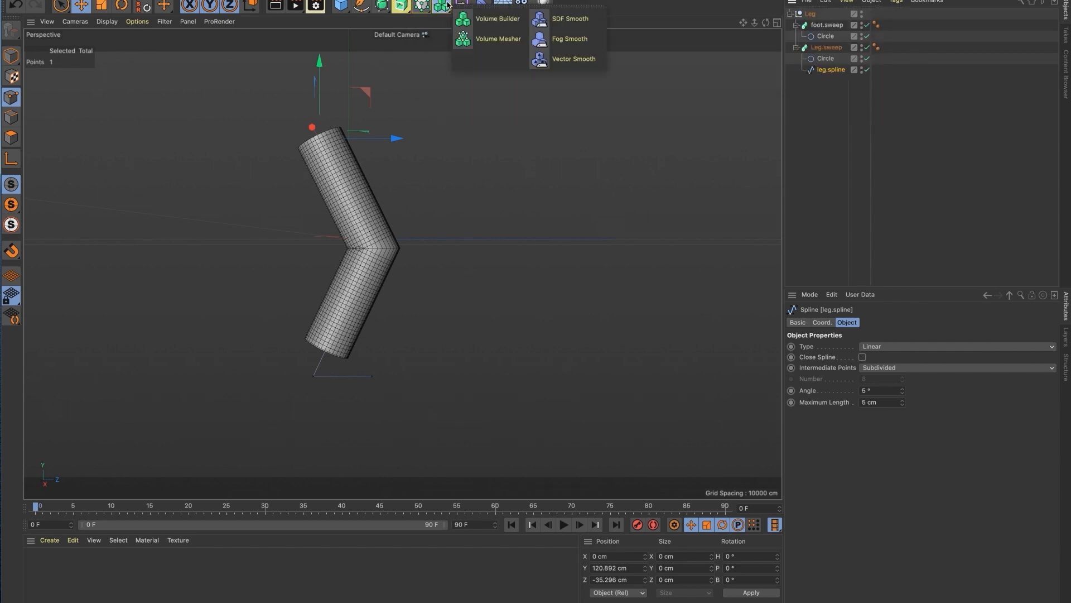
click(382, 7)
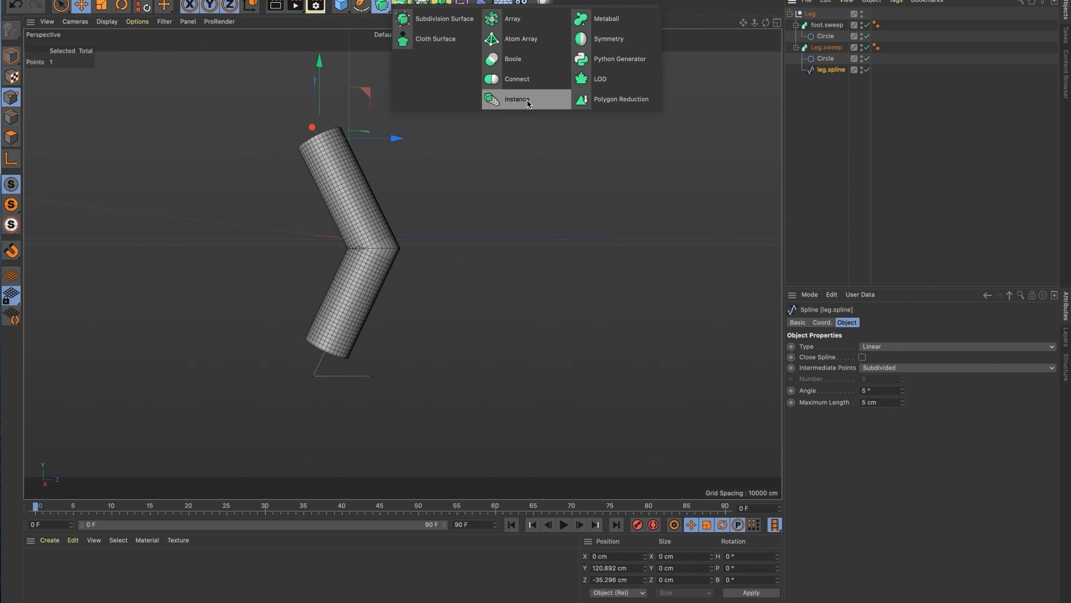
click(528, 101)
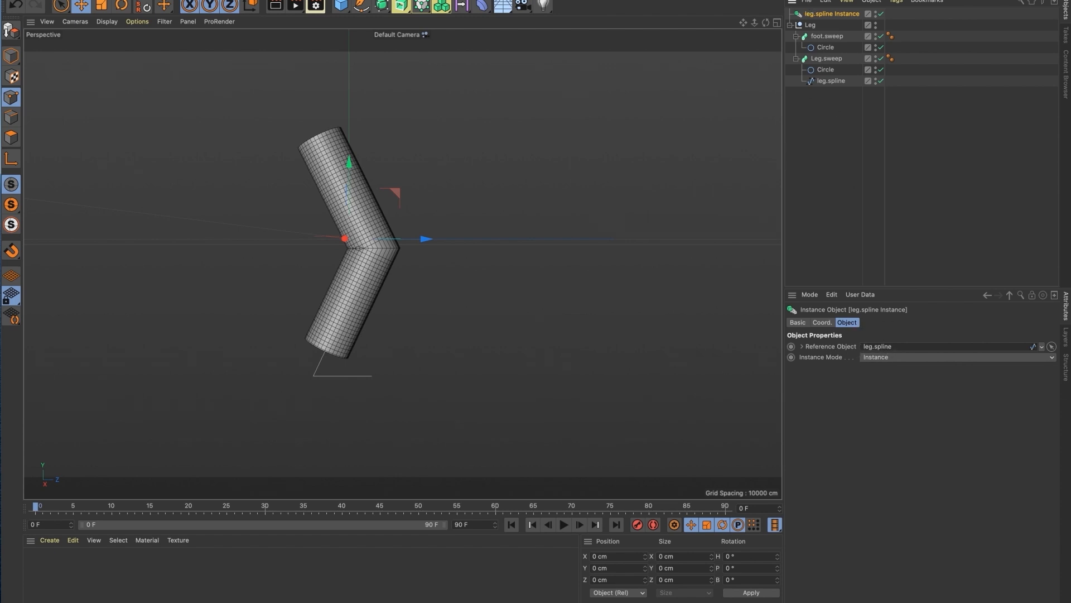
drag(821, 16, 827, 53)
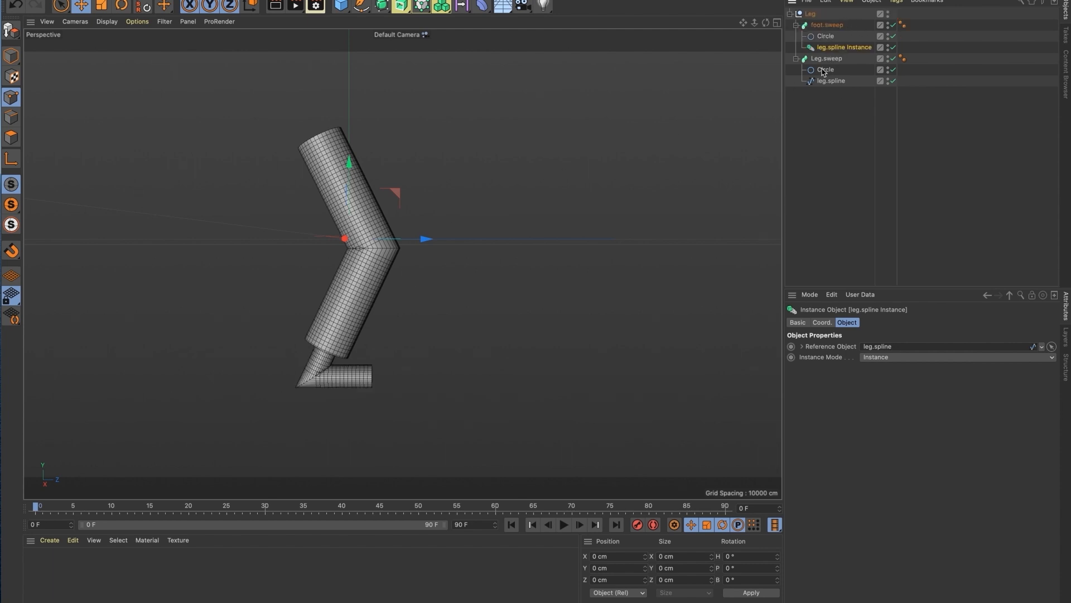
Step: Move the knee point of Leg.sweep's leg.spline slightly to test how both sweeps bend
click(827, 99)
click(831, 80)
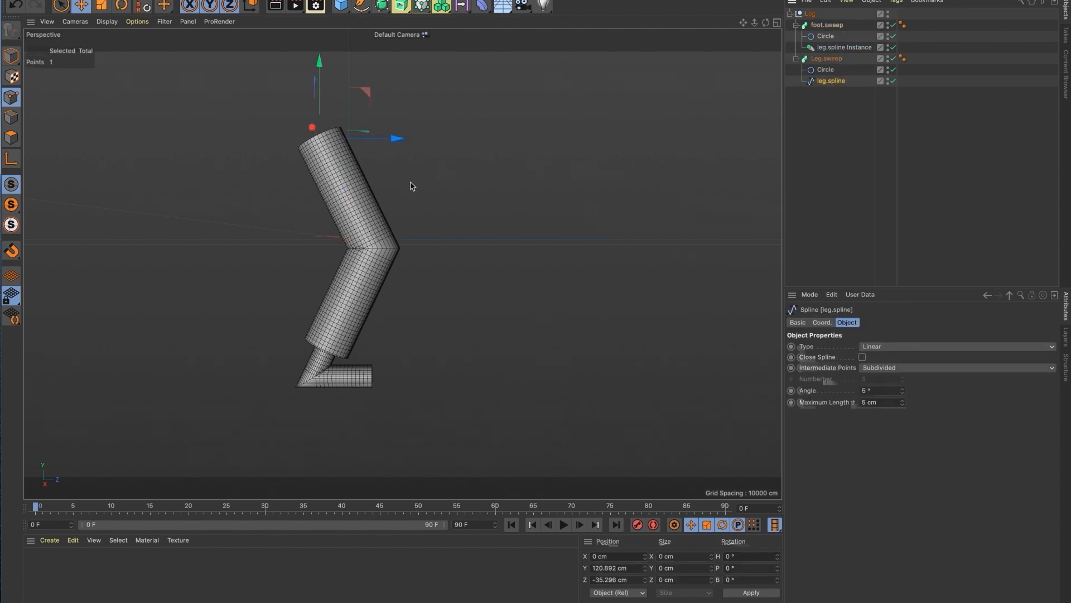
key(9)
mouse_move(398, 251)
mouse_down()
mouse_move(407, 249)
mouse_move(370, 249)
mouse_up()
mouse_move(420, 205)
mouse_down()
mouse_move(411, 233)
mouse_move(383, 221)
mouse_move(426, 216)
mouse_move(430, 201)
mouse_up()
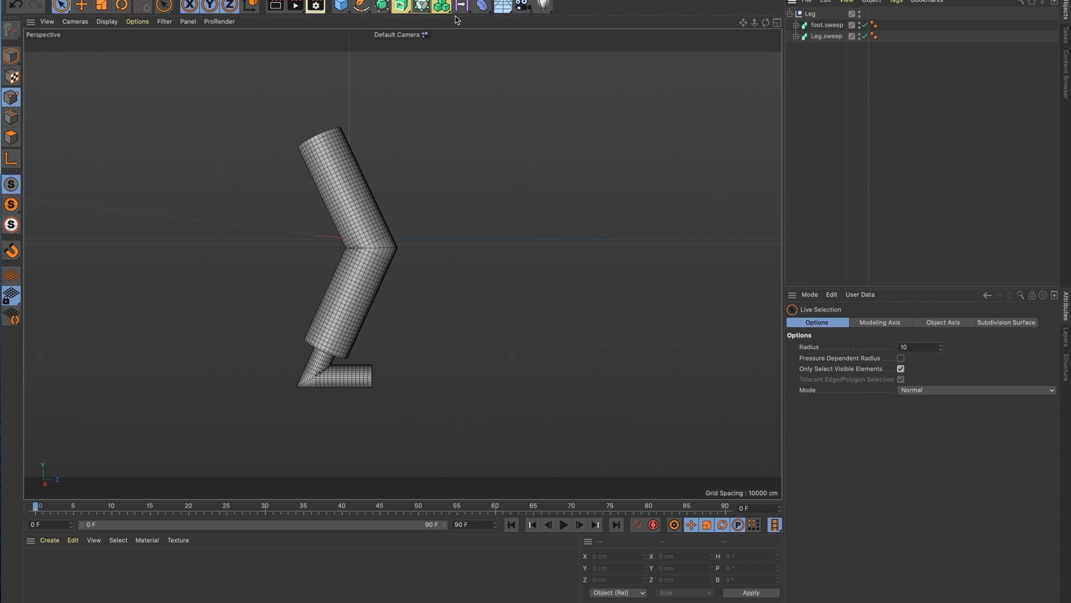
Step: Expand both sweep hierarchies and move Leg.sweep above foot.sweep inside the Leg null
click(796, 36)
click(796, 24)
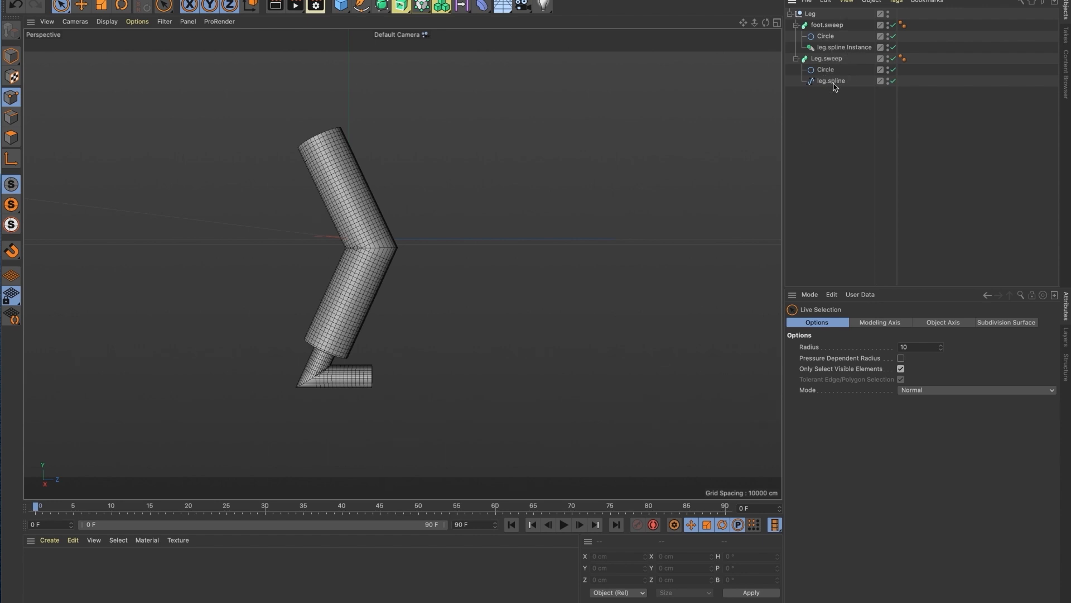
drag(821, 62, 815, 18)
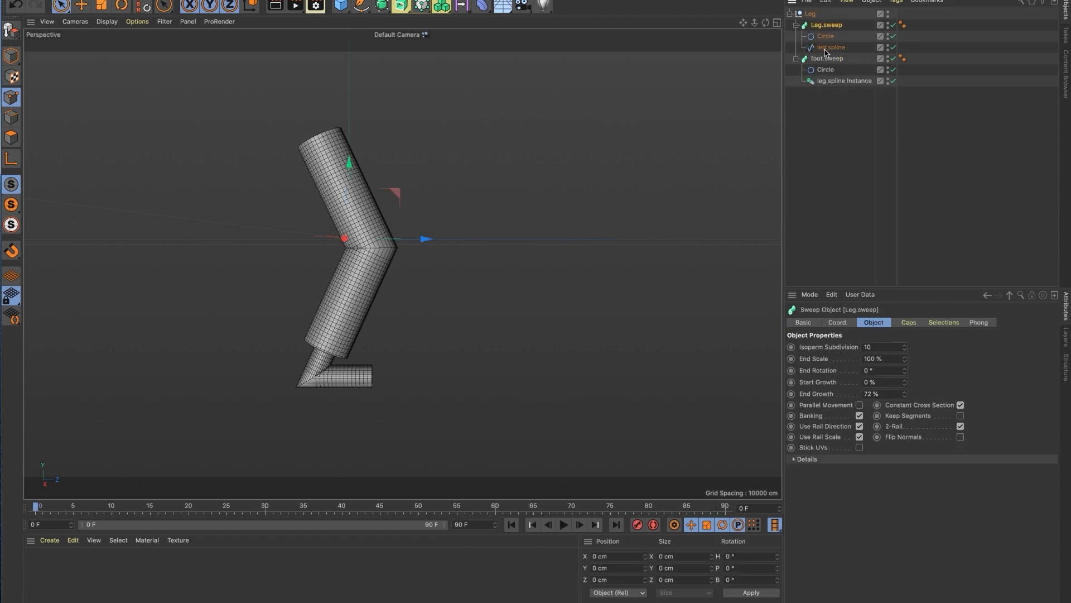
click(840, 105)
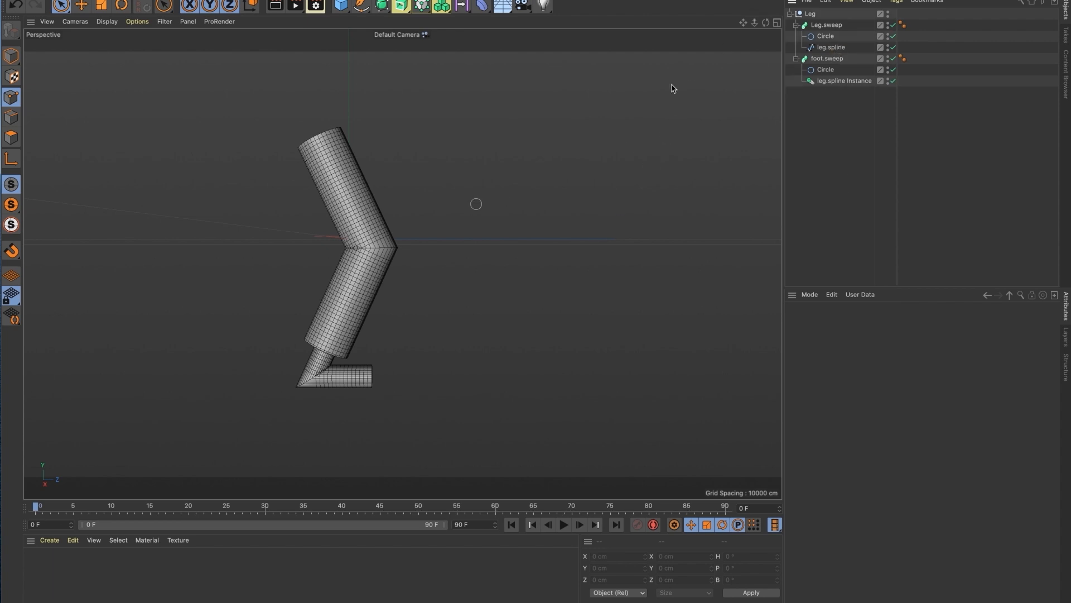
Step: Add an IK-Spline rigging tag to Leg.sweep's leg.spline and assign leg.spline as the tag's spline
click(831, 48)
drag(421, 201, 421, 201)
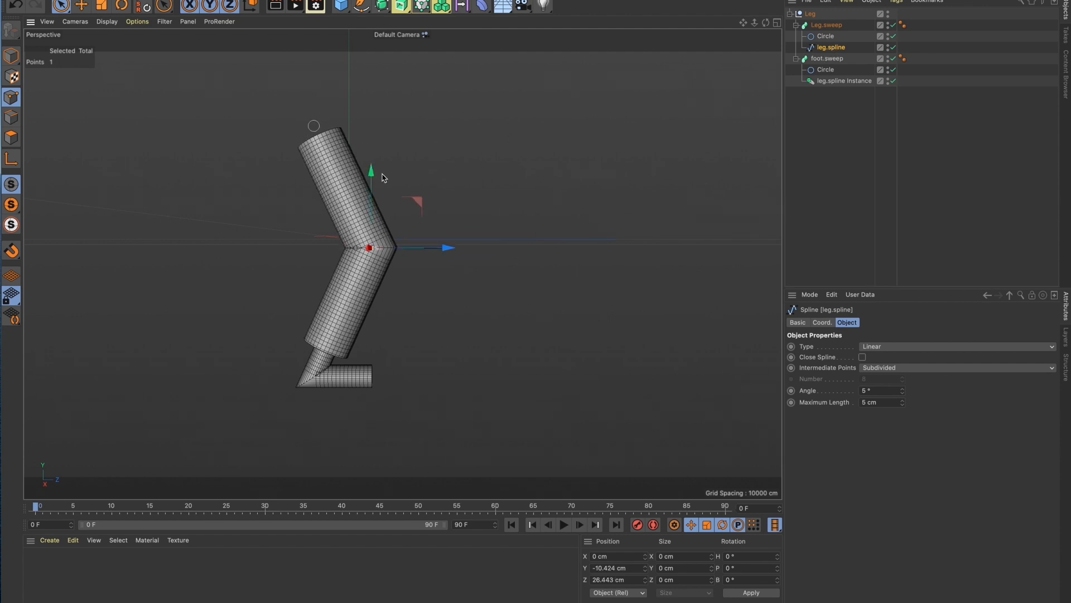
mouse_move(333, 226)
alt+mouse_down()
mouse_move(347, 230)
mouse_move(339, 197)
mouse_move(336, 235)
alt+mouse_up()
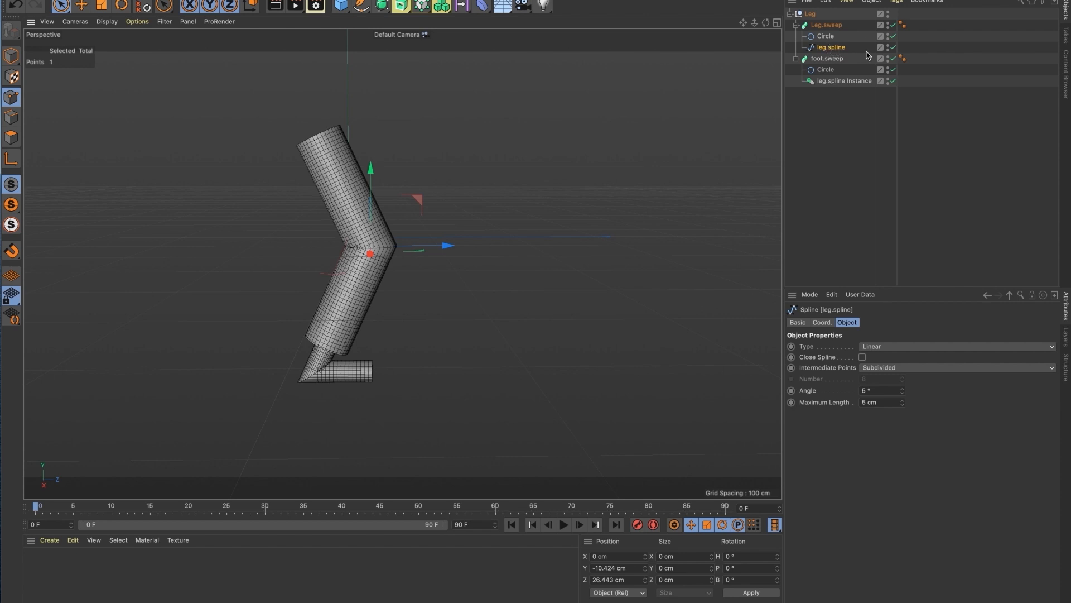
click(898, 3)
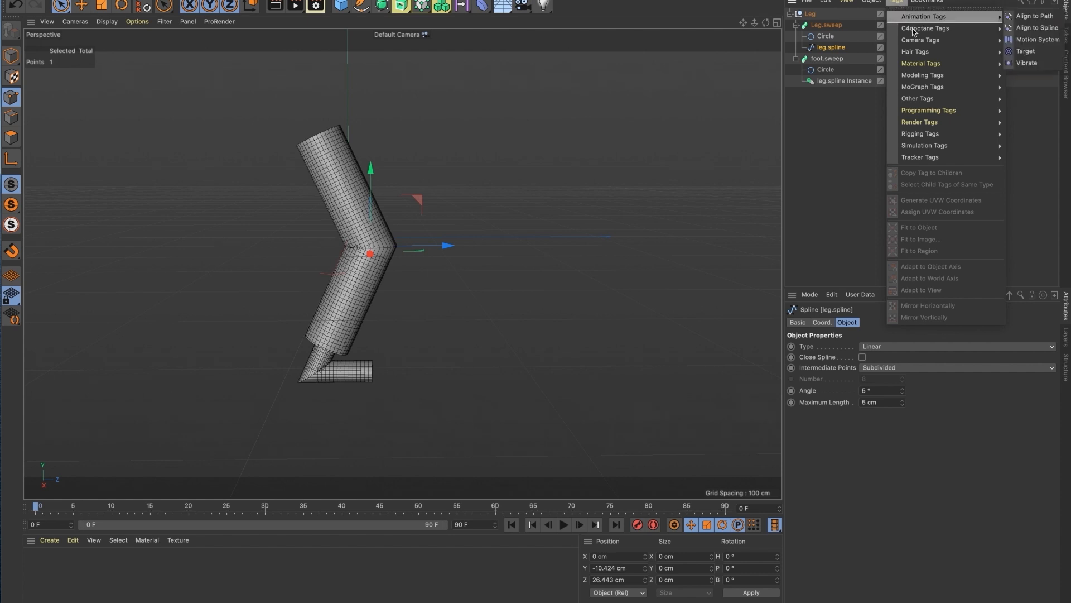
mouse_move(929, 134)
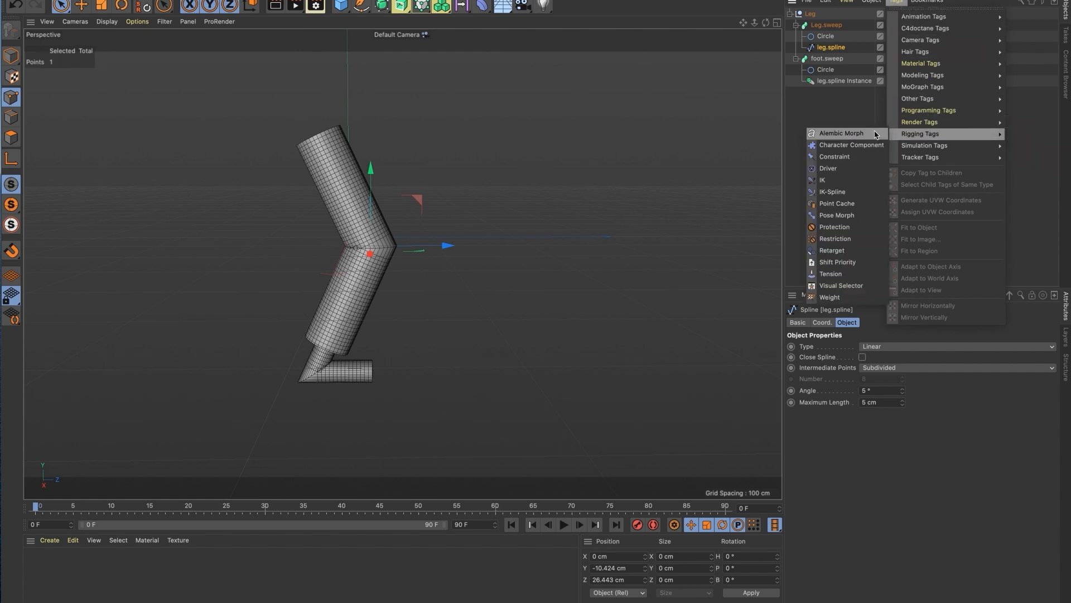
click(840, 191)
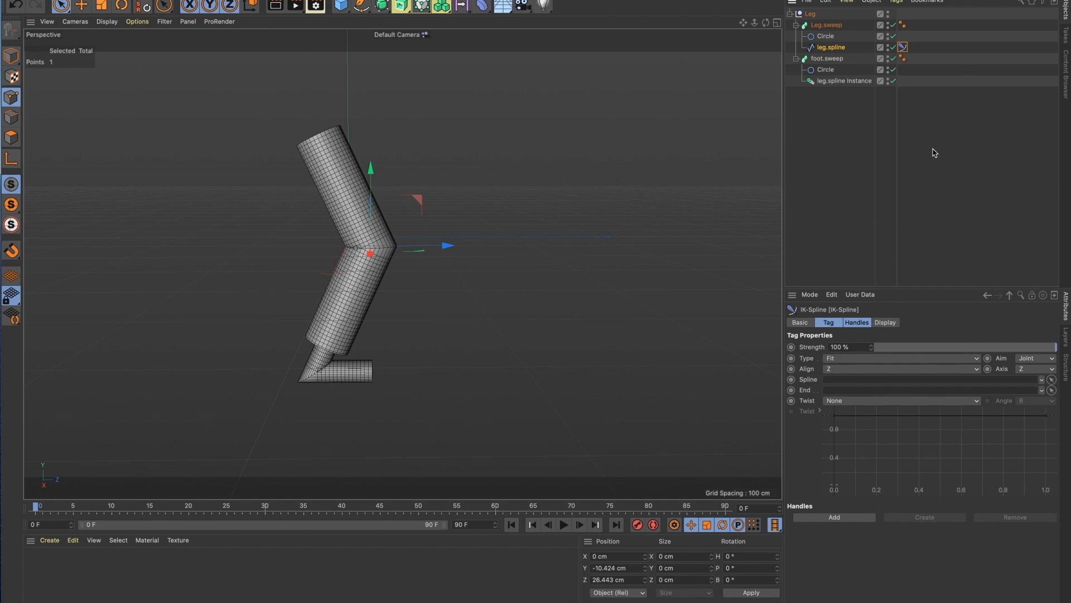
drag(822, 50, 834, 382)
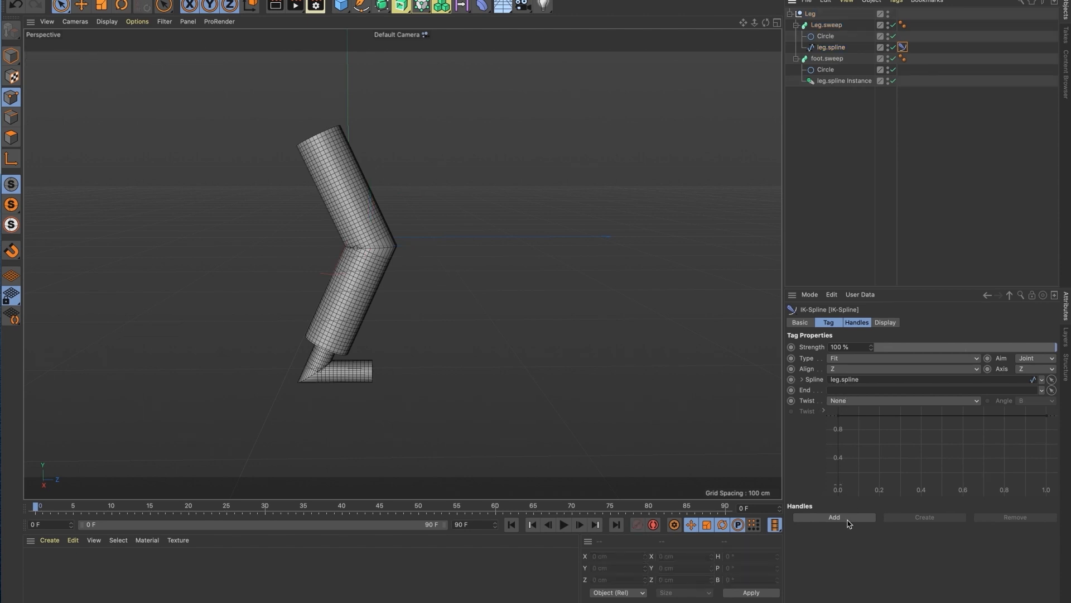
Step: Add three handles with indexes 0, 1 and 2 to the IK-Spline tag and create a null for each
click(848, 519)
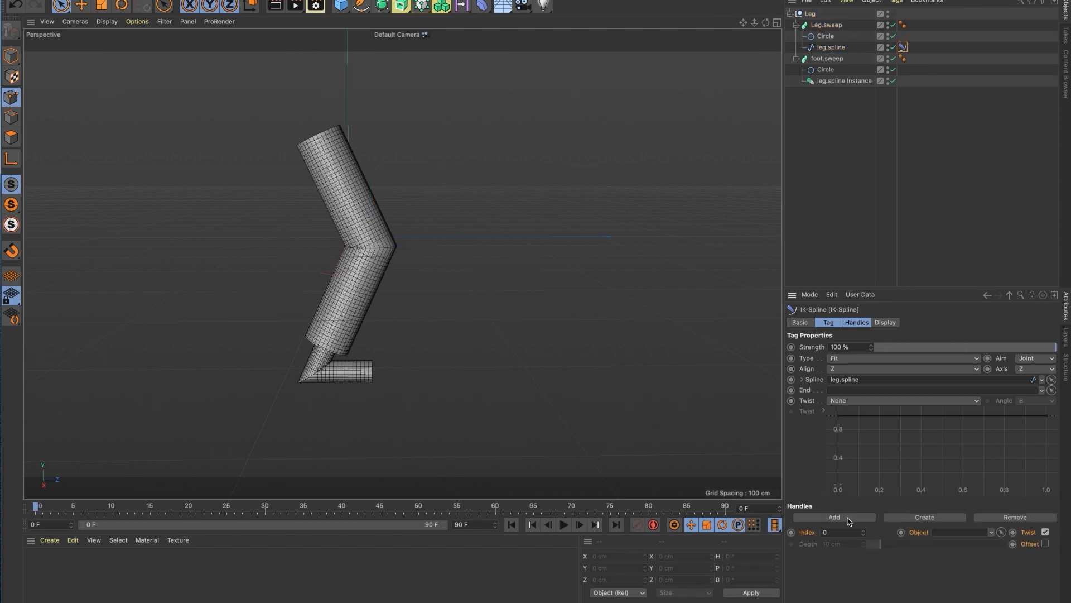
click(925, 517)
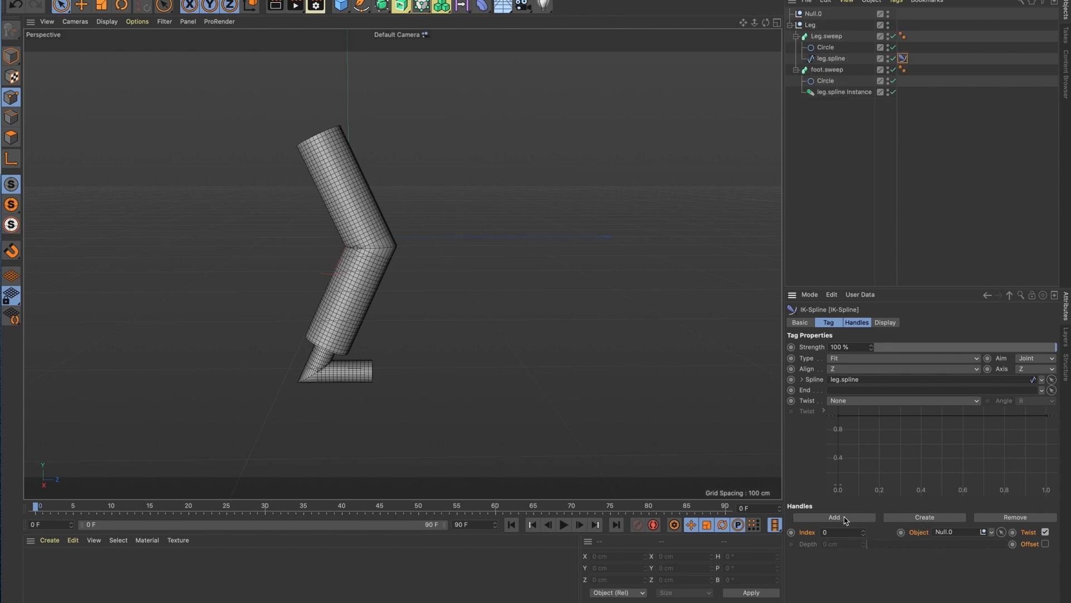
click(846, 518)
click(933, 518)
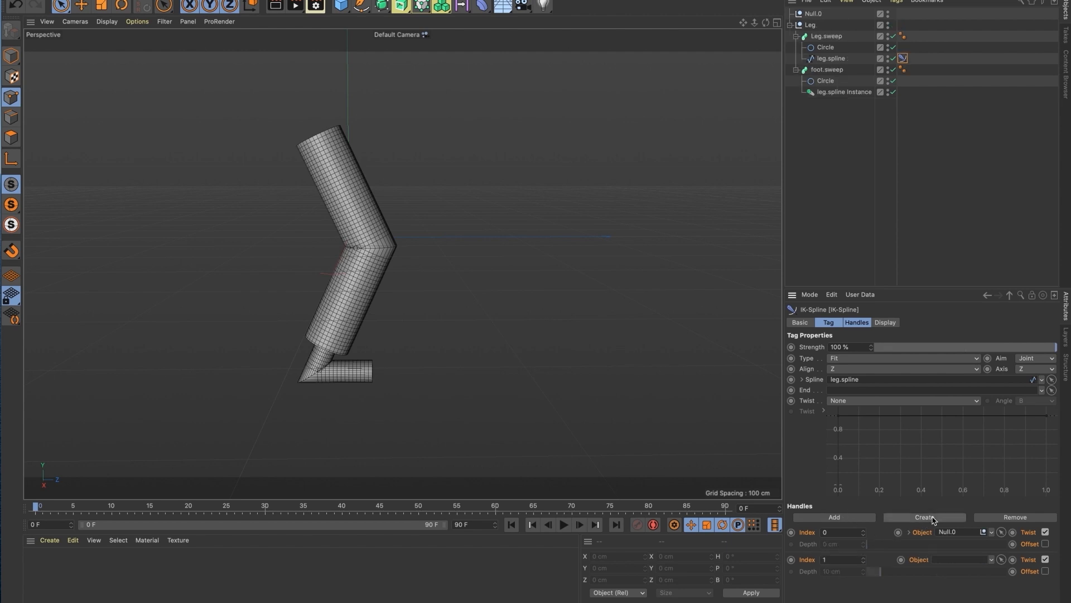
click(849, 518)
click(927, 518)
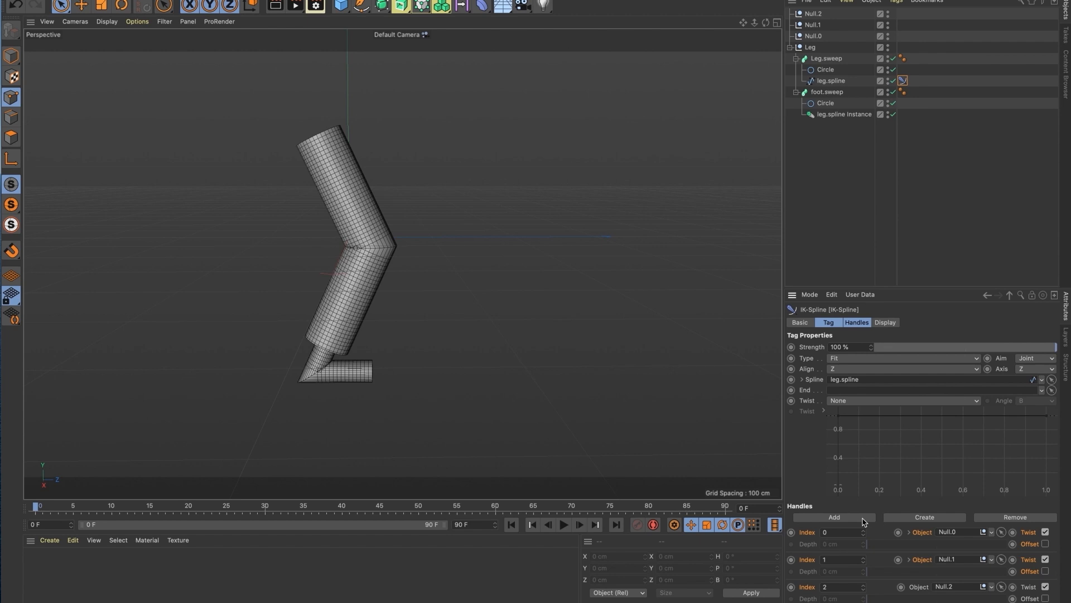
Step: Create a null for the fourth IK-Spline handle and check where each of the four nulls sits on the leg
click(908, 519)
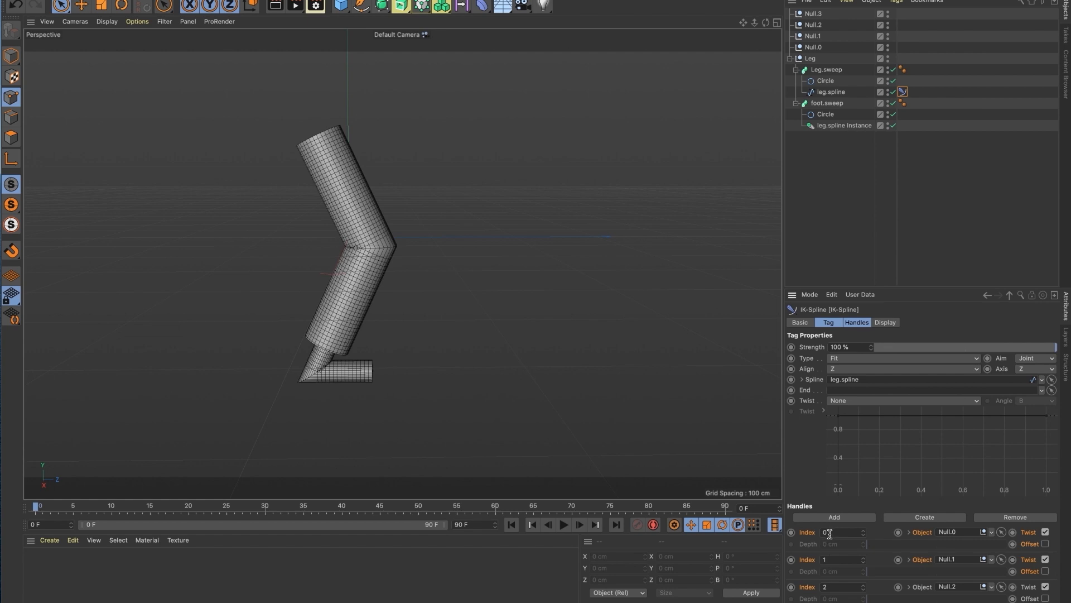
click(830, 32)
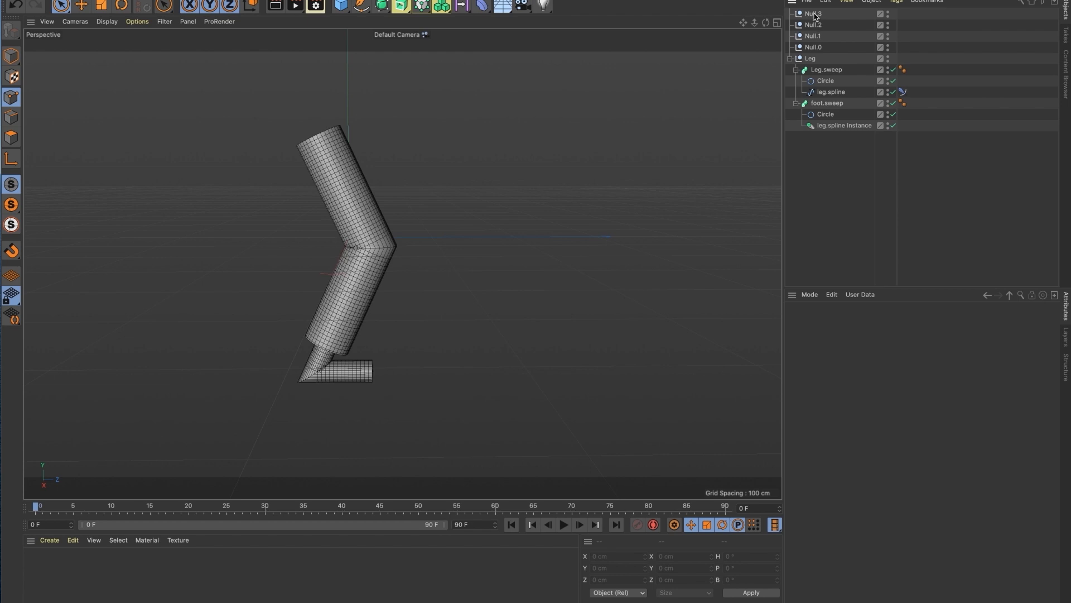
click(816, 48)
click(815, 36)
double_click(815, 24)
click(814, 16)
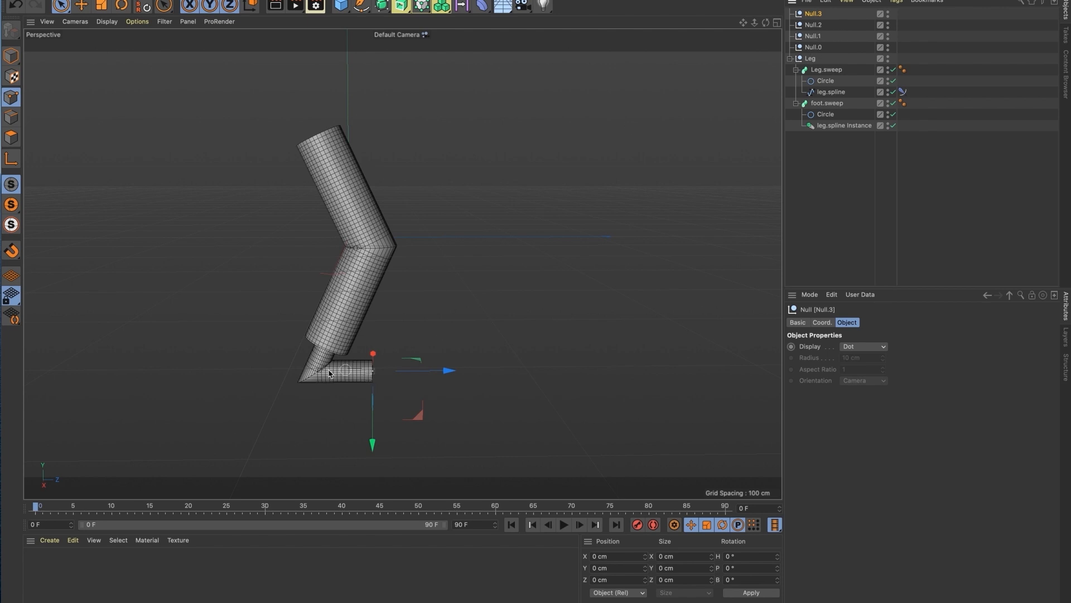
click(827, 61)
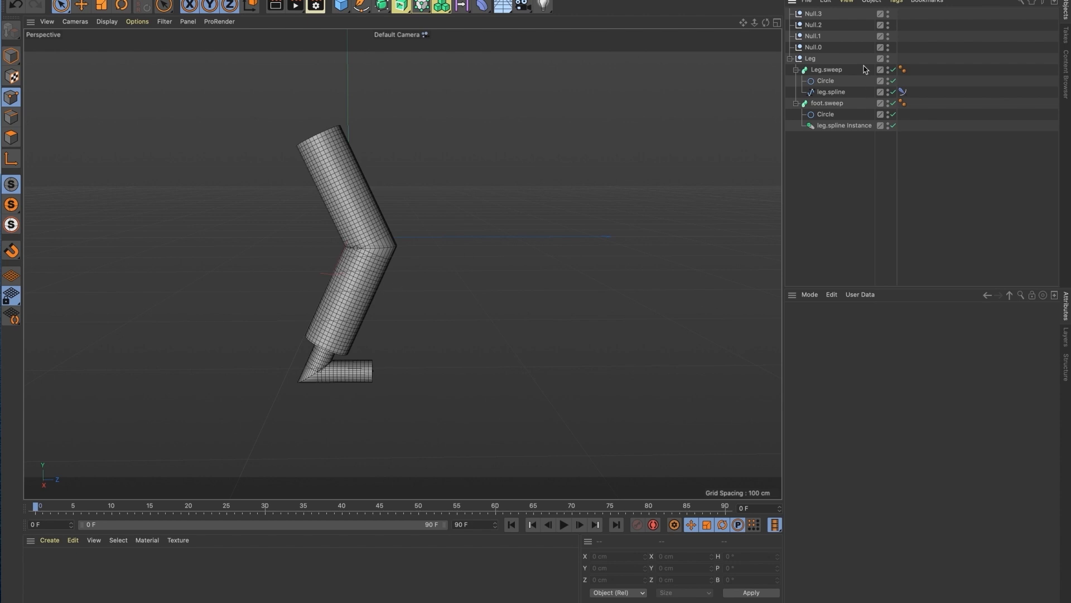
Step: Rename Null.0 to Hip and Null.1 to knee
click(815, 48)
double_click(818, 48)
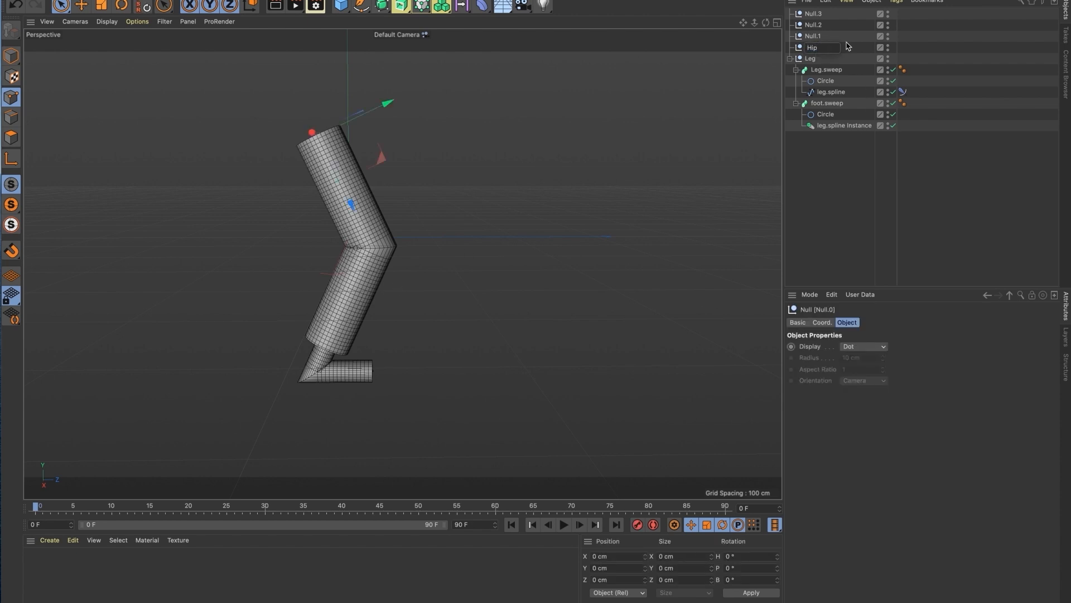
key(Return)
double_click(823, 37)
text(Knee)
key(Return)
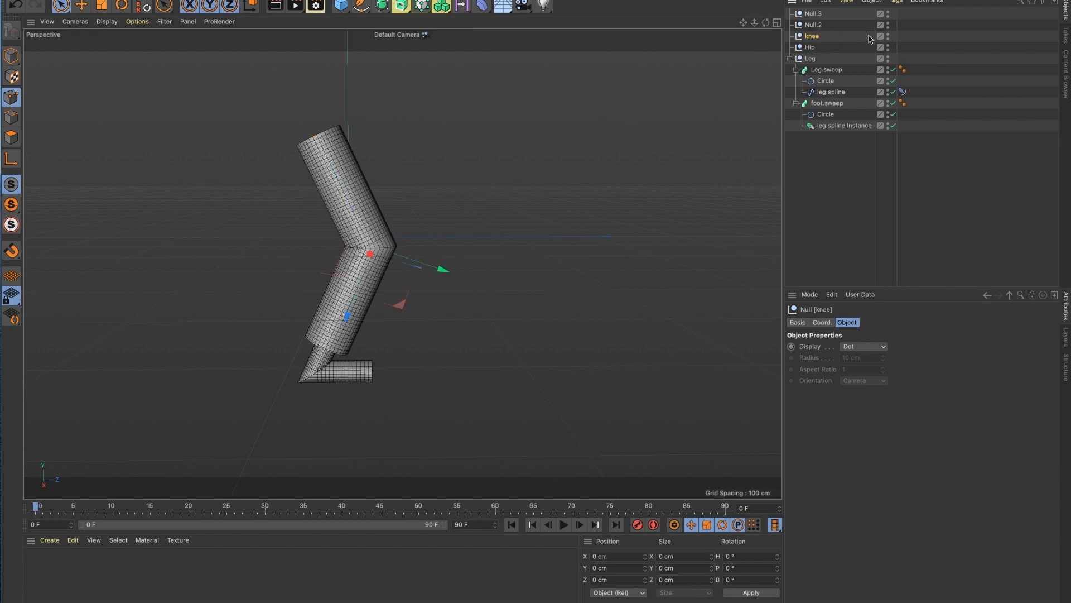
Step: Rename Null.2 to ankle and Null.3 to toe
double_click(816, 26)
text(an)
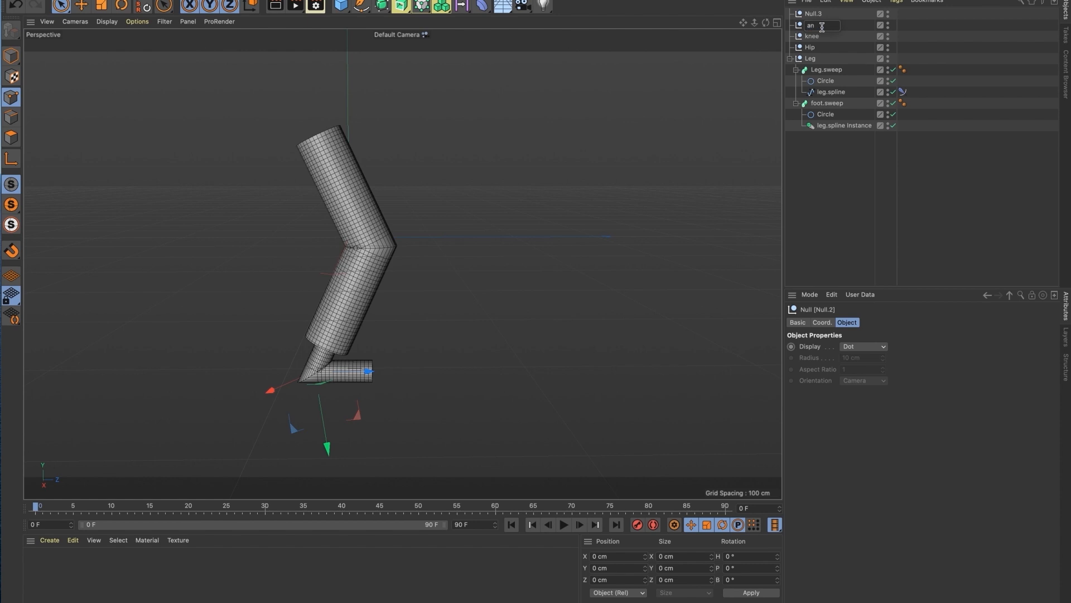
text(kle)
double_click(824, 16)
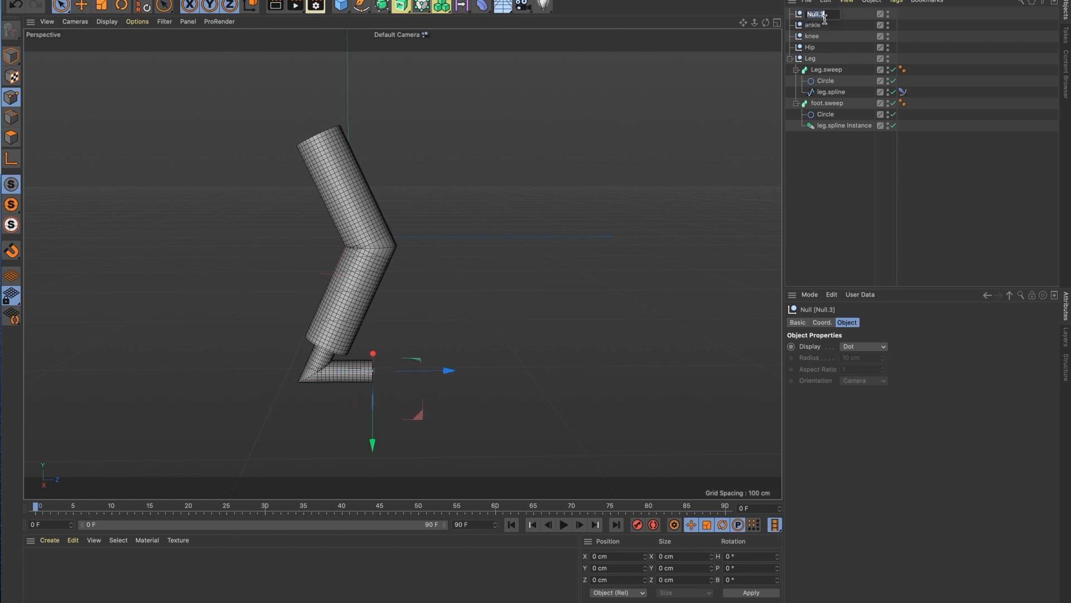
text(toe)
key(Return)
click(832, 164)
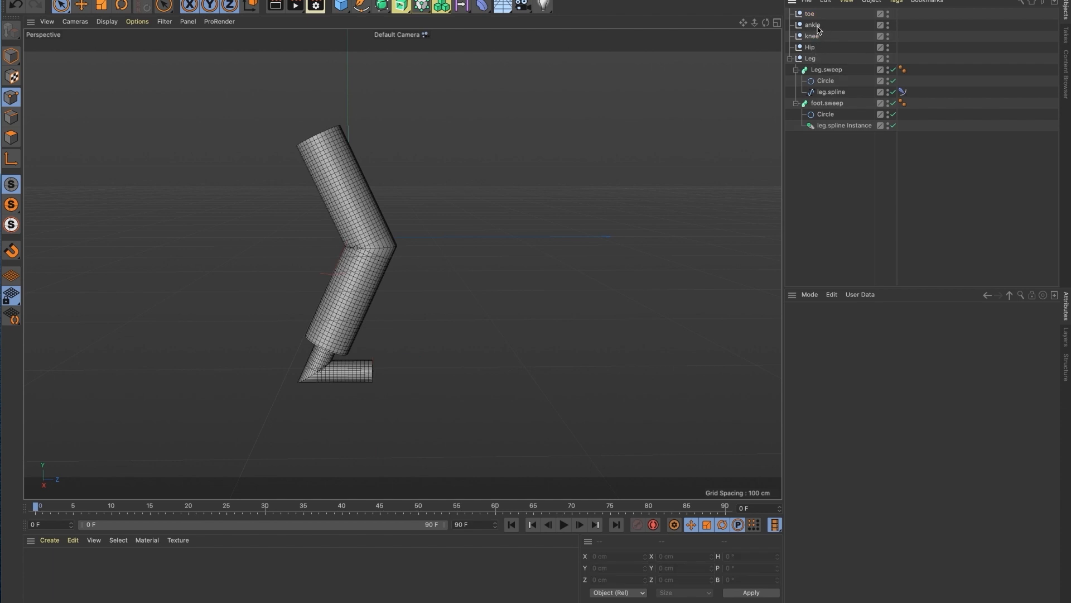
Step: Try to move the knee null to test whether it bends the leg
drag(816, 35, 813, 37)
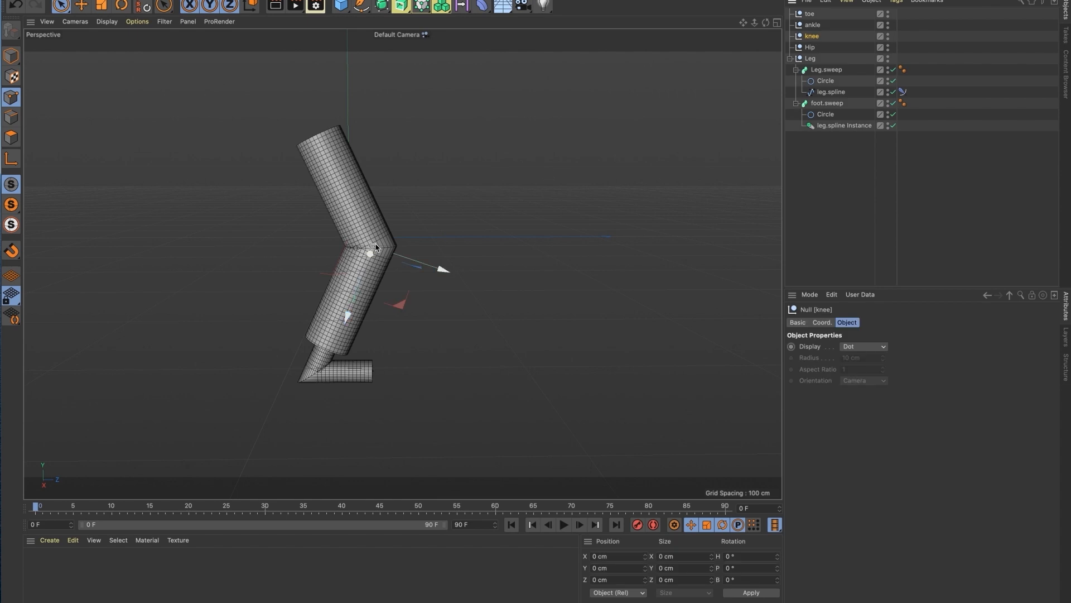
key(e)
mouse_move(403, 307)
mouse_down()
mouse_move(426, 294)
mouse_move(415, 303)
mouse_up()
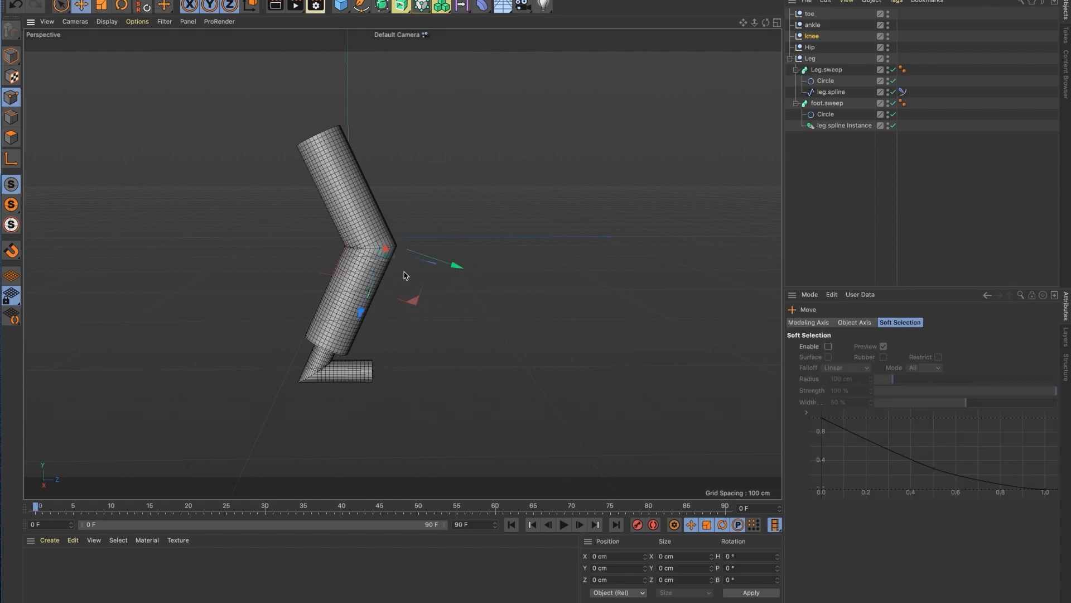
Step: Assign the toe null as the End object of leg.spline's IK-Spline tag
click(903, 92)
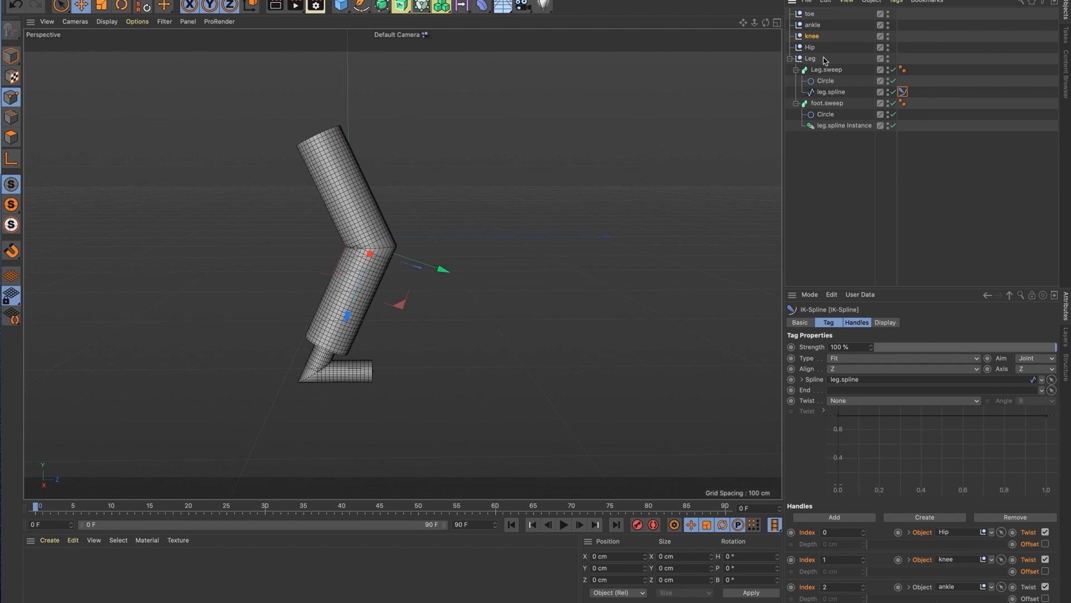
click(830, 27)
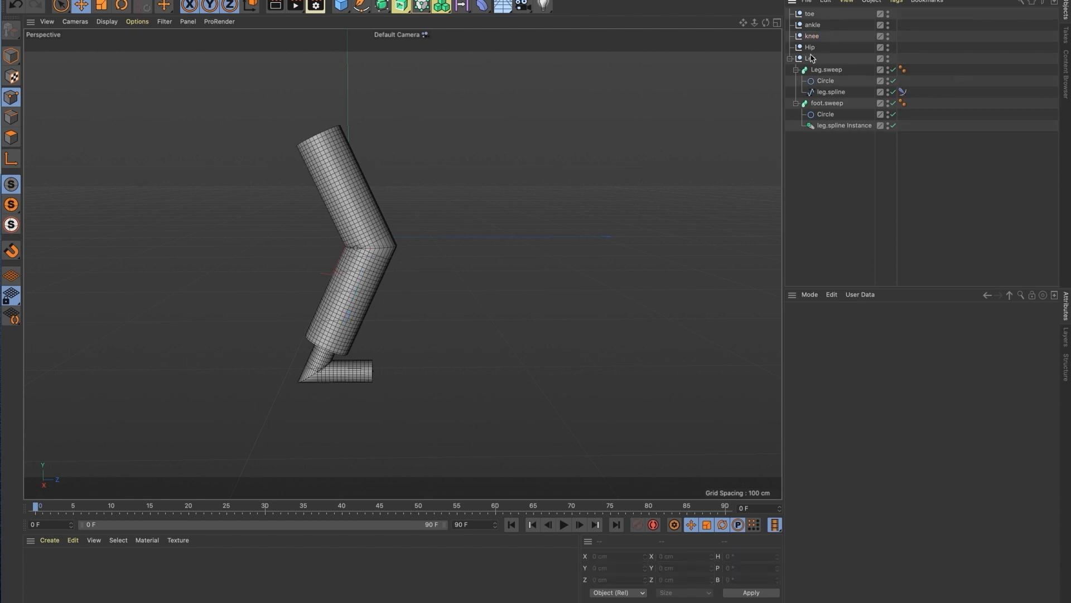
click(904, 93)
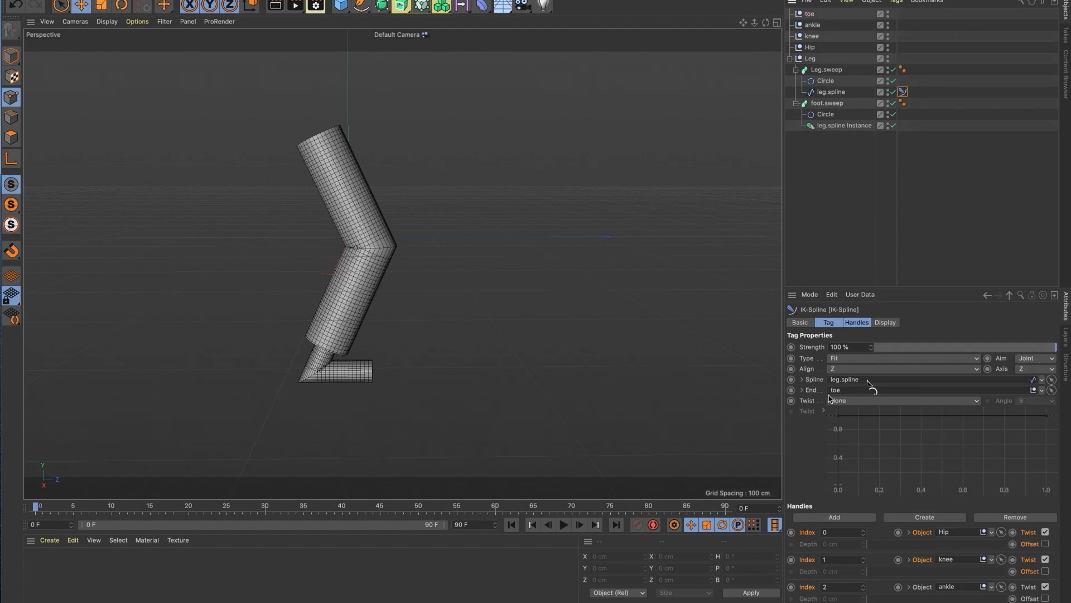
Step: Move the knee, ankle and toe nulls slightly to test how they bend the leg and foot
click(812, 37)
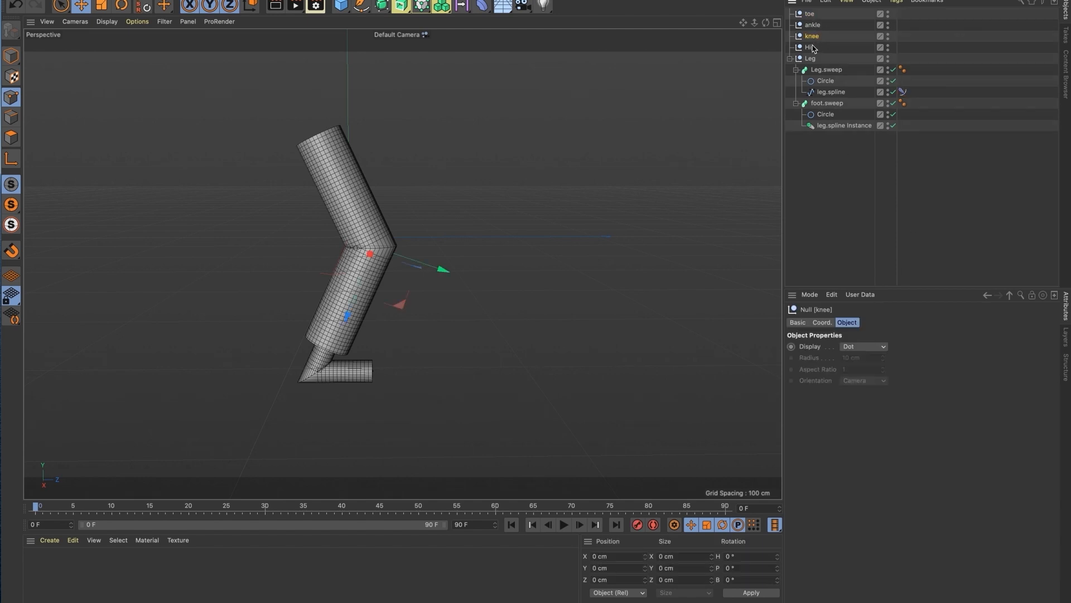
drag(399, 303, 397, 308)
click(812, 25)
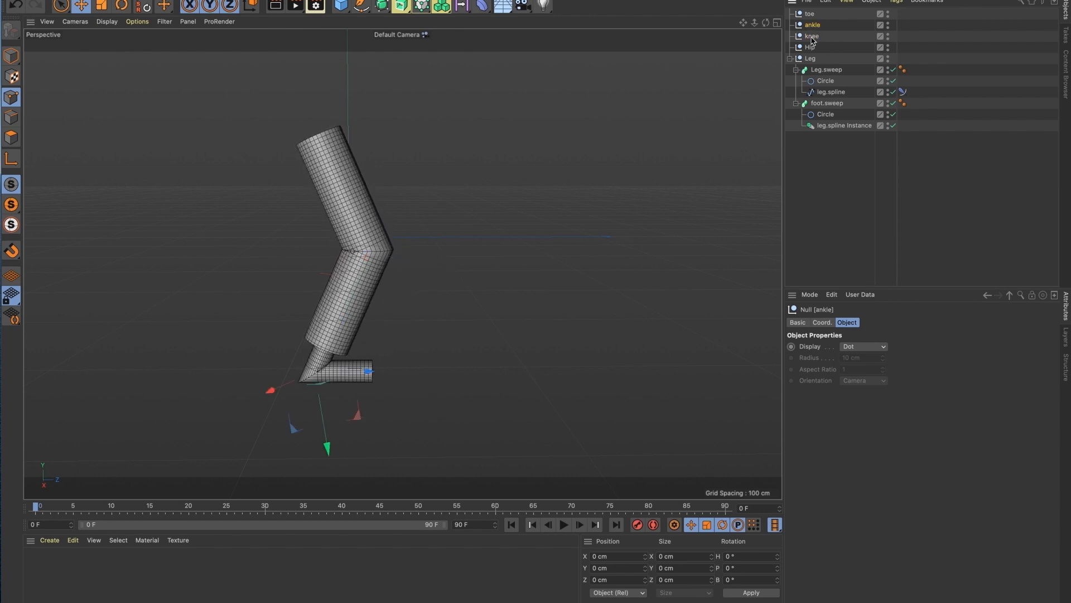
drag(343, 406, 338, 407)
click(810, 14)
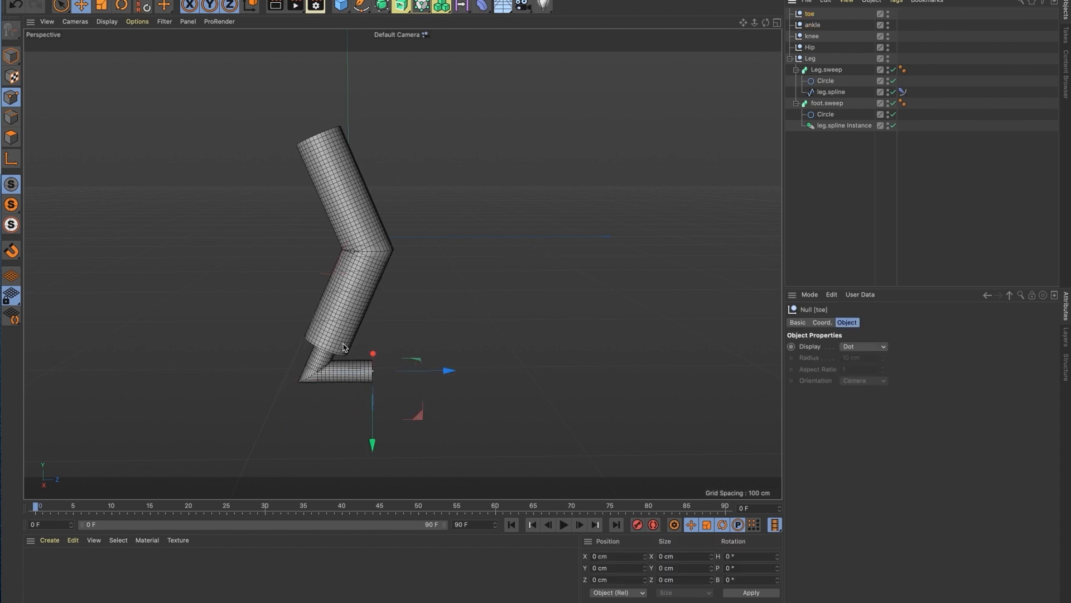
drag(342, 371, 313, 383)
Step: Set the ankle null's heading, pitch and bank rotation to 0°
click(818, 26)
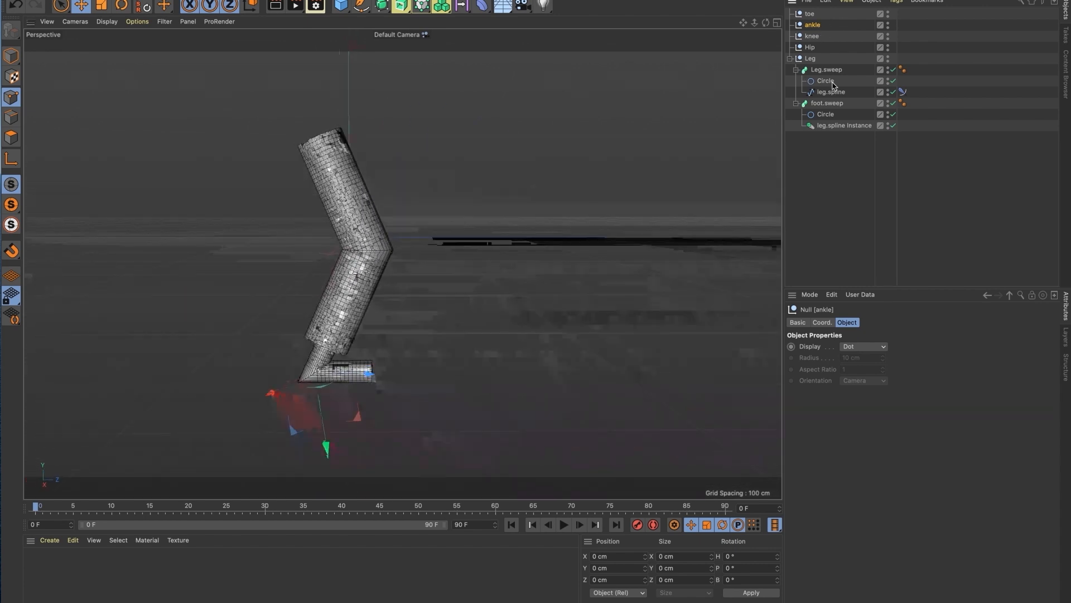
click(830, 322)
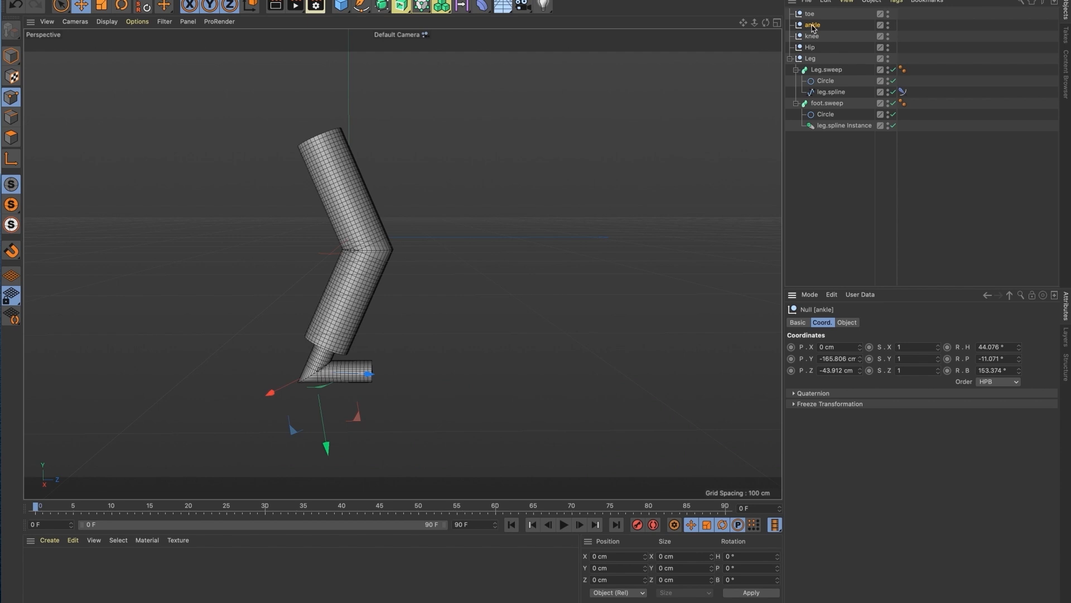
click(1002, 346)
text(0)
key(Tab)
text(0)
key(Tab)
text(0)
key(Return)
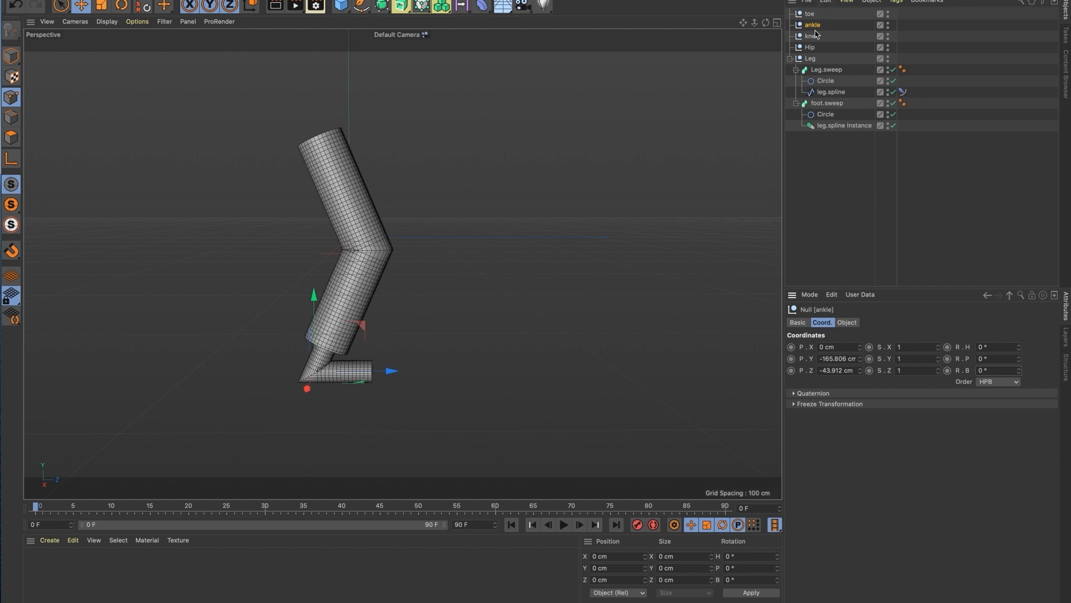
Step: Set the toe null's pitch and bank rotation to 0°
click(811, 14)
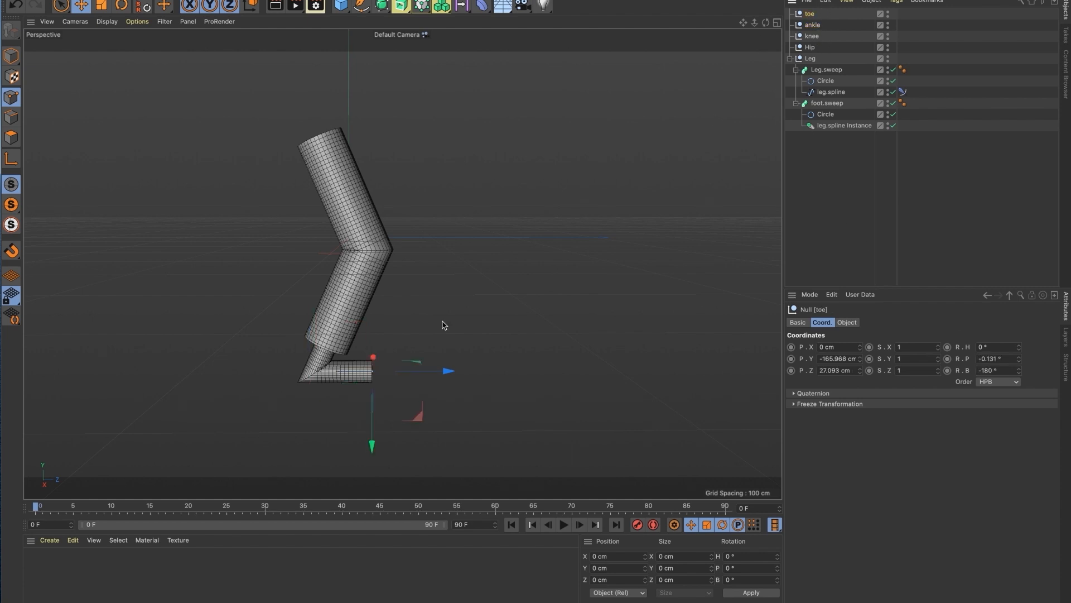
click(998, 359)
text(0)
key(Tab)
text(0)
key(Return)
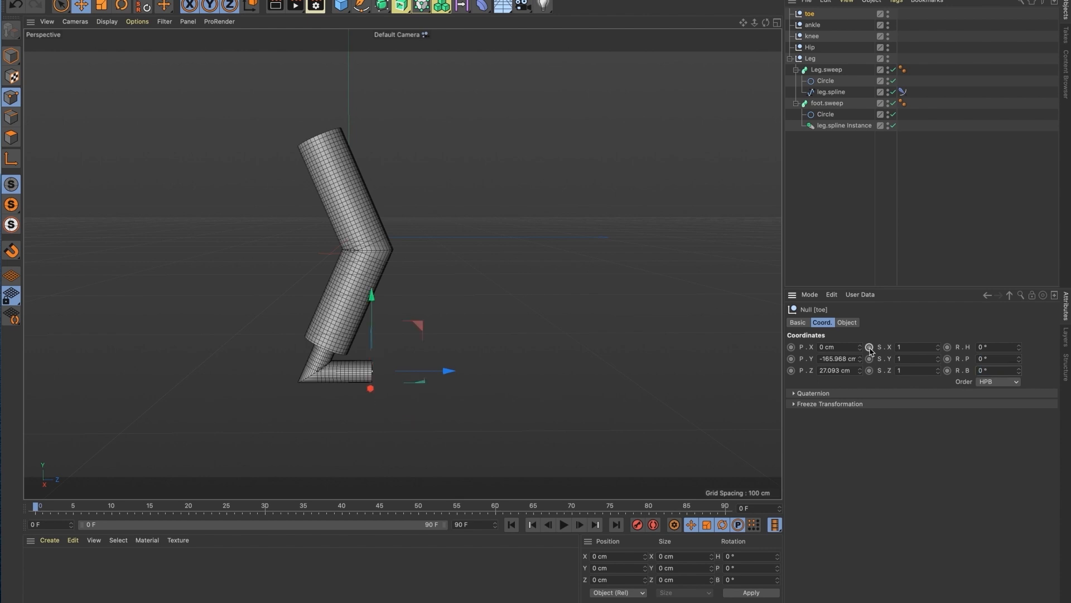
Step: Set the knee null's pitch rotation to about 22.656° so its axis follows the thigh
click(813, 25)
click(812, 36)
click(813, 25)
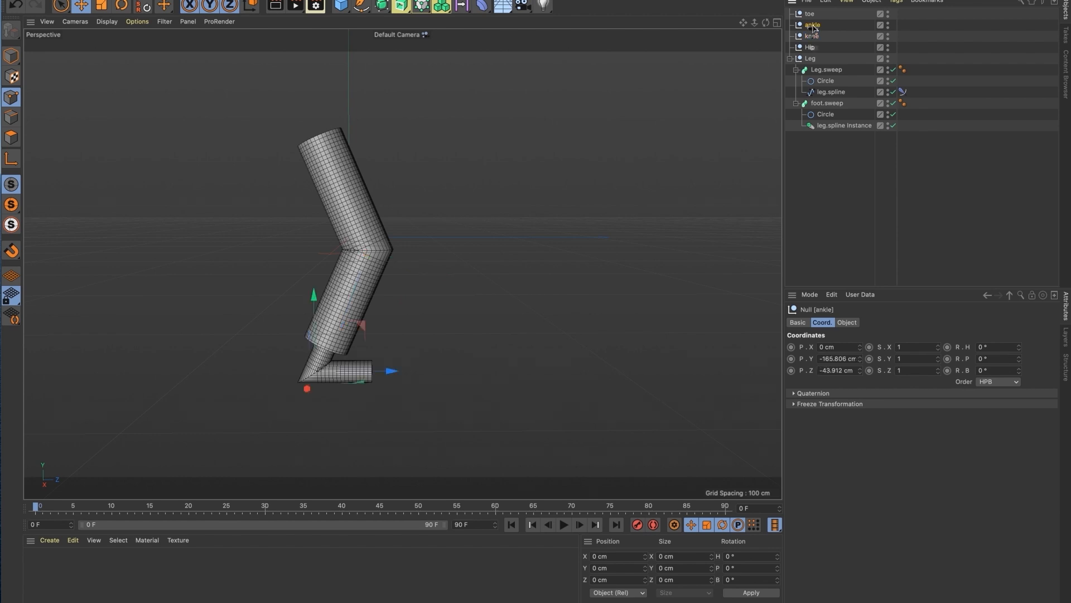
click(813, 36)
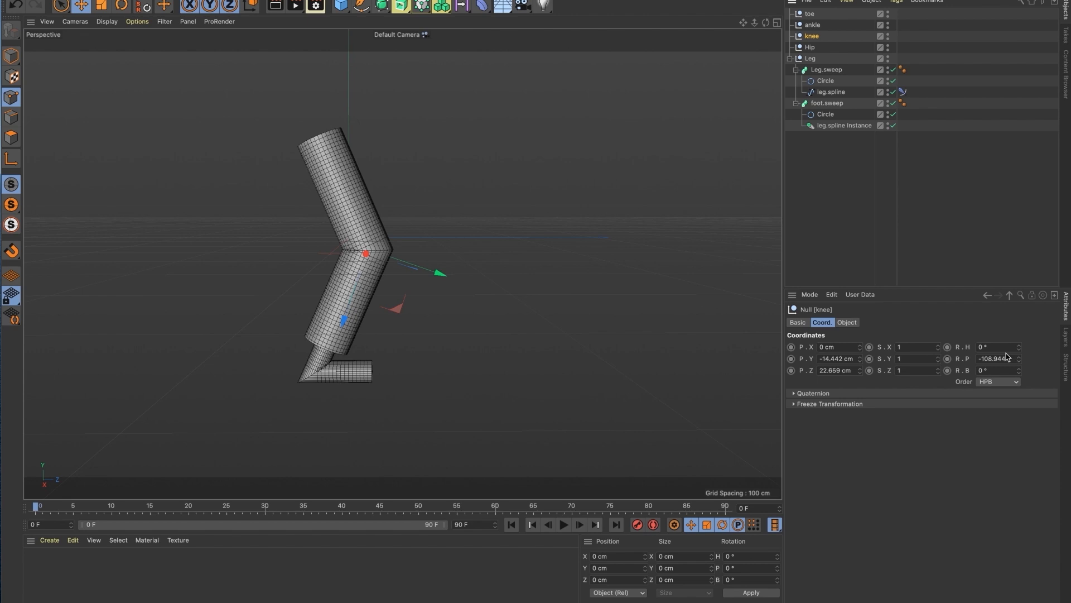
mouse_move(1021, 362)
mouse_down()
mouse_move(1021, 331)
mouse_move(1019, 359)
mouse_up()
alt+drag(366, 231, 399, 253)
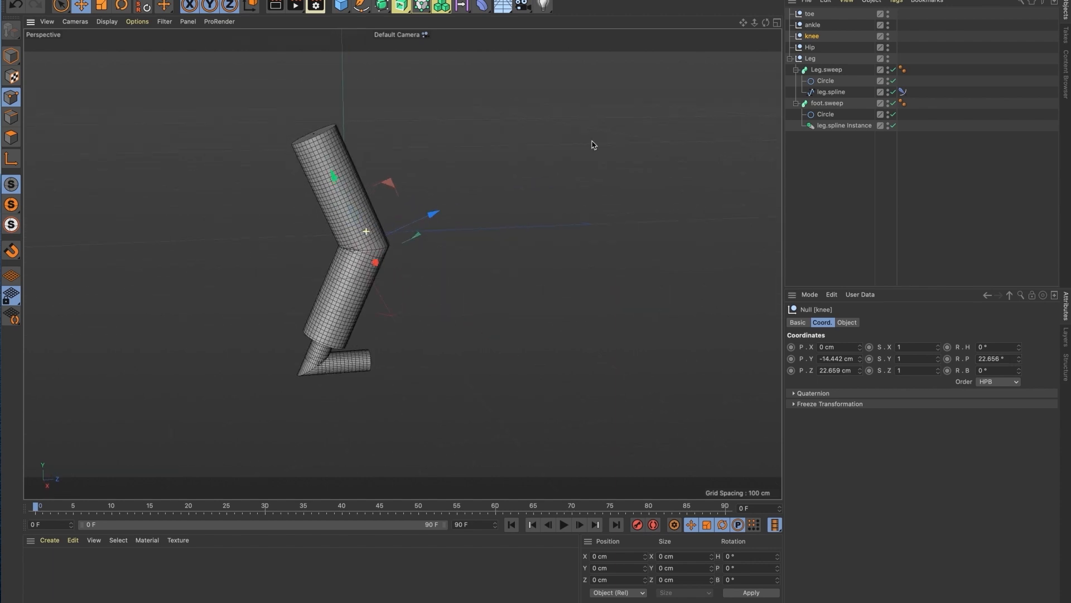
Step: Set the Hip null's pitch rotation to about 24.181° so its axis follows the thigh
click(811, 47)
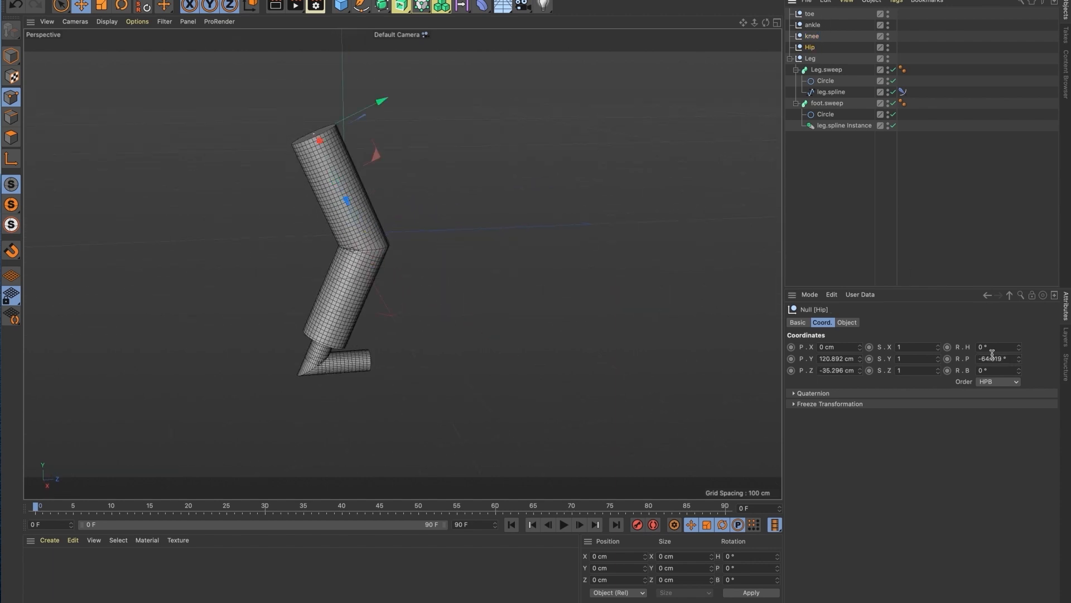
drag(1019, 360, 1009, 331)
alt+drag(329, 173, 384, 177)
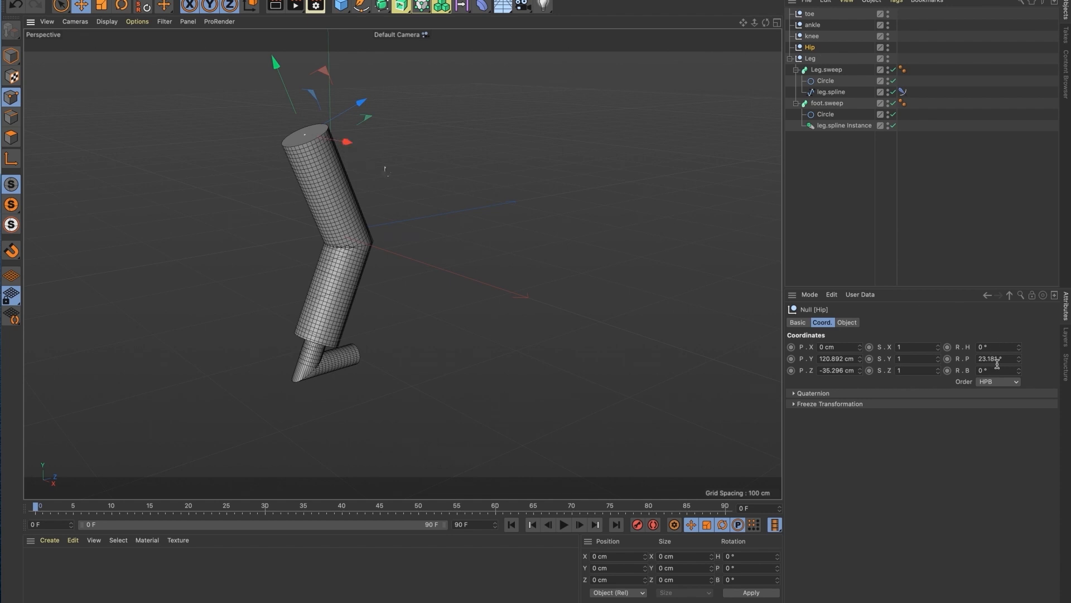
drag(1020, 362, 1019, 355)
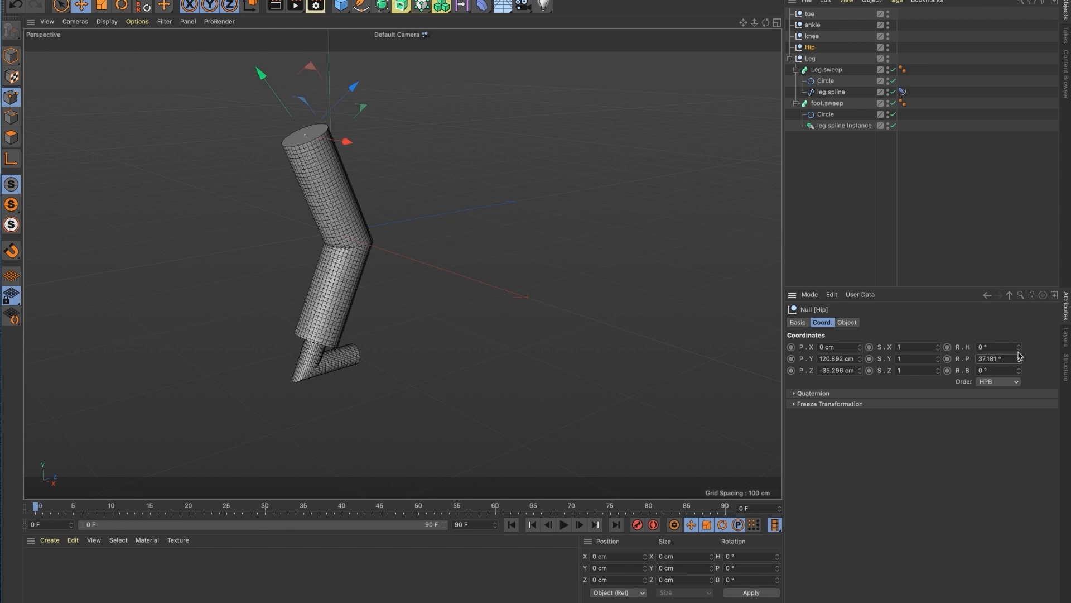
key(ctrl+z)
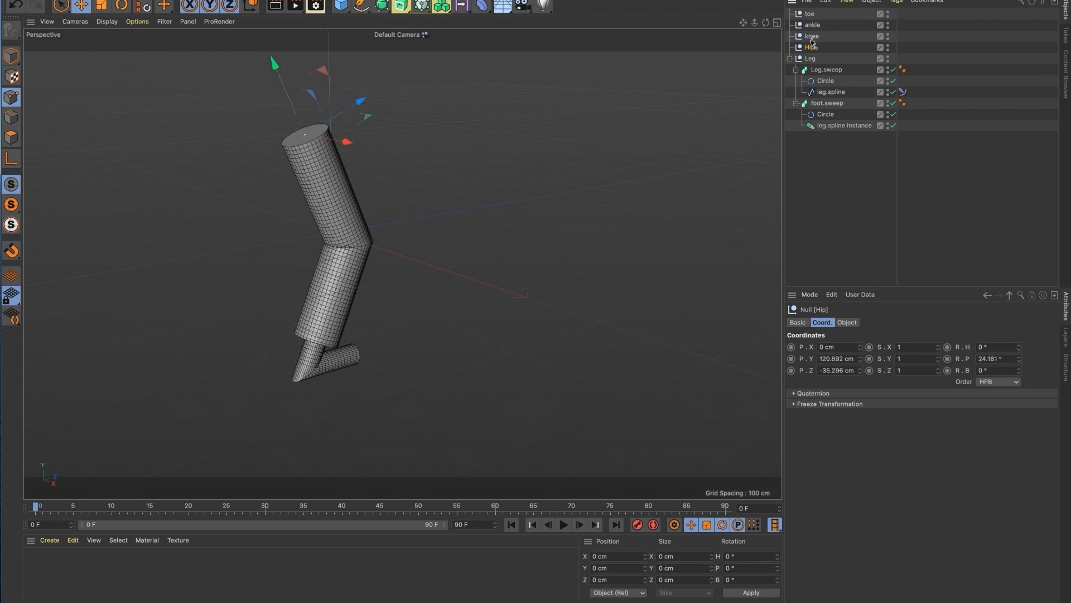
Step: Check the axis orientation of the knee, ankle and toe nulls
click(813, 37)
click(814, 25)
click(810, 15)
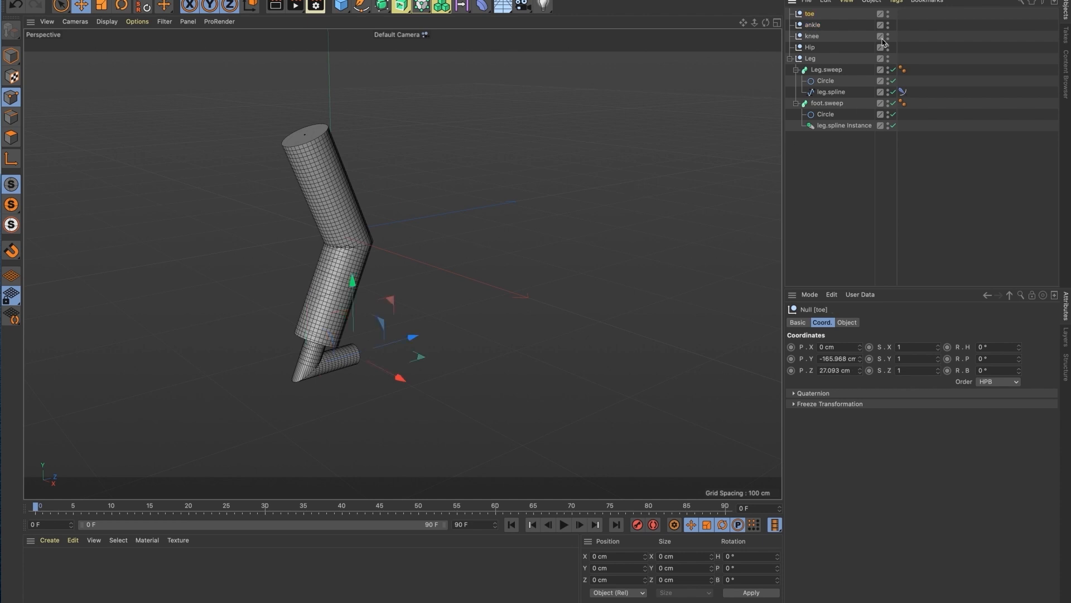
alt+drag(353, 255, 294, 245)
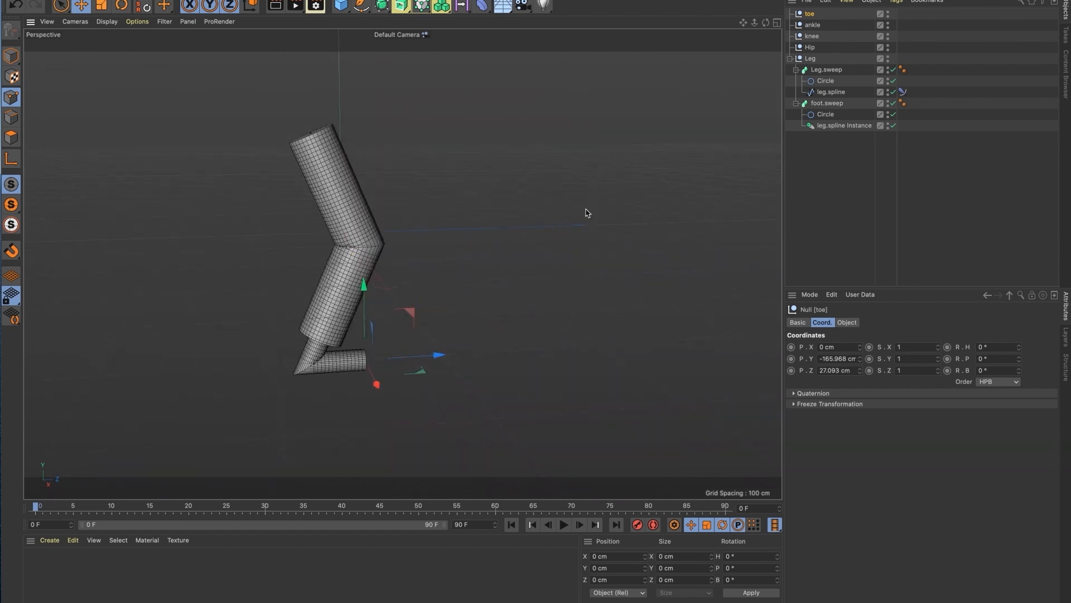
Step: Reorder and nest the nulls into a chain with Hip as parent of knee, knee of ankle, and ankle of toe
click(812, 48)
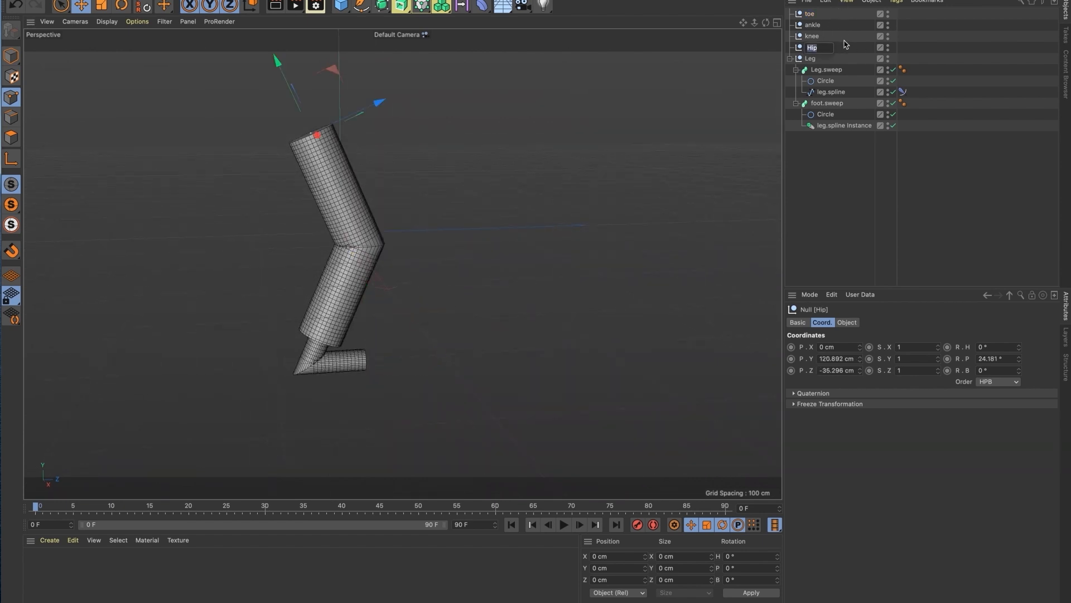
click(828, 47)
drag(828, 39, 819, 49)
drag(807, 13, 829, 50)
click(828, 49)
click(811, 15)
click(849, 36)
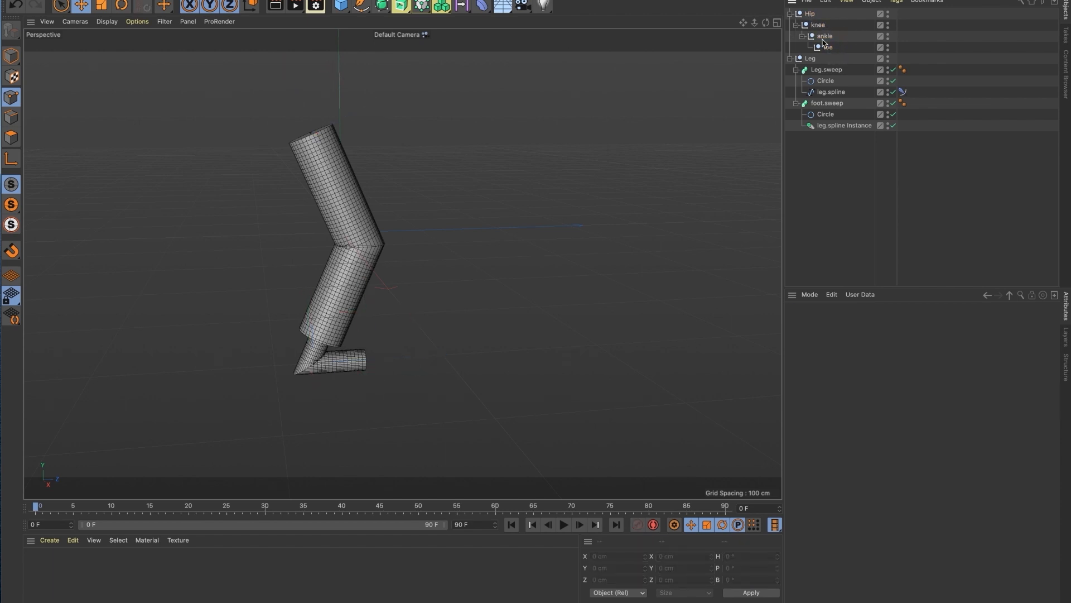
Step: Try rotating the Hip, knee and ankle nulls in turn to test how the leg bends, reverting each rotation
click(811, 16)
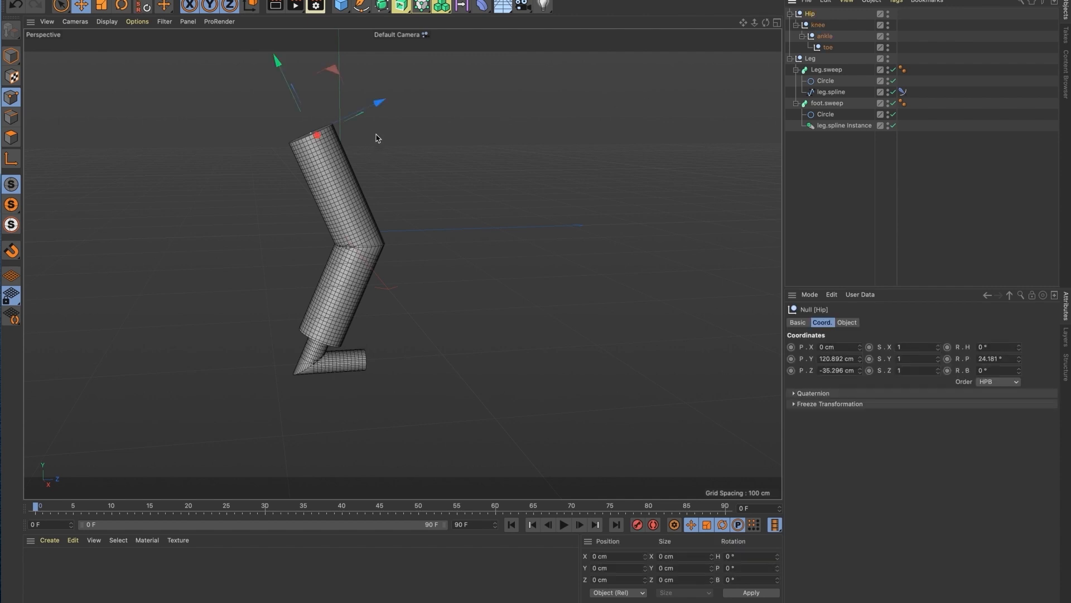
key(r)
mouse_move(348, 110)
mouse_down()
mouse_move(350, 150)
mouse_move(347, 107)
mouse_up()
key(super+z)
click(818, 24)
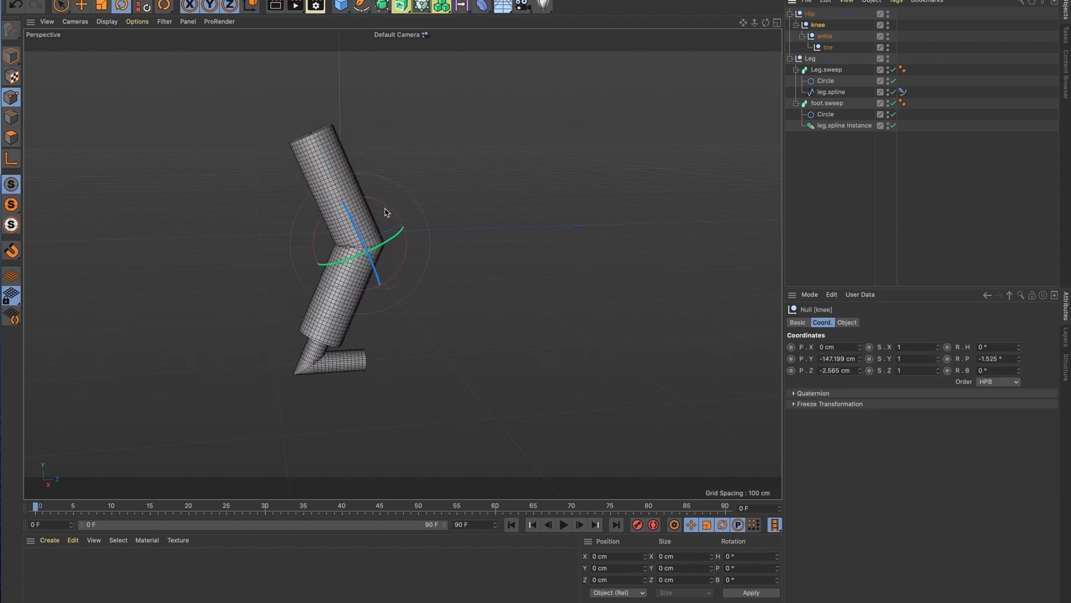
drag(389, 208, 391, 234)
click(826, 36)
drag(361, 339, 339, 297)
click(889, 63)
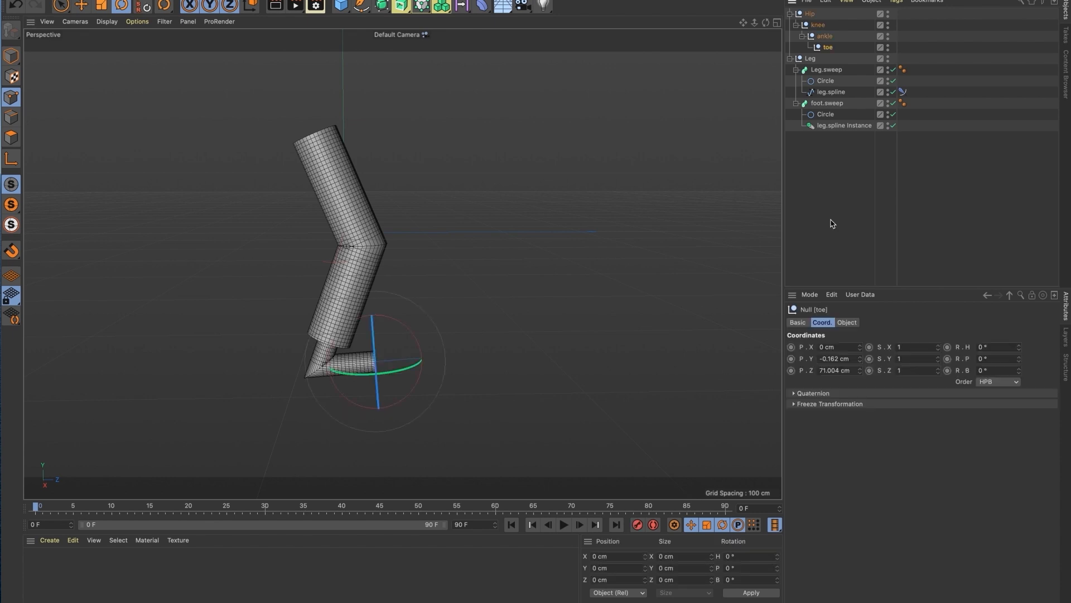
Step: Add a cube and nest it under the toe null
click(832, 222)
click(341, 6)
drag(833, 12, 831, 58)
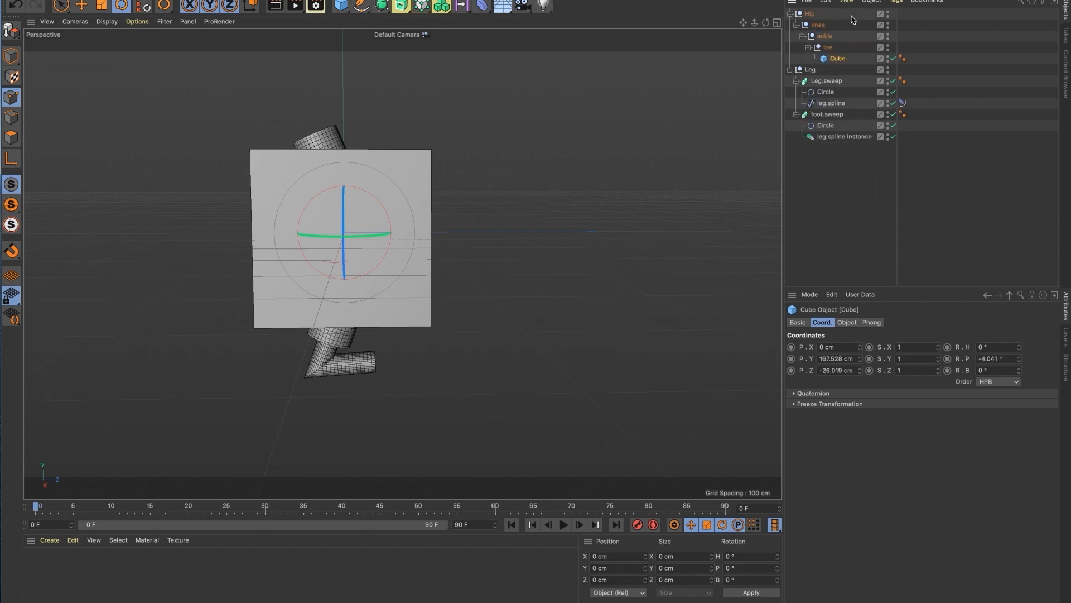
Step: Zero the cube's Y and Z position and its pitch rotation so it aligns with the toe null
click(844, 360)
text(0)
key(Tab)
text(0)
key(Tab)
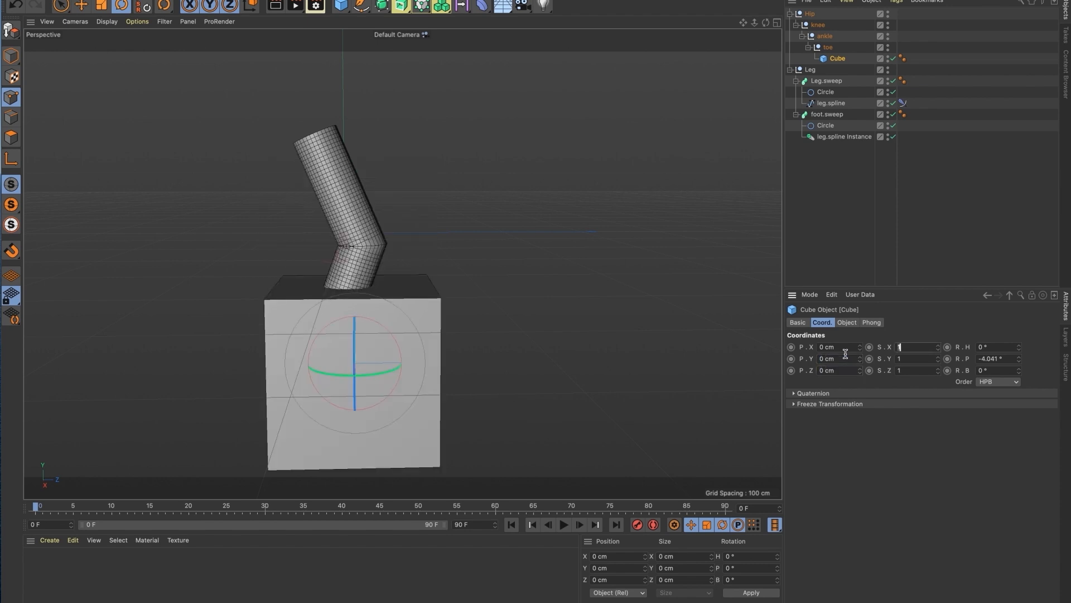
key(Tab)
key(Tab)
key(Tab)
key(Tab)
text(0)
key(Return)
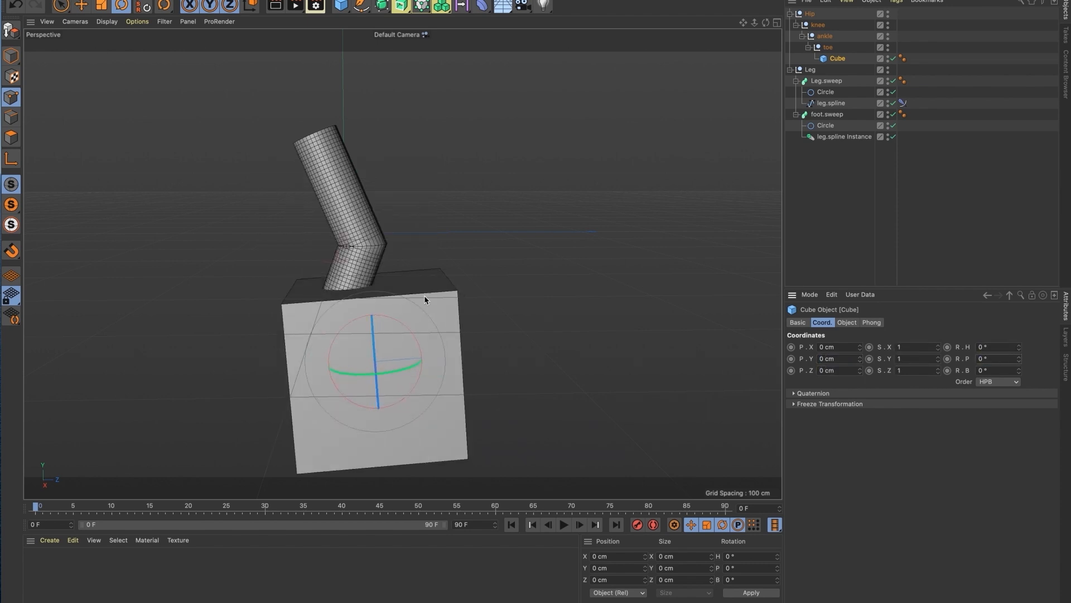
Step: Scale the cube uniformly down to about 18% of its size at the tip of the foot
key(t)
drag(536, 324, 325, 435)
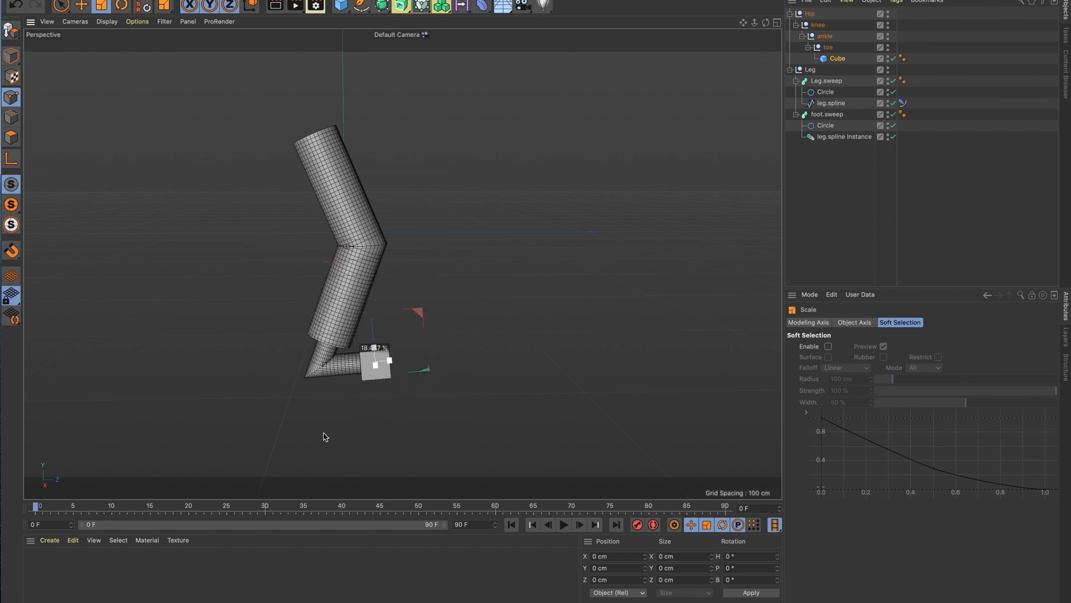
click(849, 150)
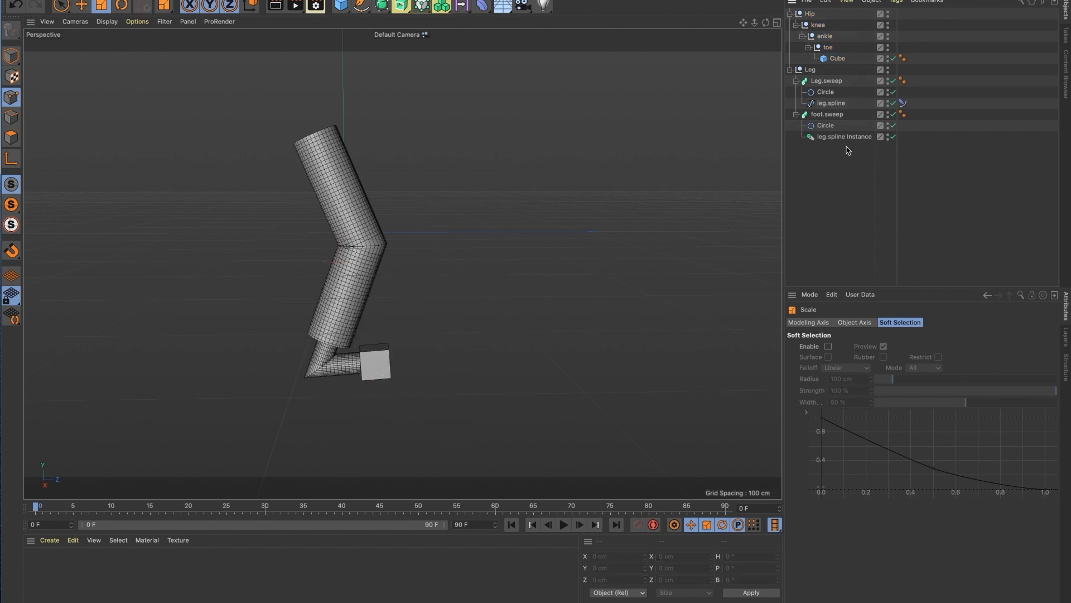
Step: Test-rotate the ankle null with the cube attached, then delete the cube
click(825, 36)
key(r)
drag(335, 384, 356, 339)
click(851, 63)
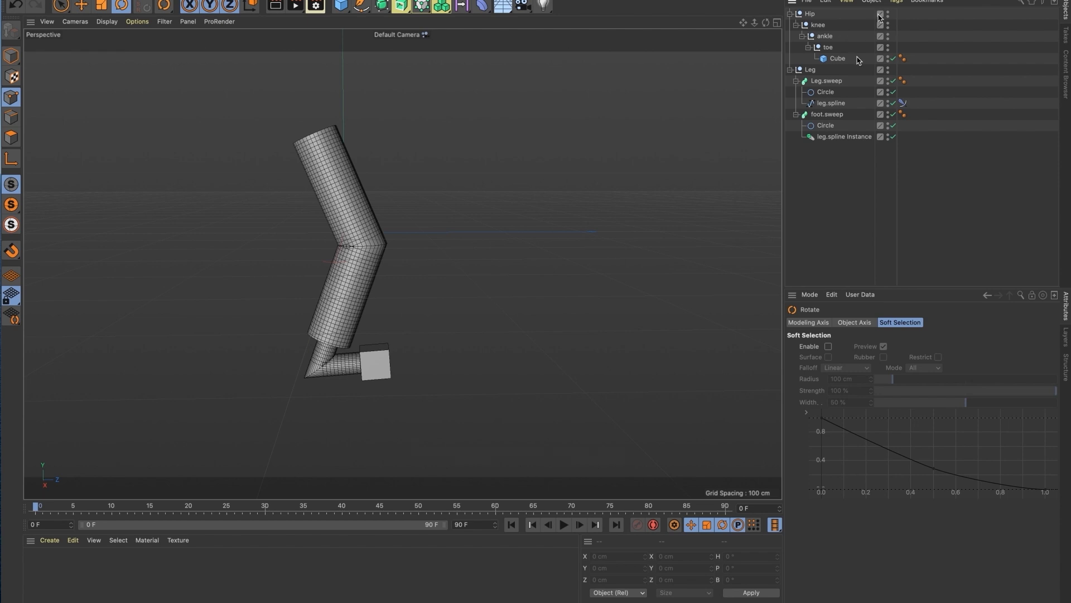
click(846, 59)
key(Delete)
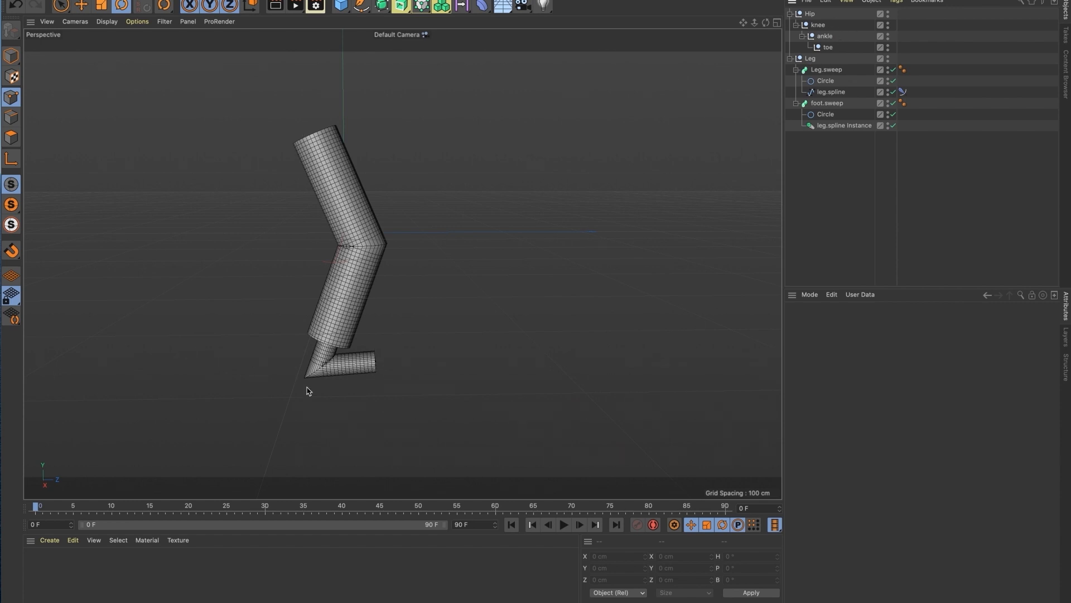
Step: Display the Hip, knee, ankle and toe nulls as circles with a 45 cm radius
middle_click(817, 14)
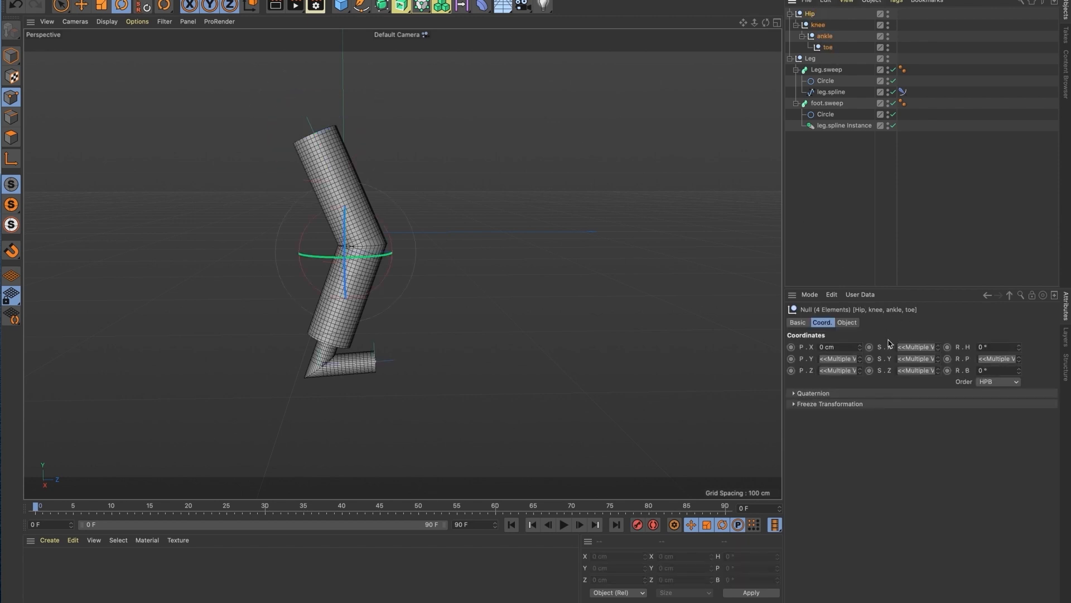
click(847, 324)
click(857, 348)
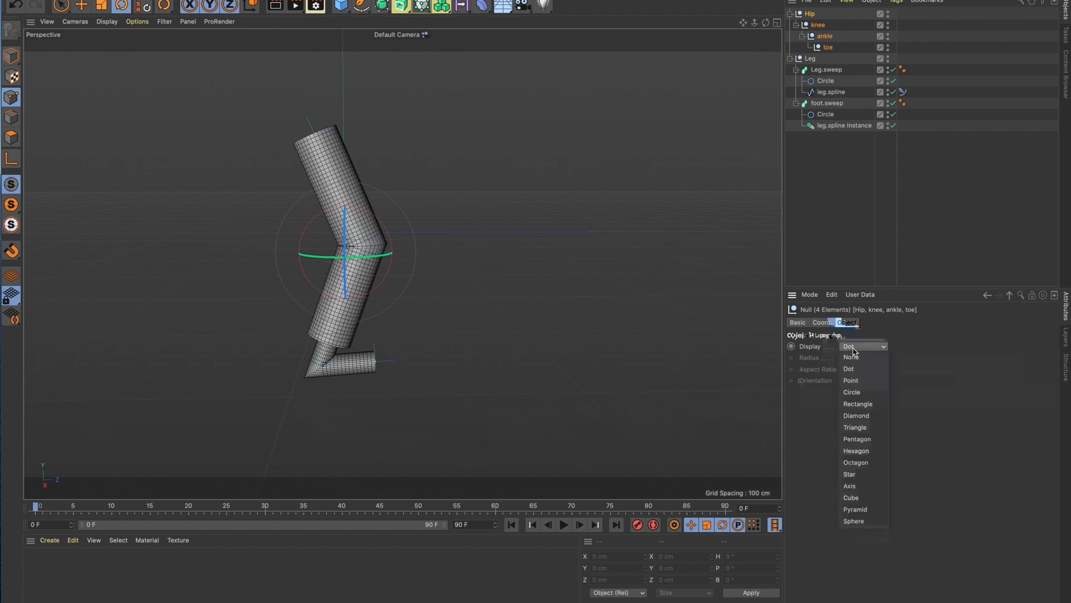
click(864, 393)
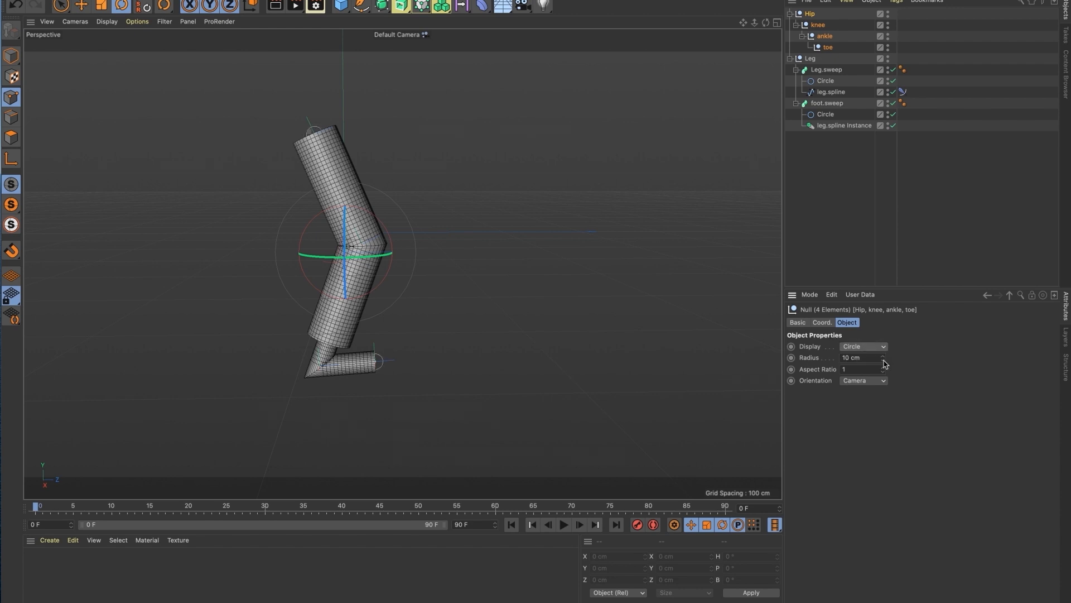
mouse_move(885, 363)
mouse_down()
mouse_move(892, 346)
mouse_move(882, 358)
mouse_up()
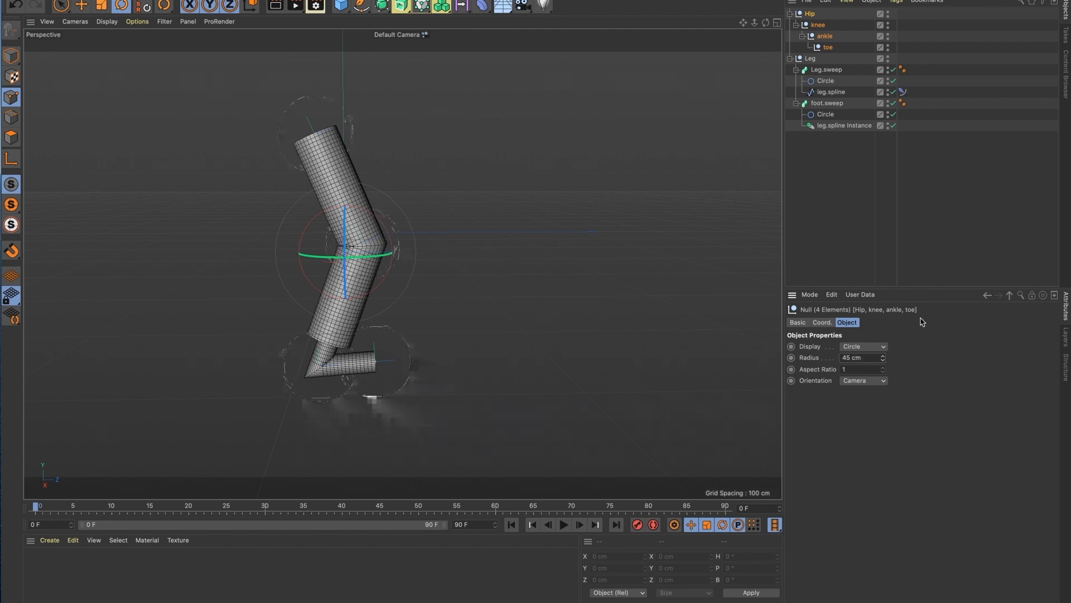
Step: Turn on the display color for all four nulls and set it to magenta, H 295°, S 100%, V 100%
click(798, 322)
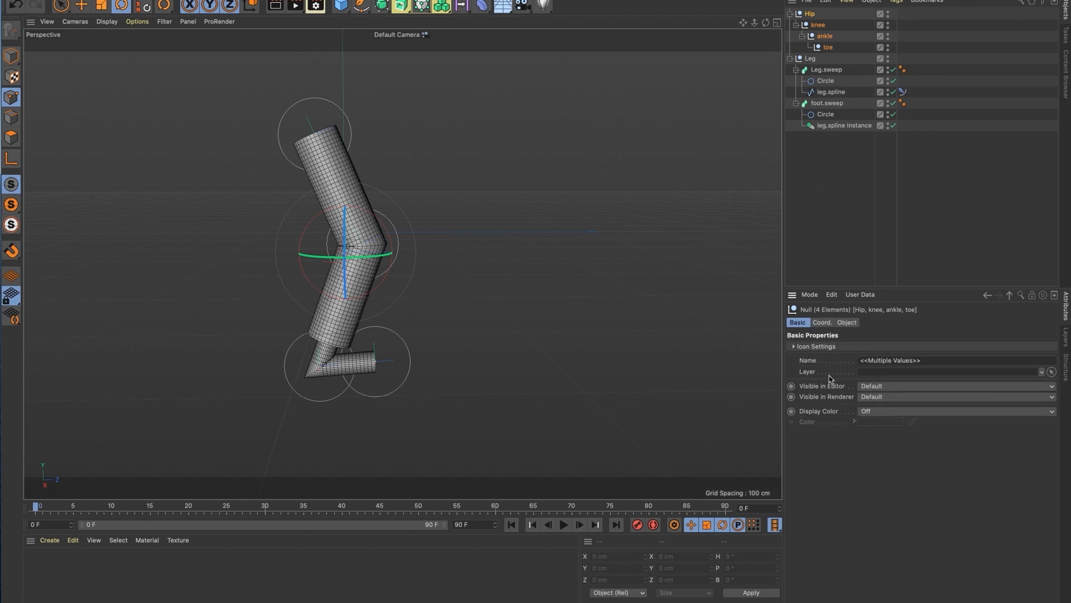
click(869, 416)
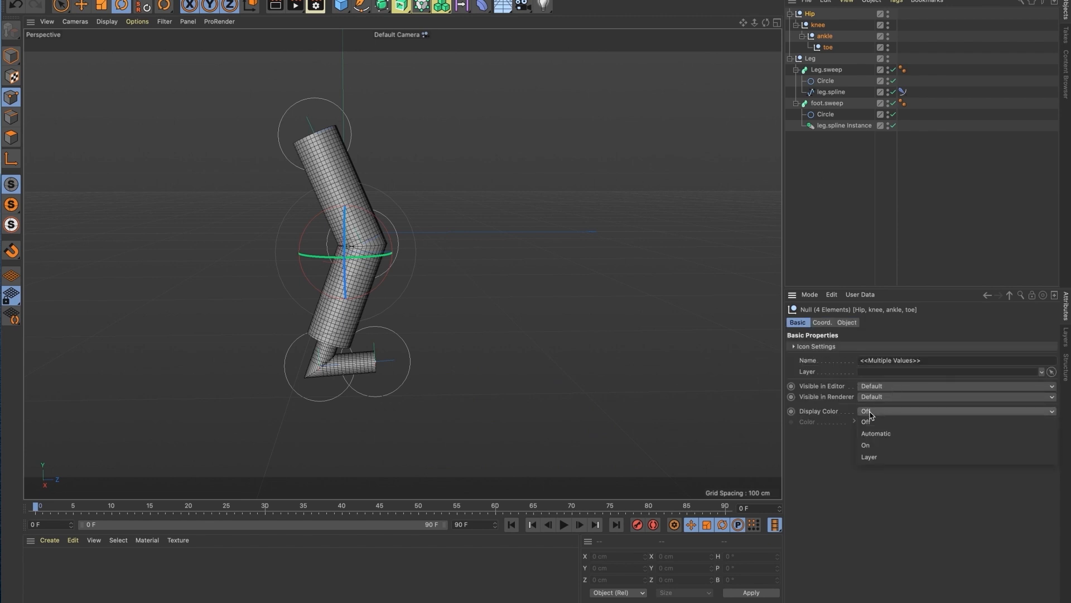
click(880, 445)
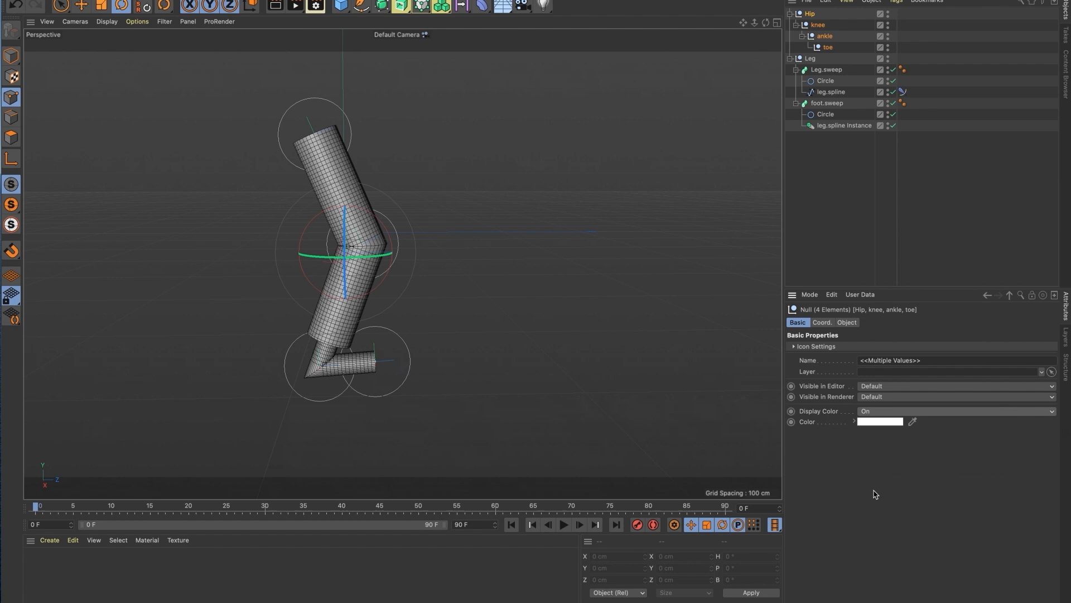
click(873, 421)
drag(949, 422, 1005, 433)
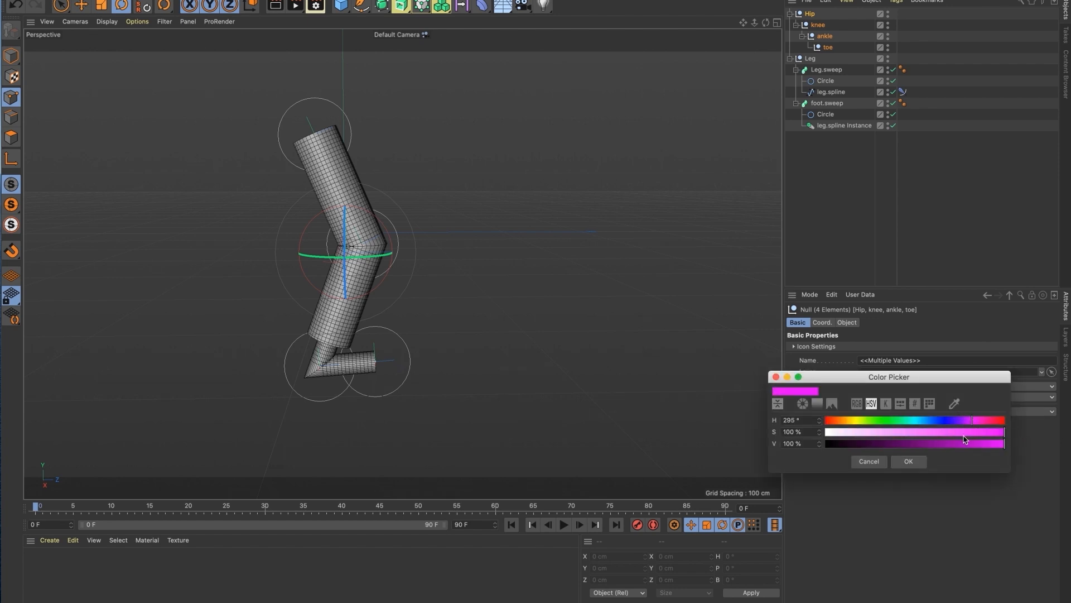
click(907, 461)
click(853, 421)
Step: Set the icon color of the four nulls to Display Color and deselect them
click(813, 347)
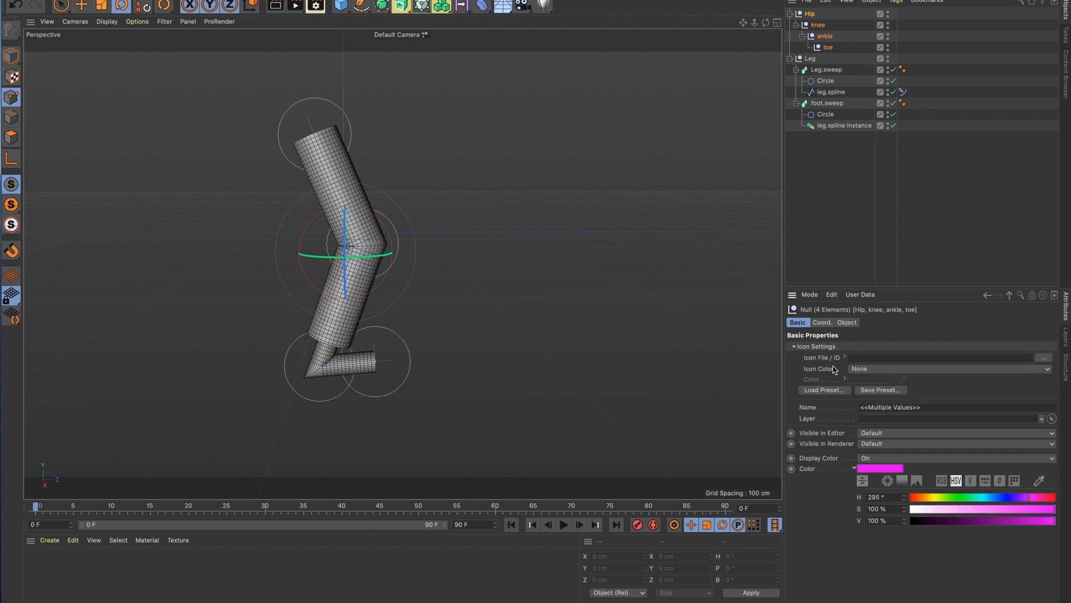
click(874, 369)
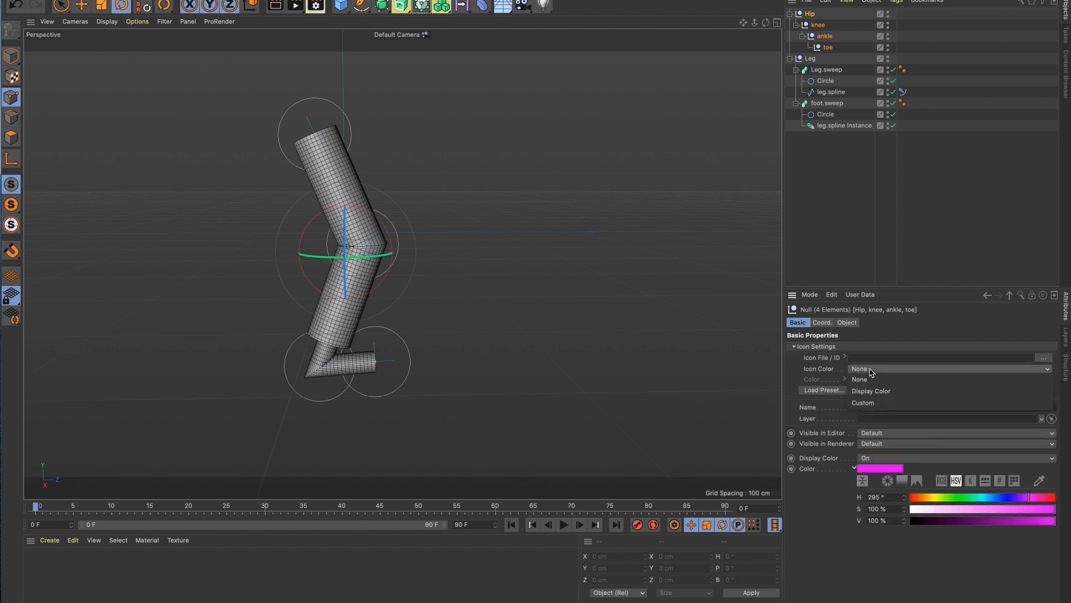
click(881, 391)
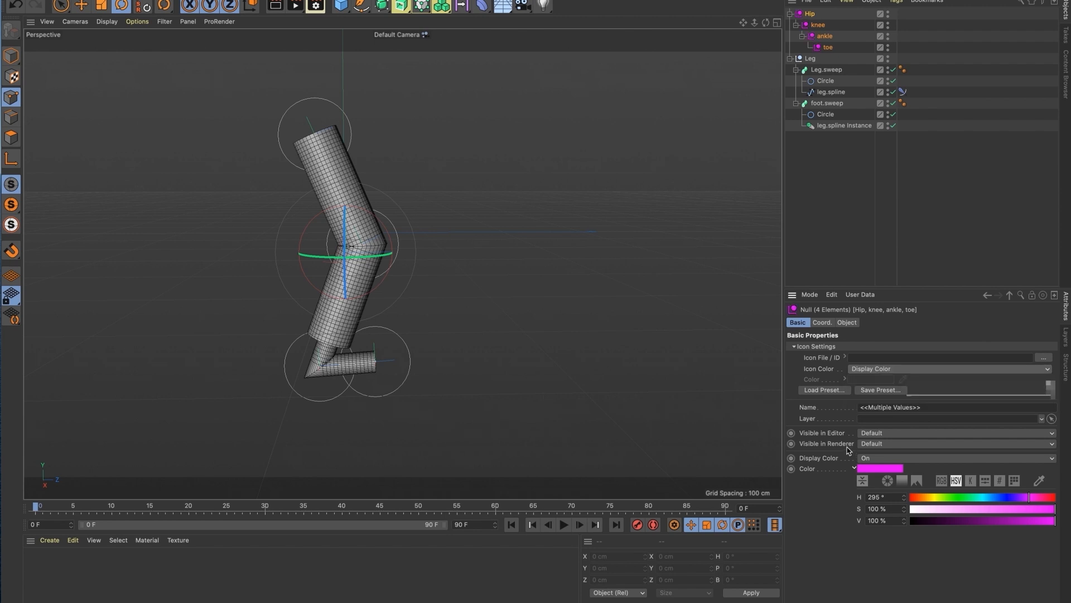
click(461, 238)
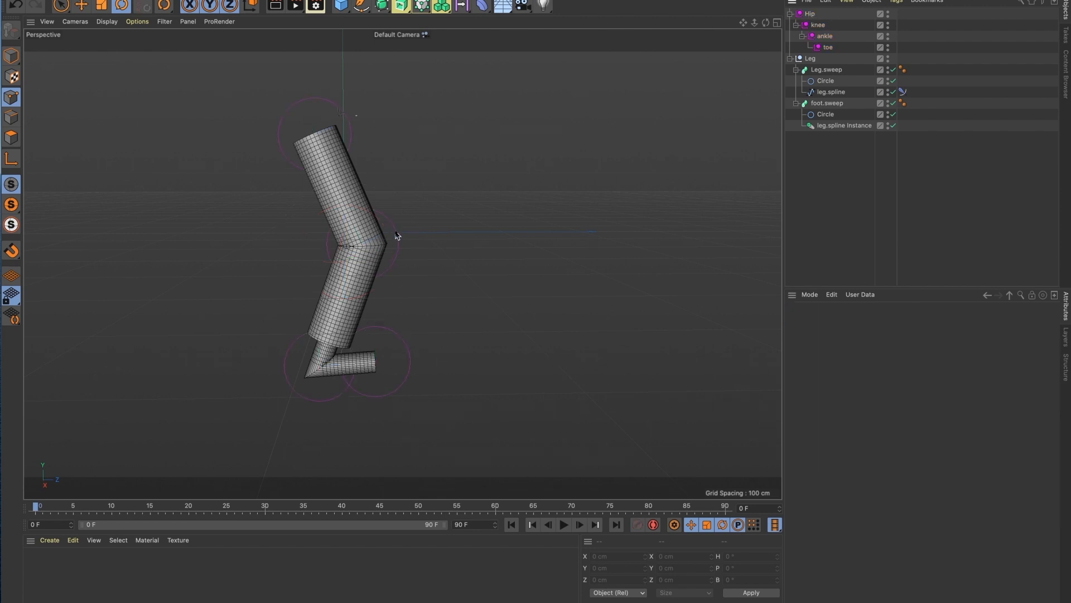
Step: Inspect the knee, ankle and toe controllers one by one, and collapse the Leg group's hierarchy
click(817, 25)
click(825, 36)
click(828, 47)
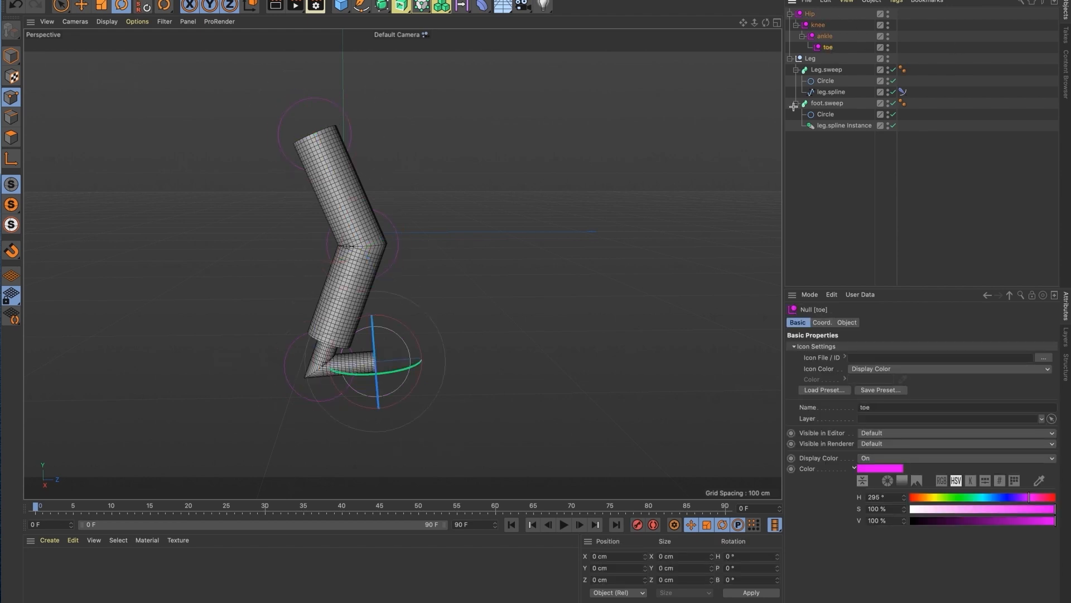
click(964, 44)
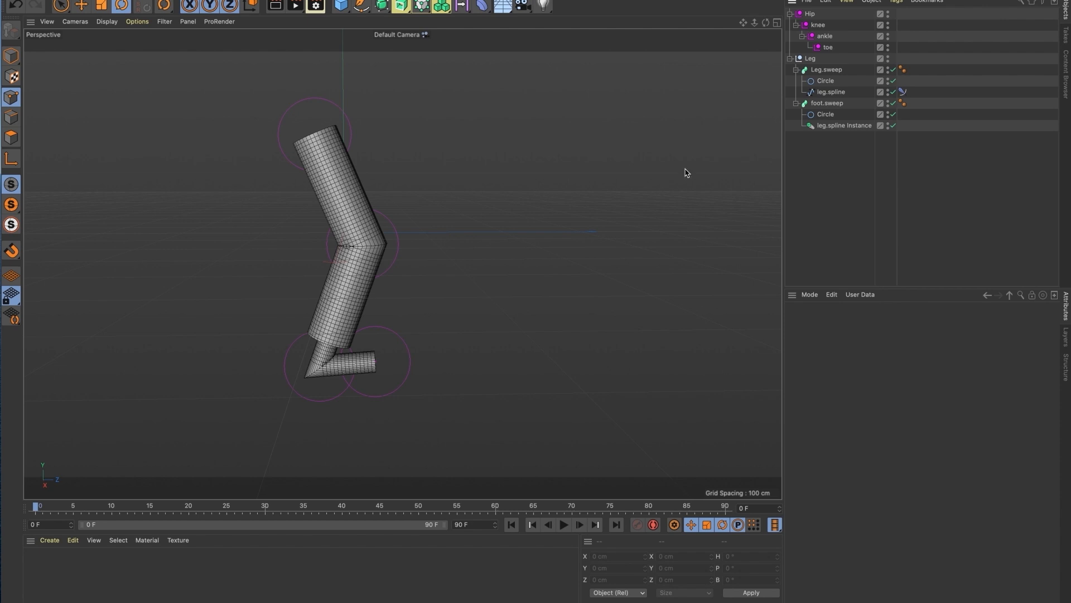
click(790, 59)
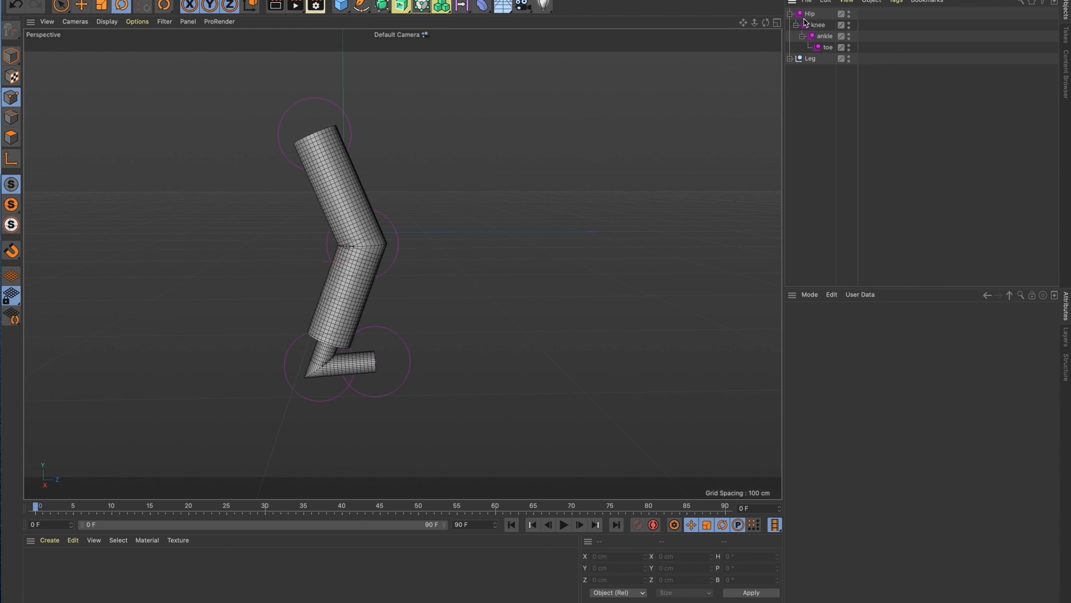
Step: Set the circle orientation of the Hip, knee, ankle and toe nulls to XZ
alt+drag(388, 237, 407, 218)
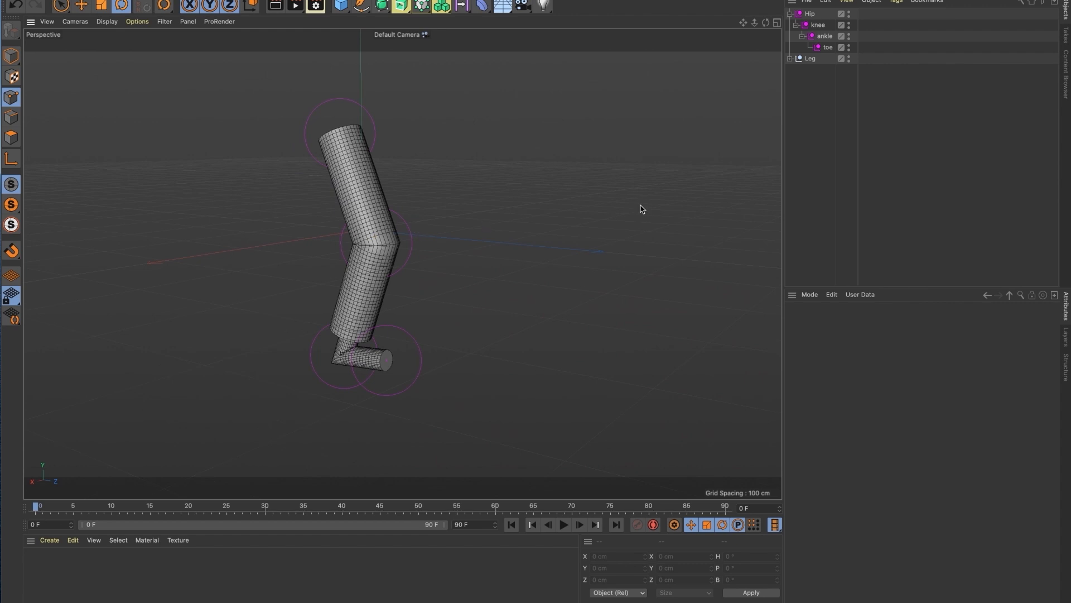
alt+drag(735, 84, 749, 70)
click(810, 15)
shift+click(838, 49)
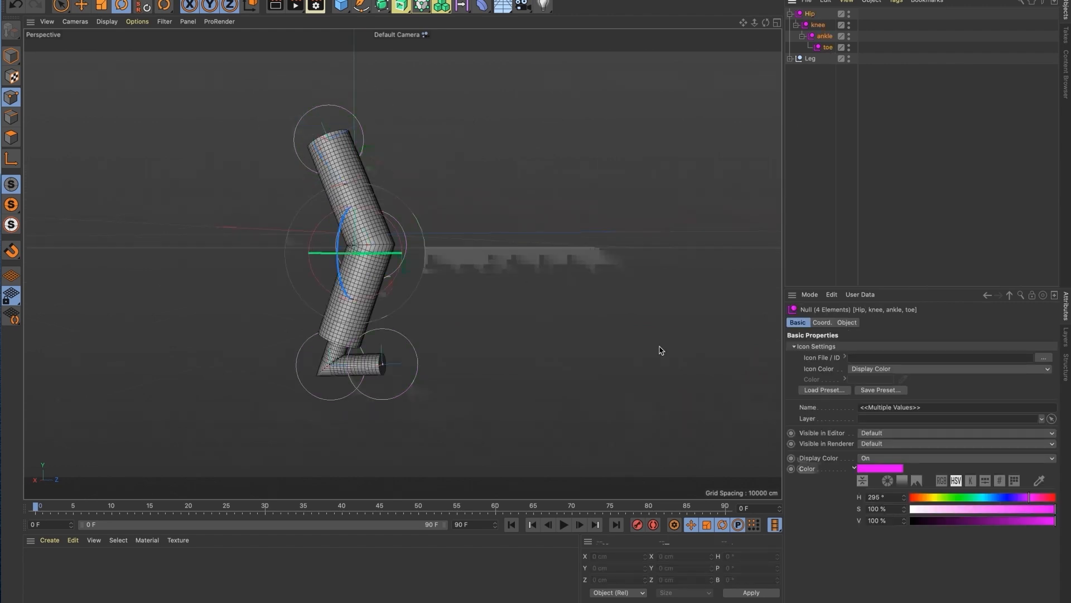
alt+drag(351, 294, 377, 339)
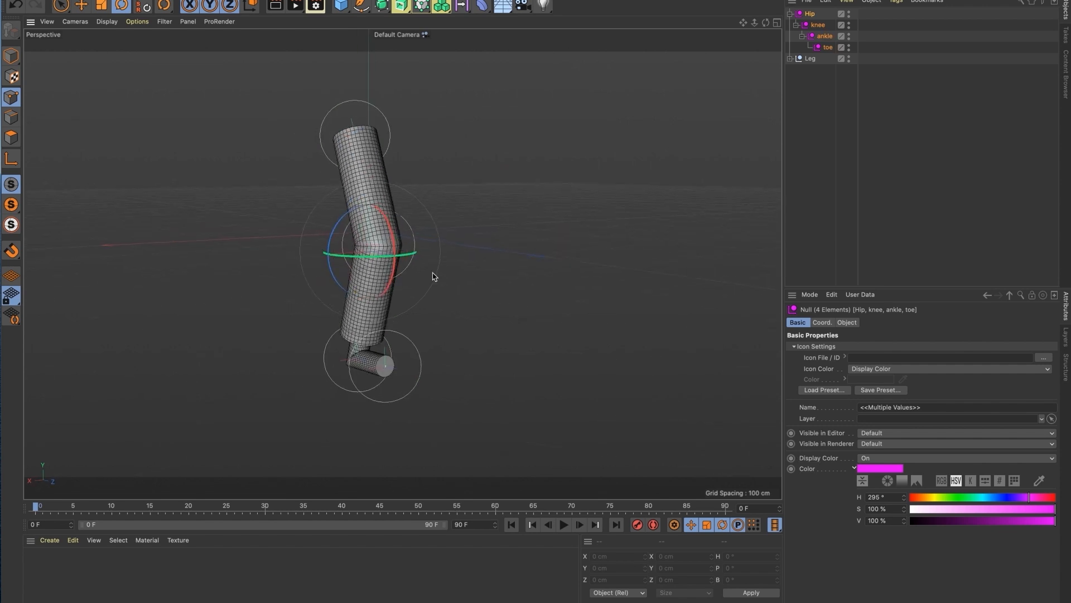
alt+drag(434, 276, 478, 269)
click(847, 322)
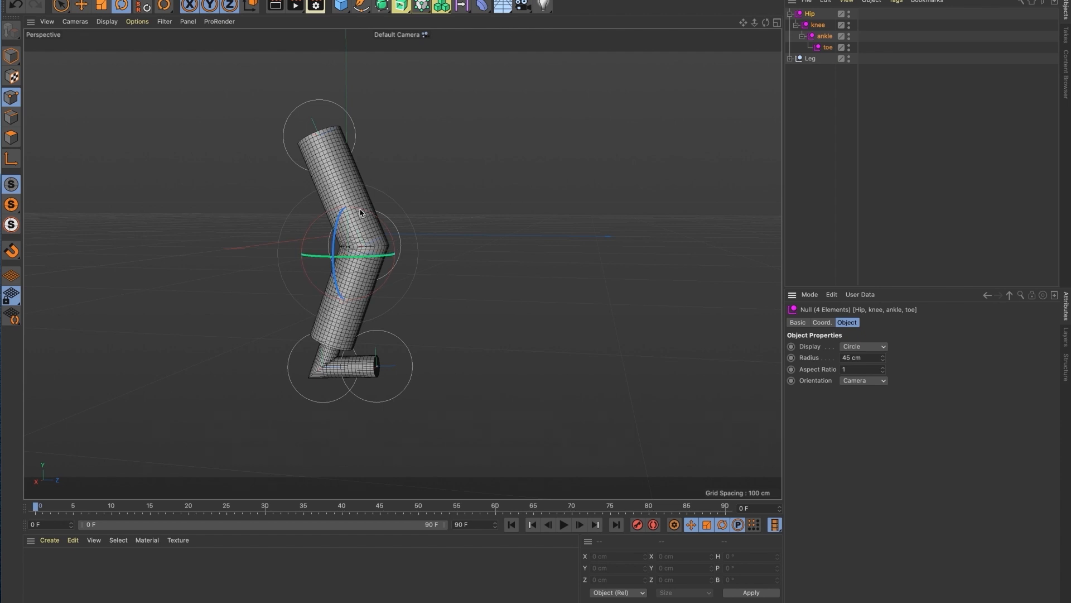
click(868, 381)
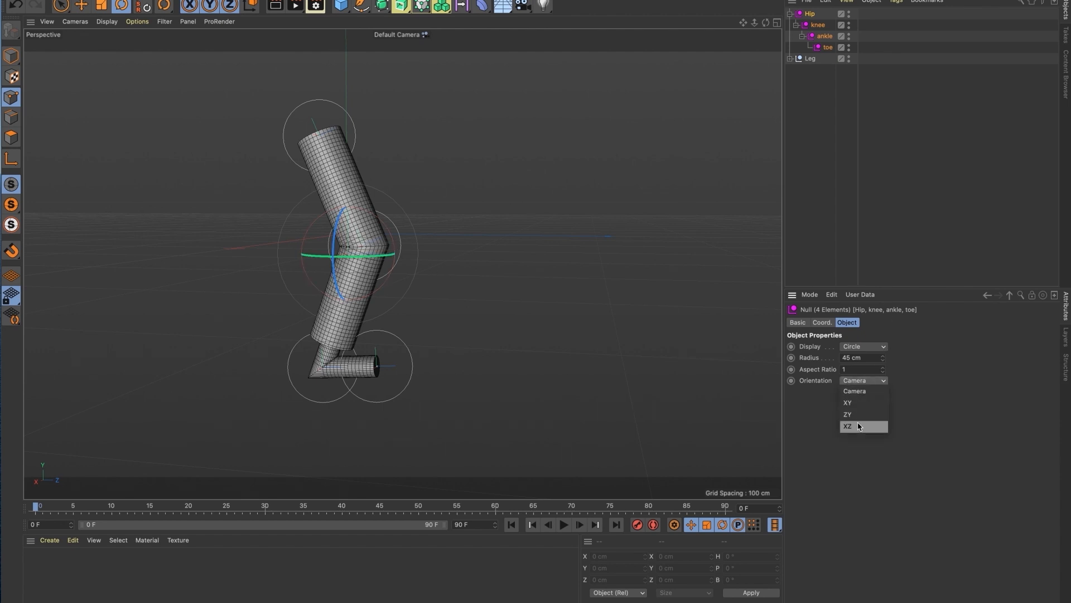
click(856, 402)
click(861, 383)
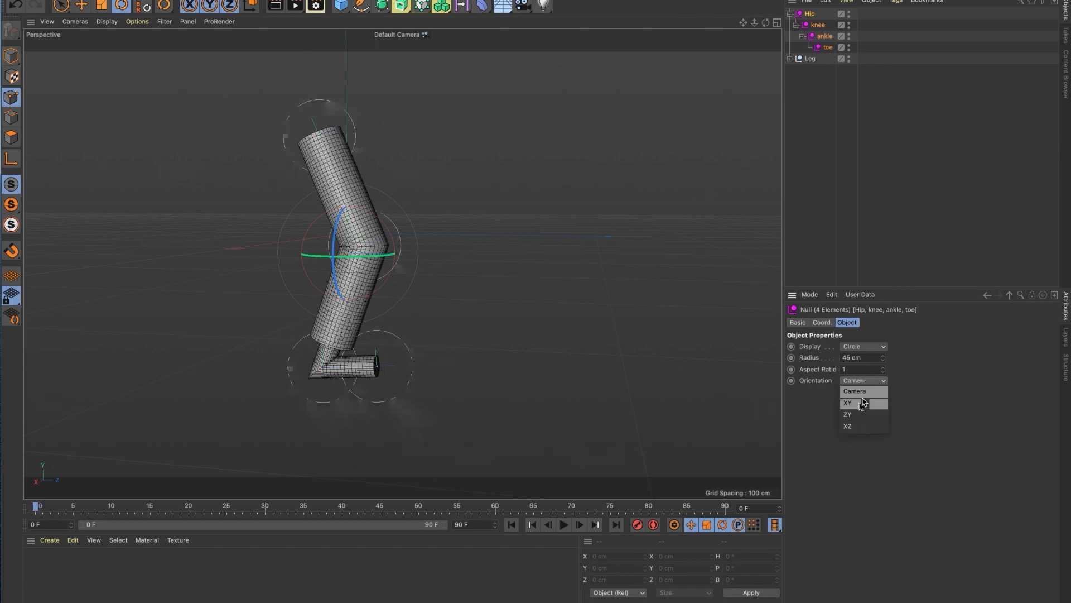
click(859, 410)
click(862, 384)
click(862, 427)
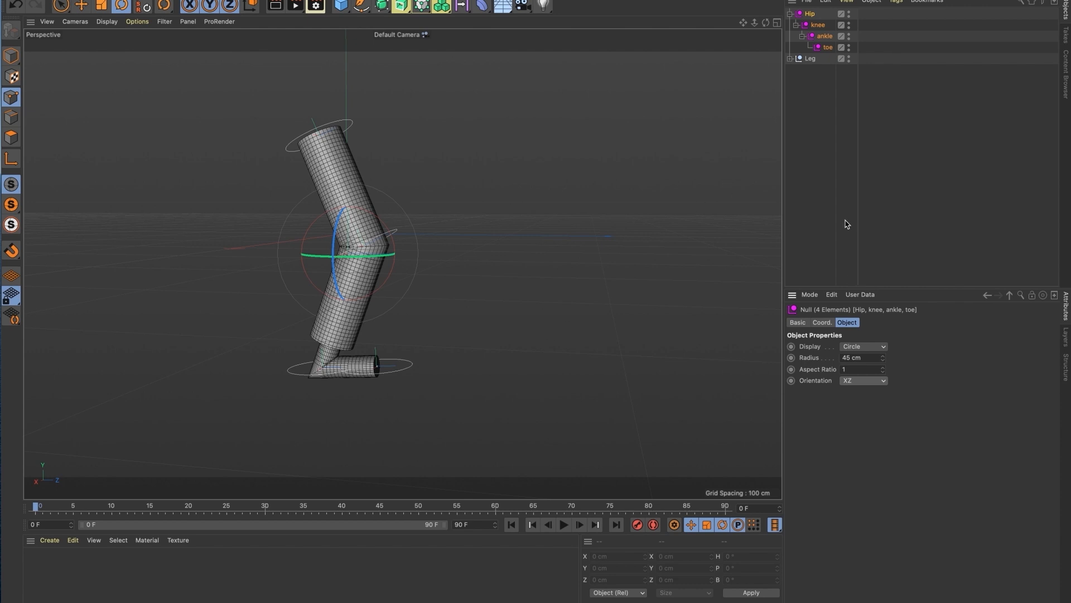
click(829, 128)
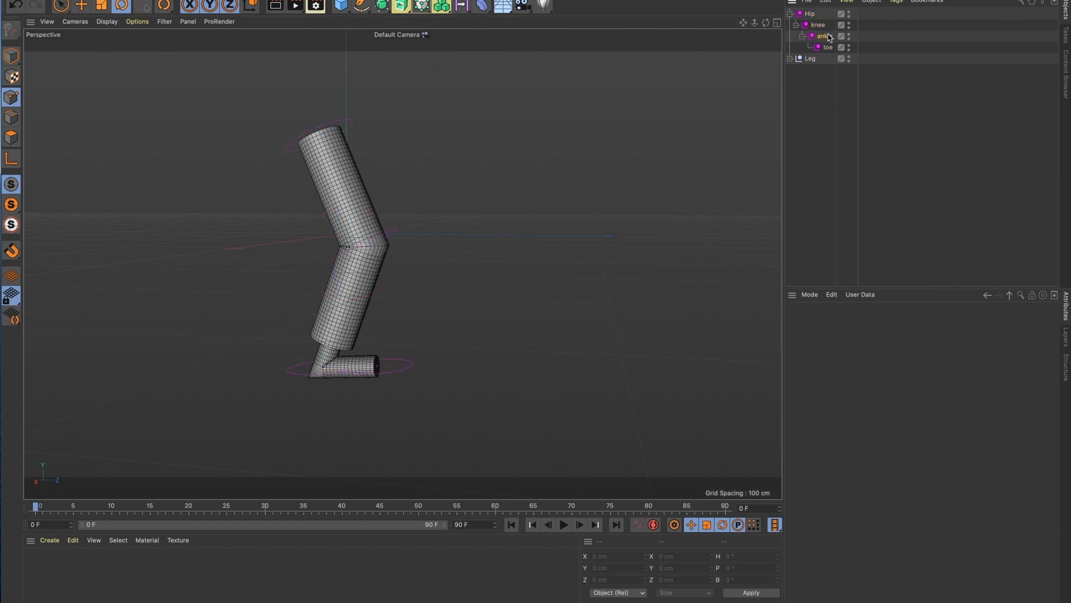
Step: Set the toe null's display shape to Dot and deselect it
click(824, 36)
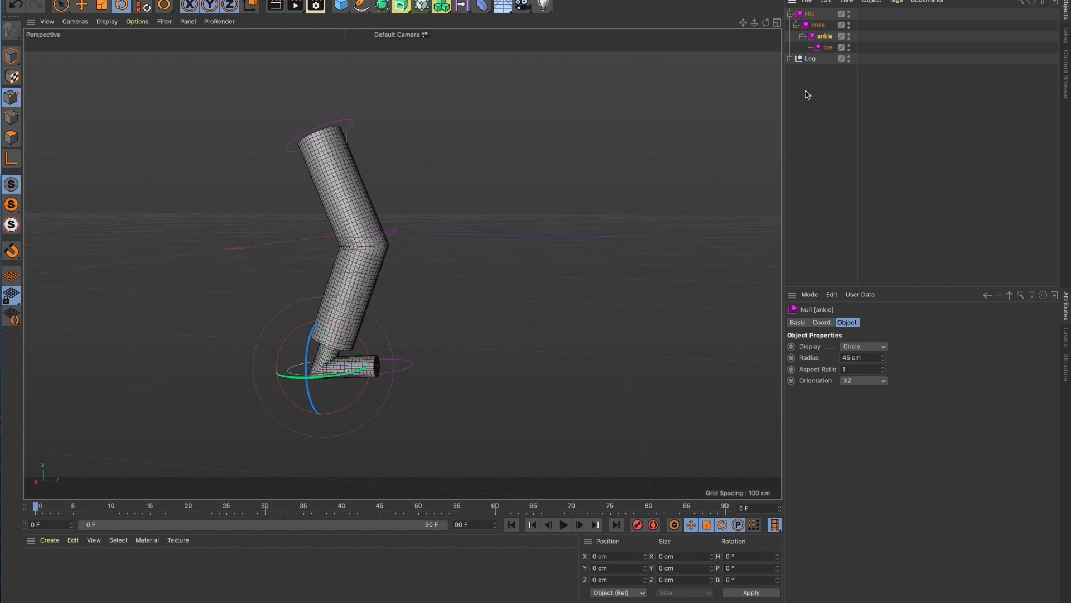
click(827, 48)
click(864, 347)
click(865, 369)
click(825, 114)
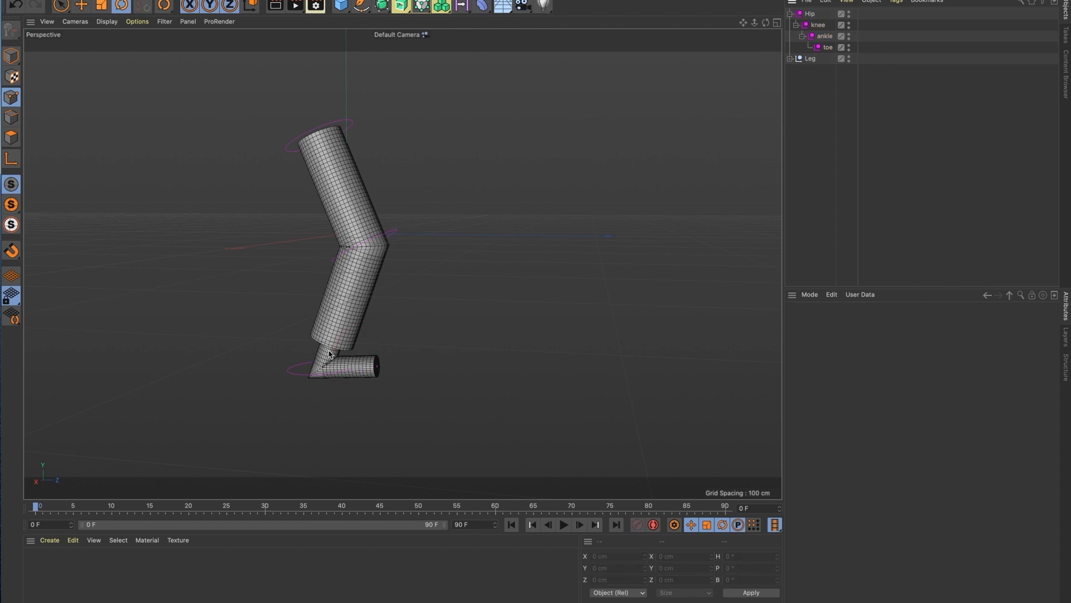
Step: Test the foot's bend by rotating the ankle controller, and undo the rotation
click(297, 379)
mouse_move(361, 345)
mouse_down()
mouse_move(368, 354)
mouse_move(357, 360)
mouse_move(362, 343)
mouse_up()
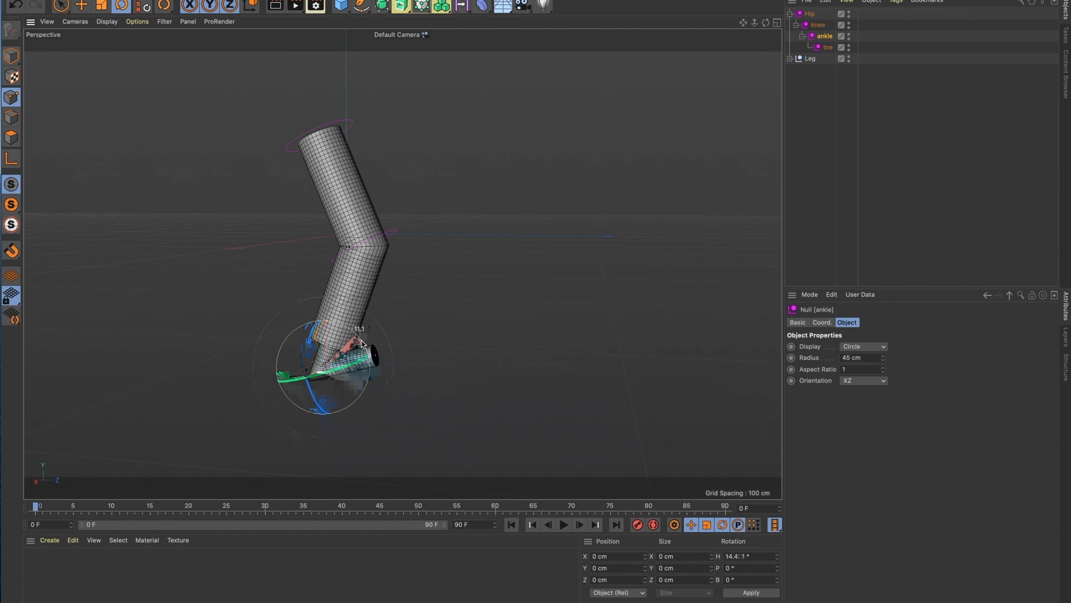
key(super+z)
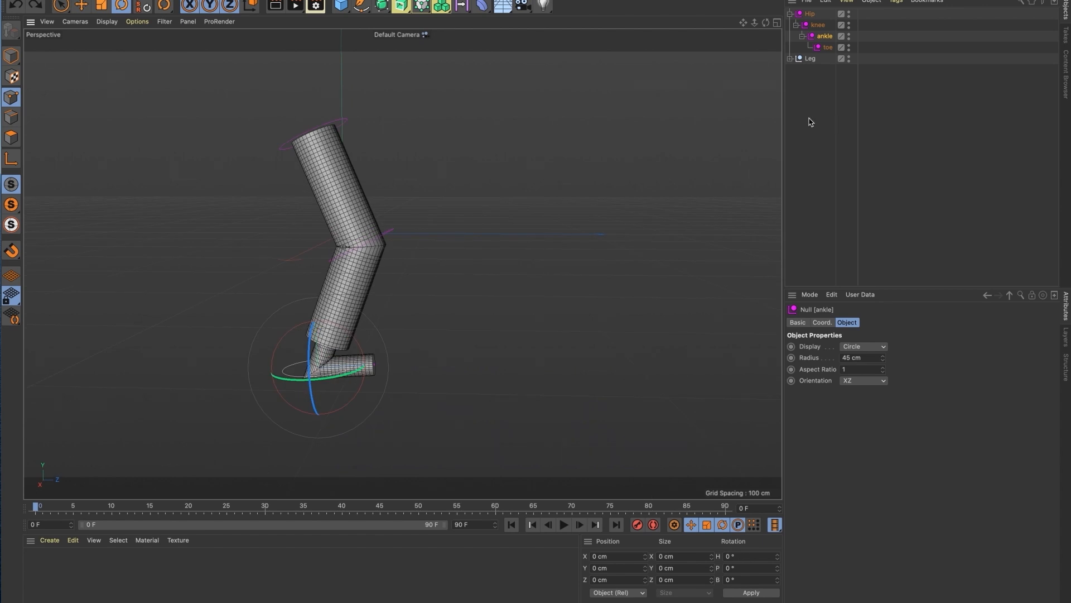
click(468, 249)
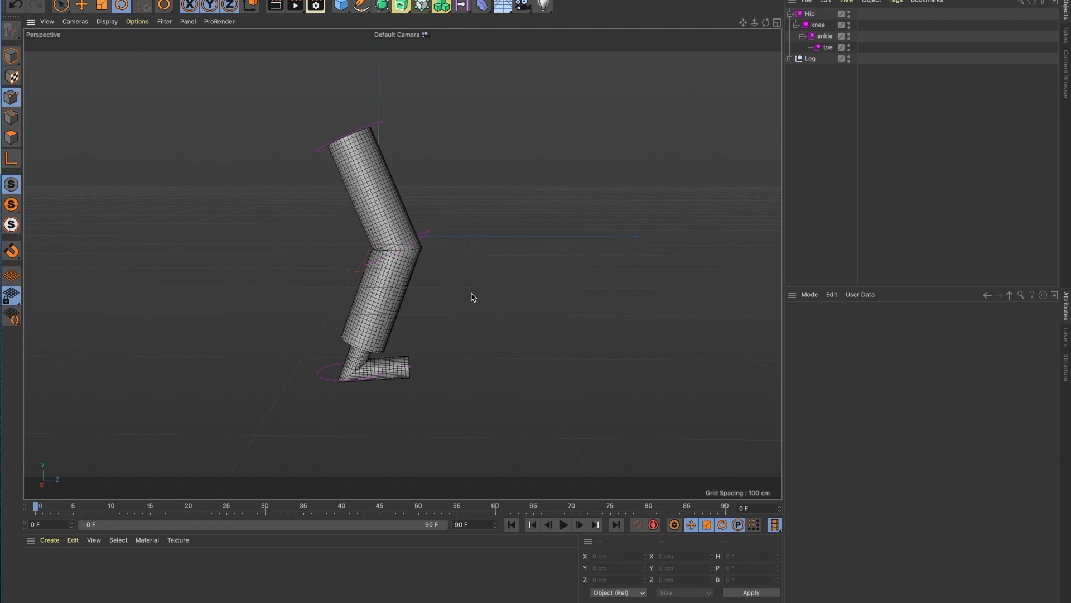
click(790, 14)
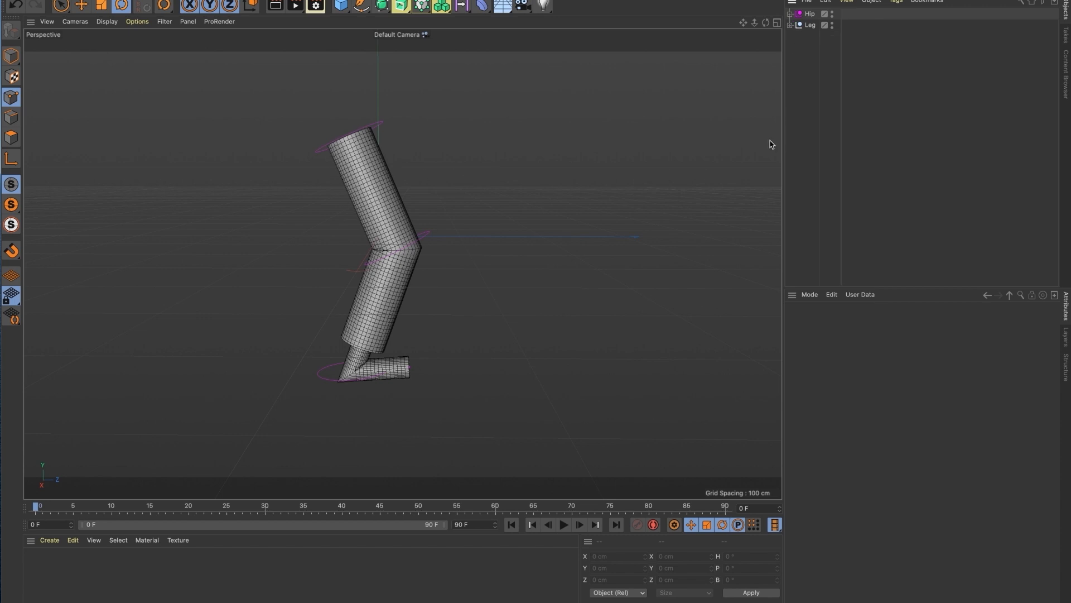
click(790, 14)
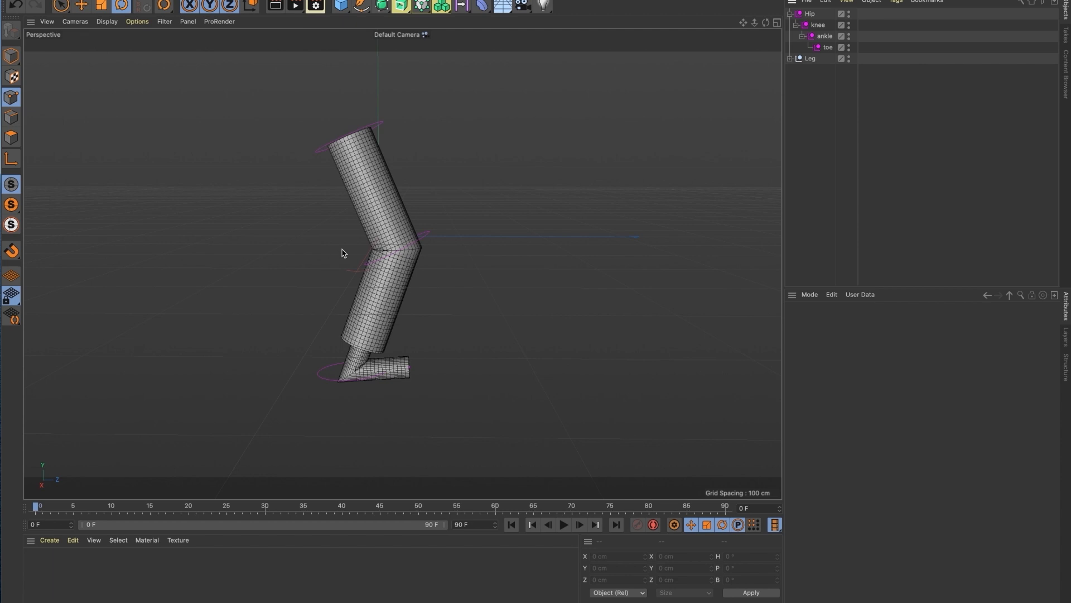
Step: In the Right view, set the circle radius of Leg.sweep to 26.7 cm and of foot.sweep to 13.7 cm
middle_click(483, 210)
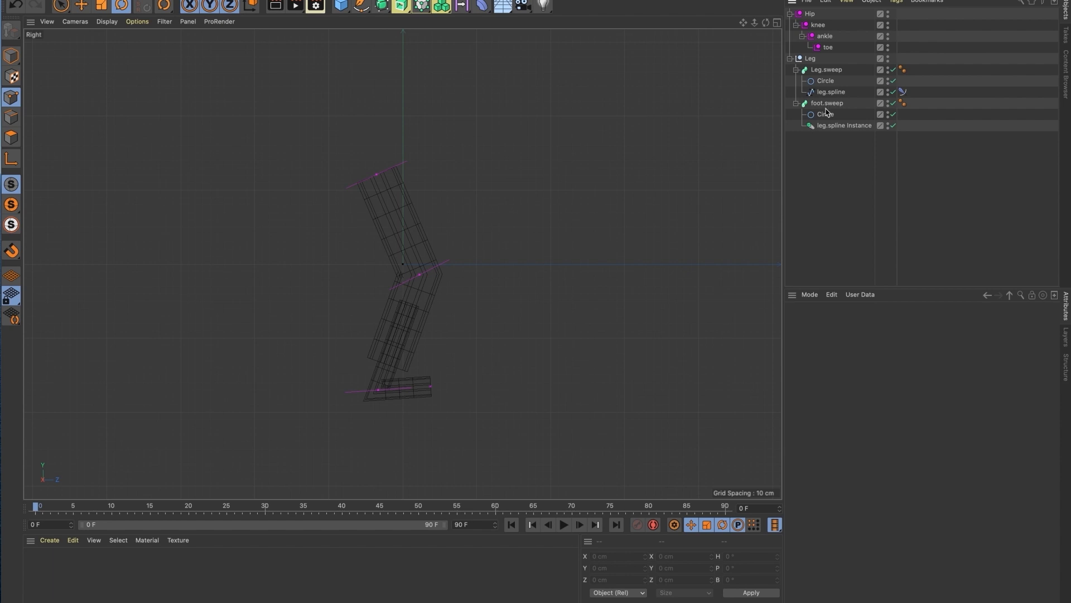
click(826, 82)
mouse_move(902, 371)
mouse_down()
mouse_move(902, 357)
mouse_move(902, 391)
mouse_up()
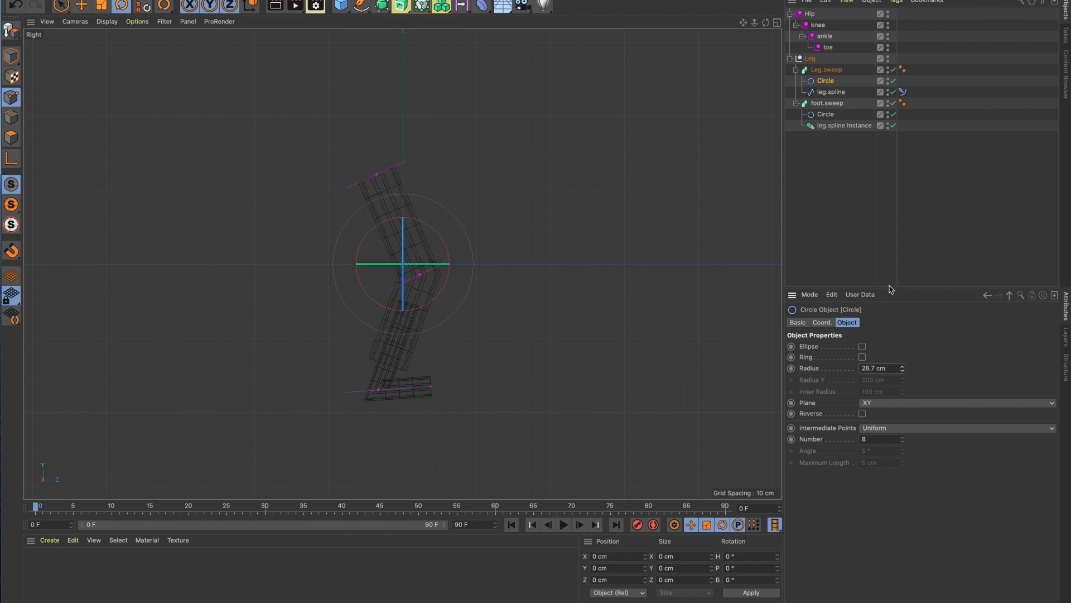
click(825, 115)
mouse_move(902, 371)
mouse_down()
mouse_move(901, 382)
mouse_move(902, 371)
mouse_up()
Step: Draw a three-joint chain with the Joint Tool, placing joints at the hip, knee and ankle controllers
click(419, 1)
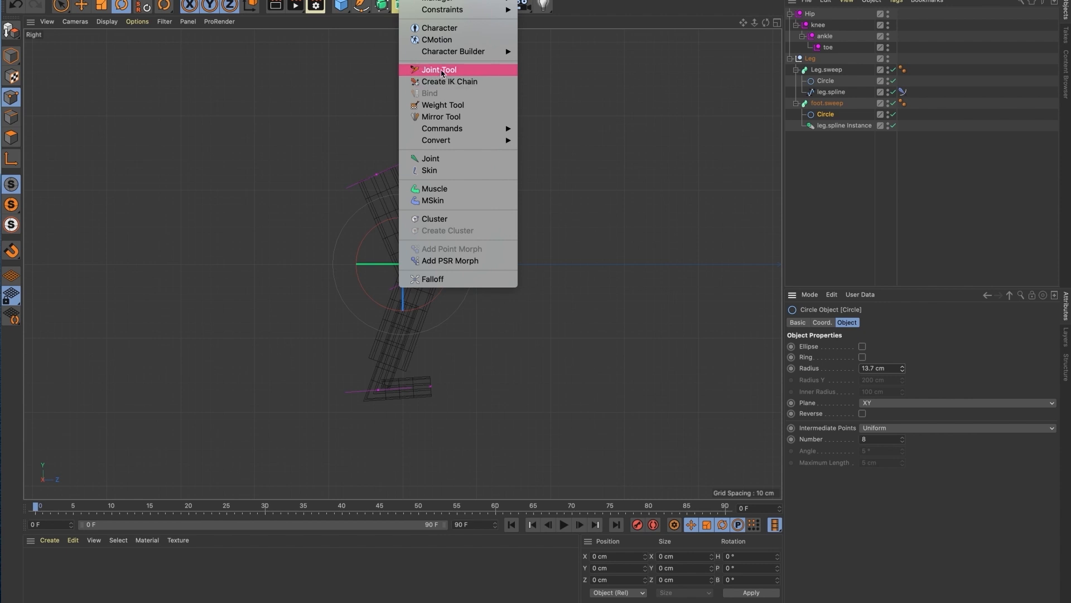
click(447, 71)
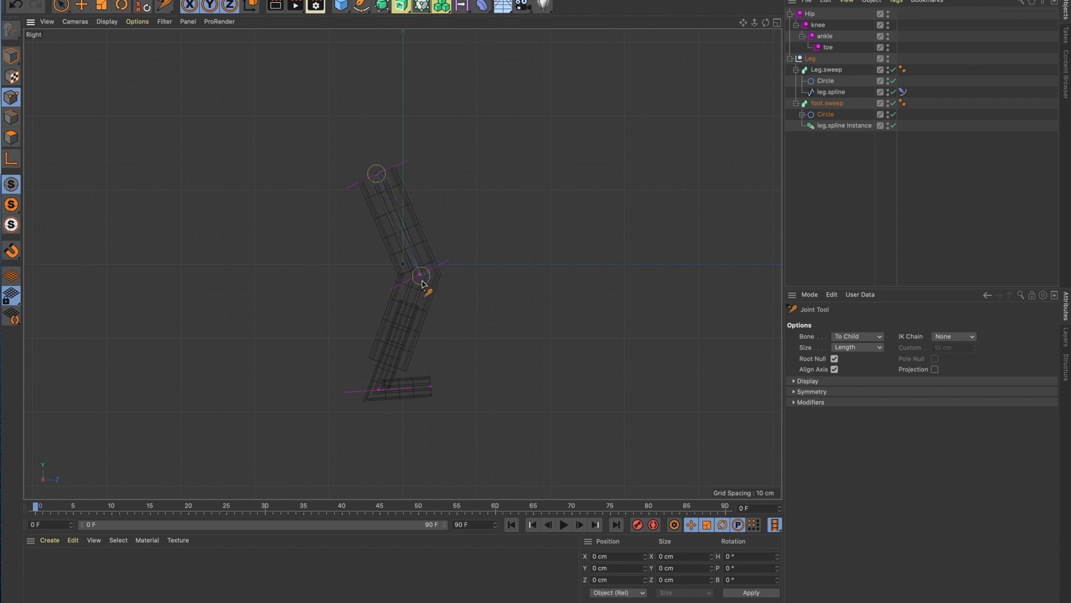
click(379, 390)
Step: Move the joint chain's Root out of foot.sweep's Circle to the top level and place it above Hip
click(802, 115)
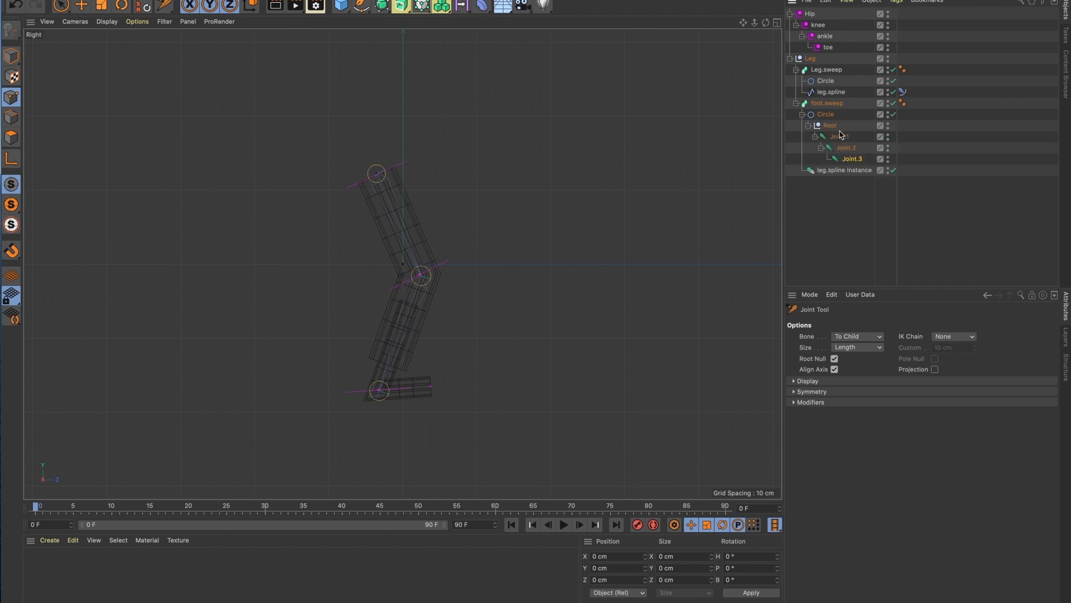
drag(829, 128, 825, 219)
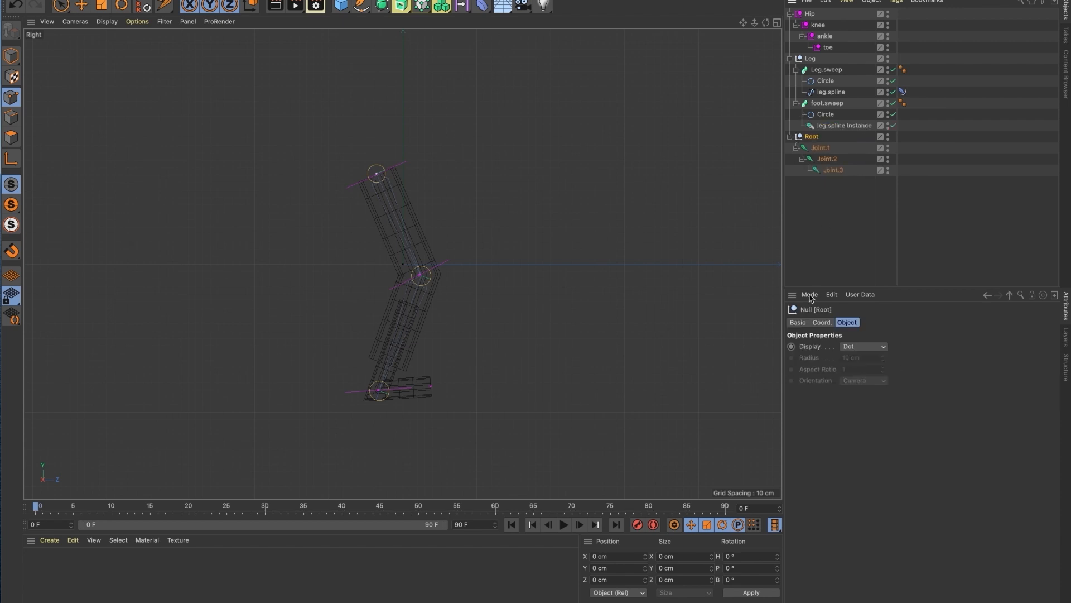
click(790, 13)
click(790, 25)
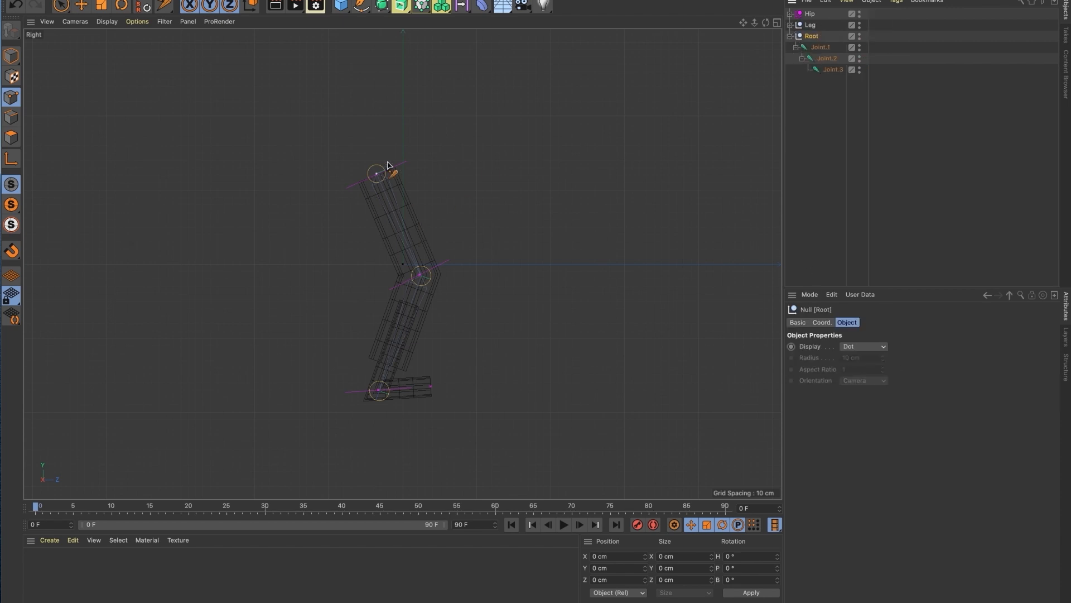
click(791, 36)
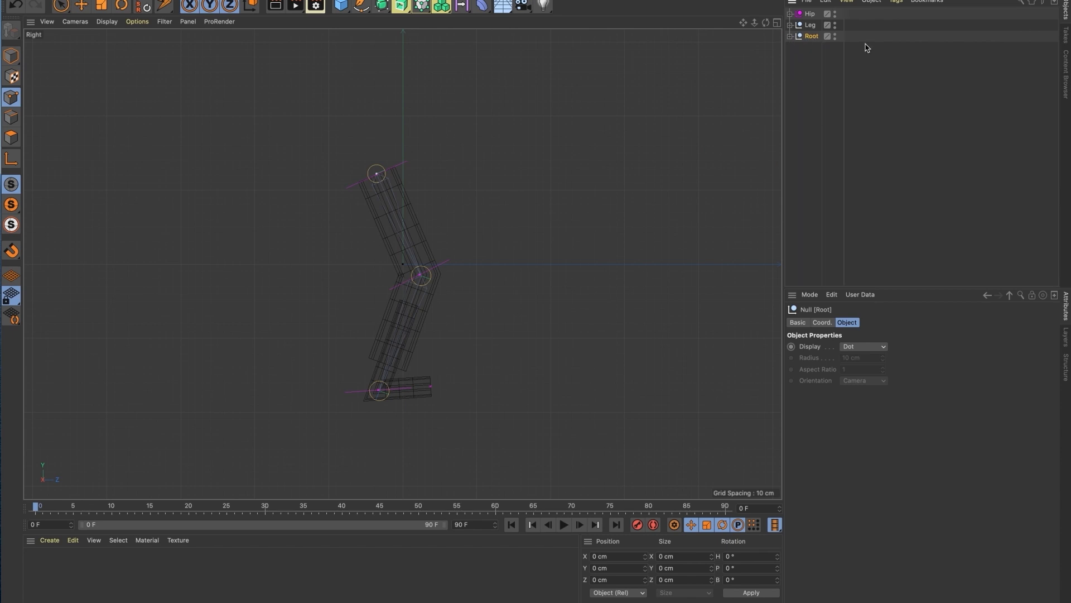
click(790, 25)
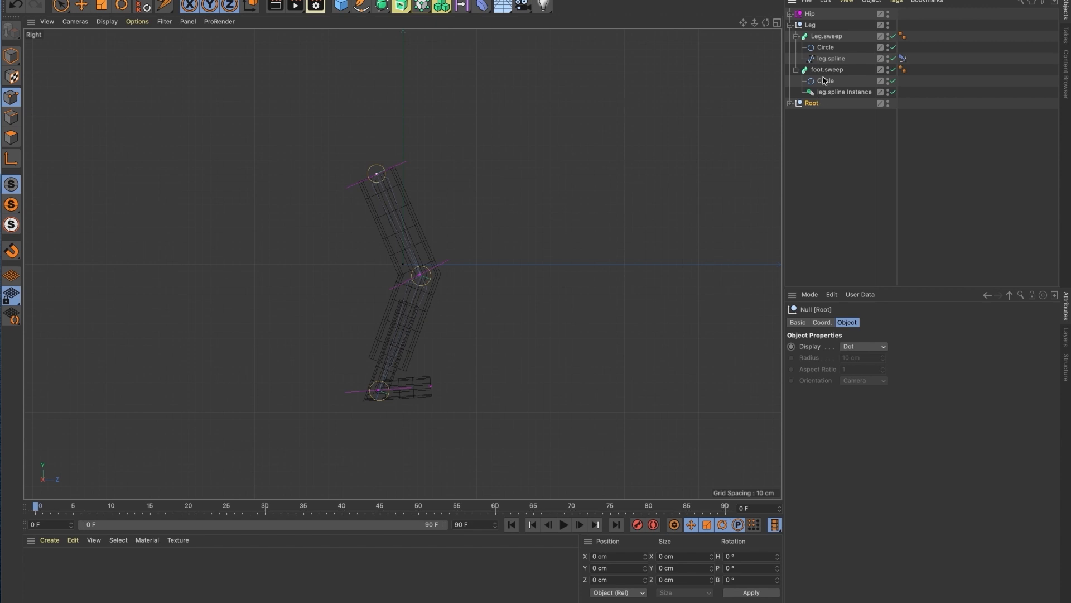
click(790, 25)
click(802, 44)
drag(809, 38, 808, 17)
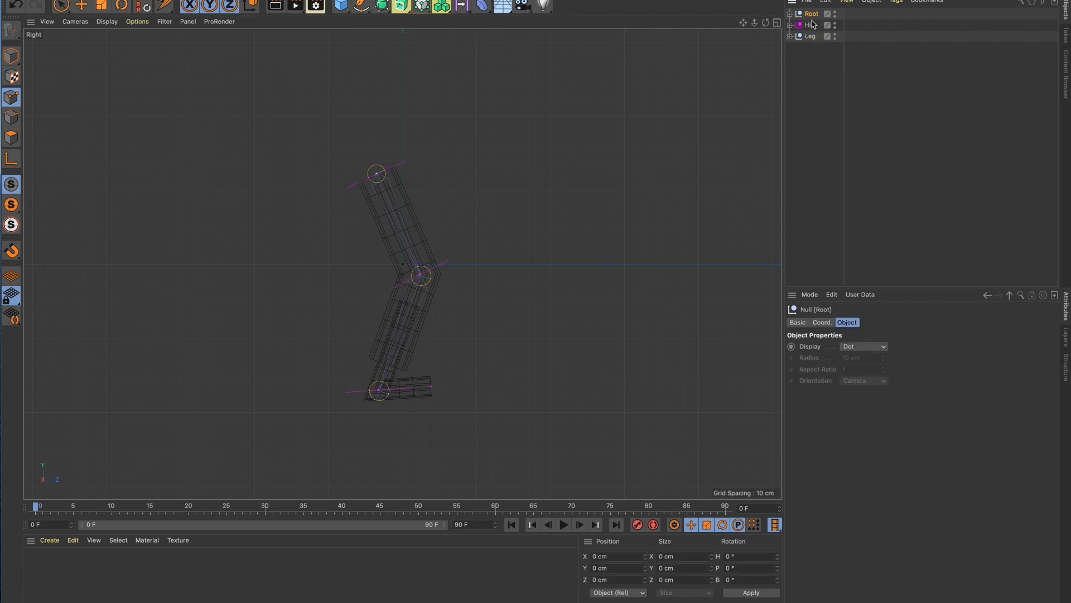
Step: Expand the Root and Hip hierarchies, deselect all objects and switch to Model mode
click(790, 13)
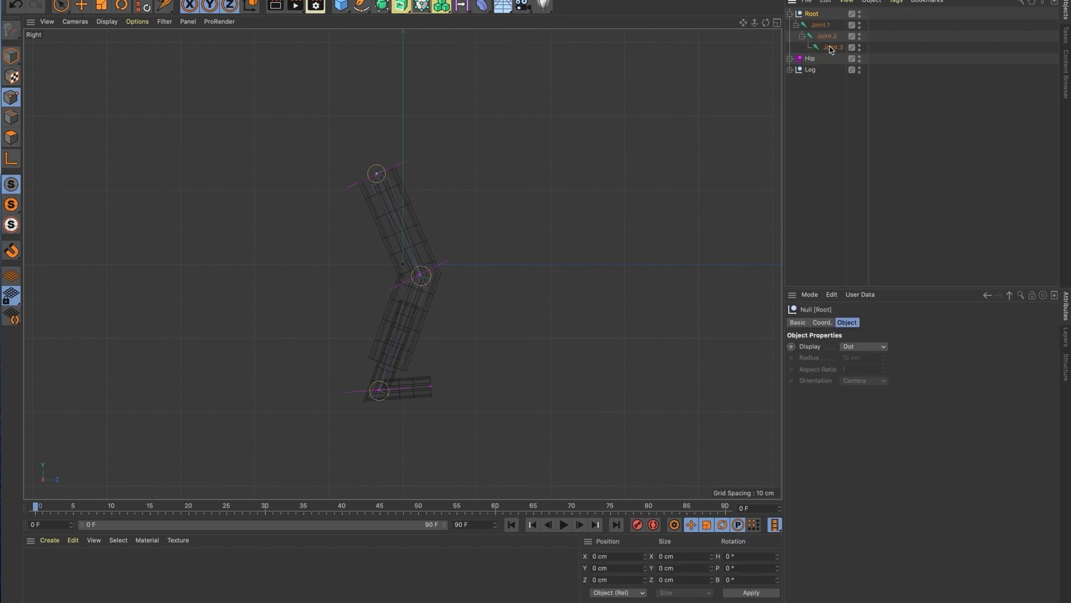
click(791, 59)
drag(822, 70, 825, 87)
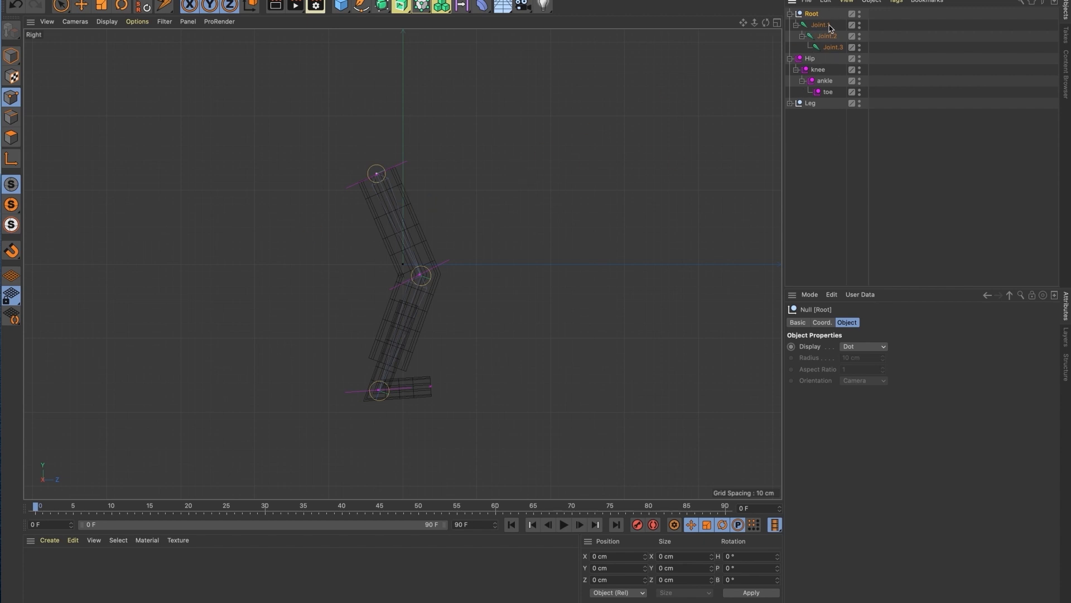
click(410, 200)
click(831, 37)
click(822, 26)
click(812, 13)
click(841, 187)
click(11, 56)
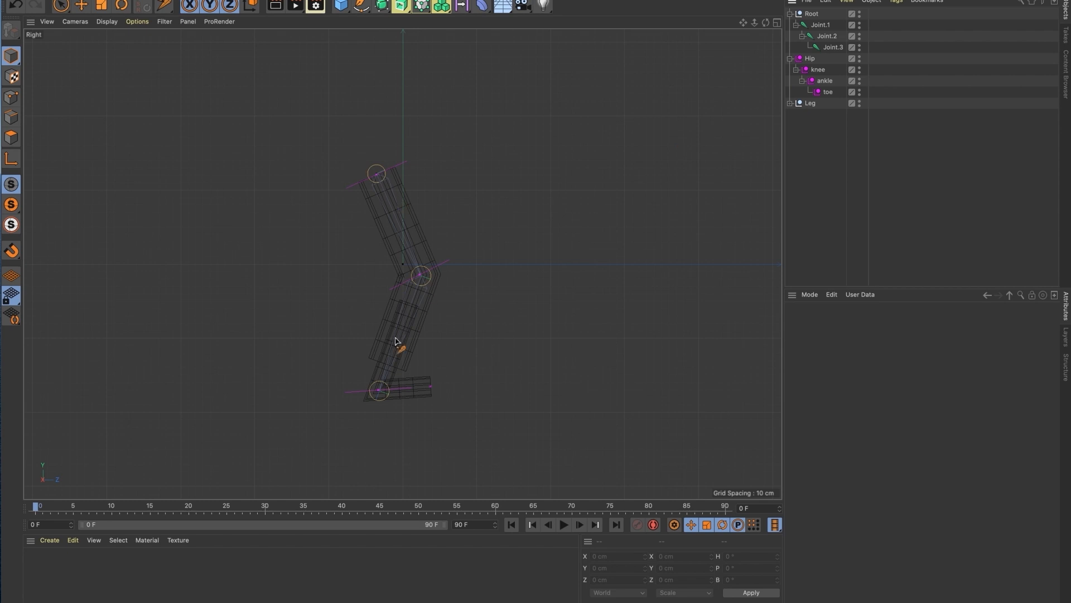
Step: Create an IK chain from the selected Root, Joint.1, Joint.2 and Joint.3
click(837, 48)
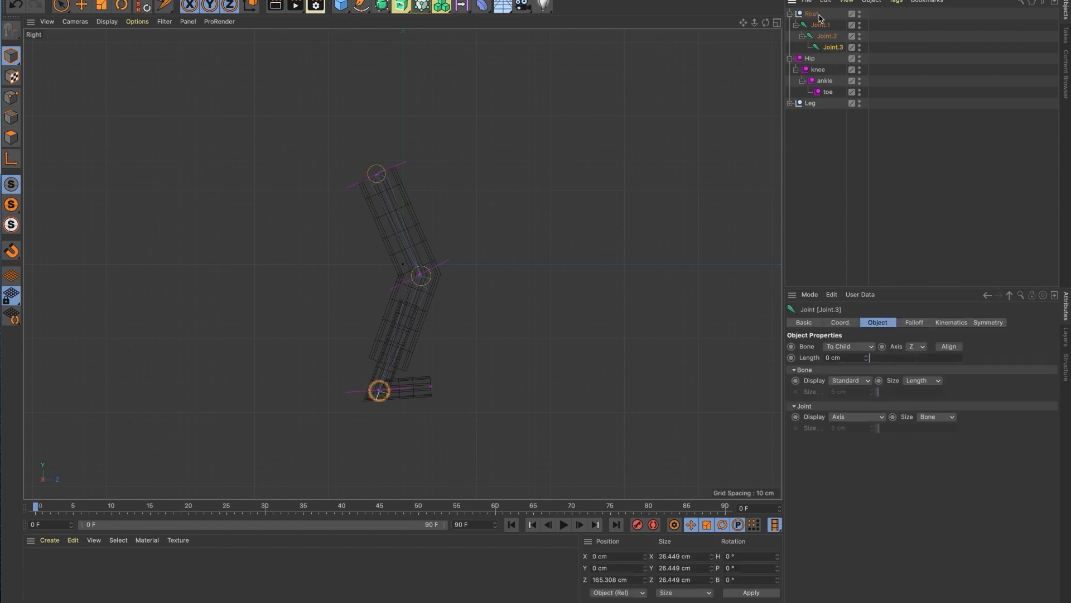
drag(813, 17, 837, 50)
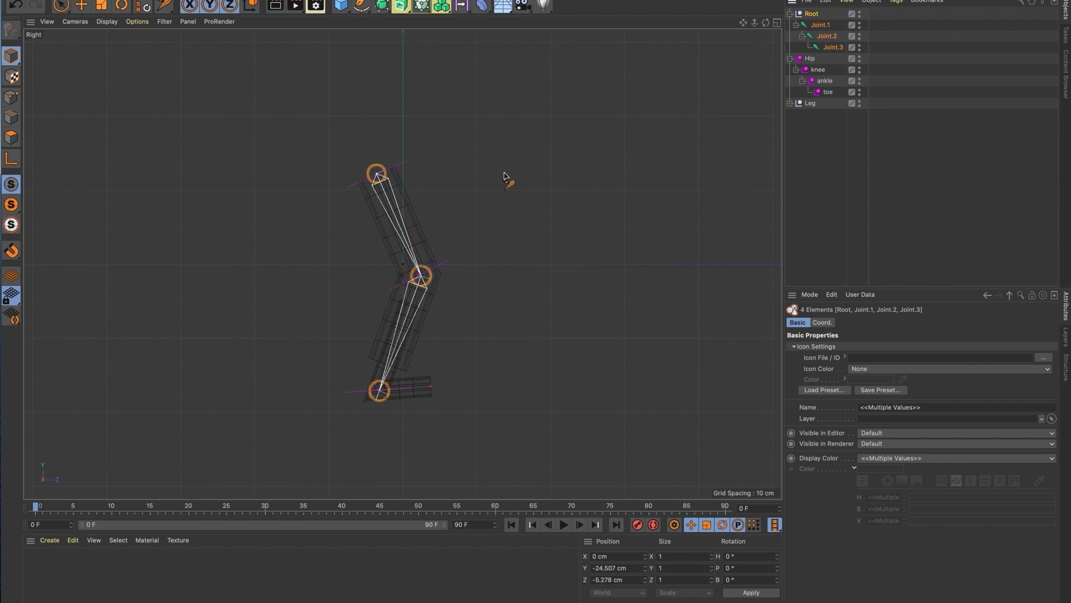
click(418, 0)
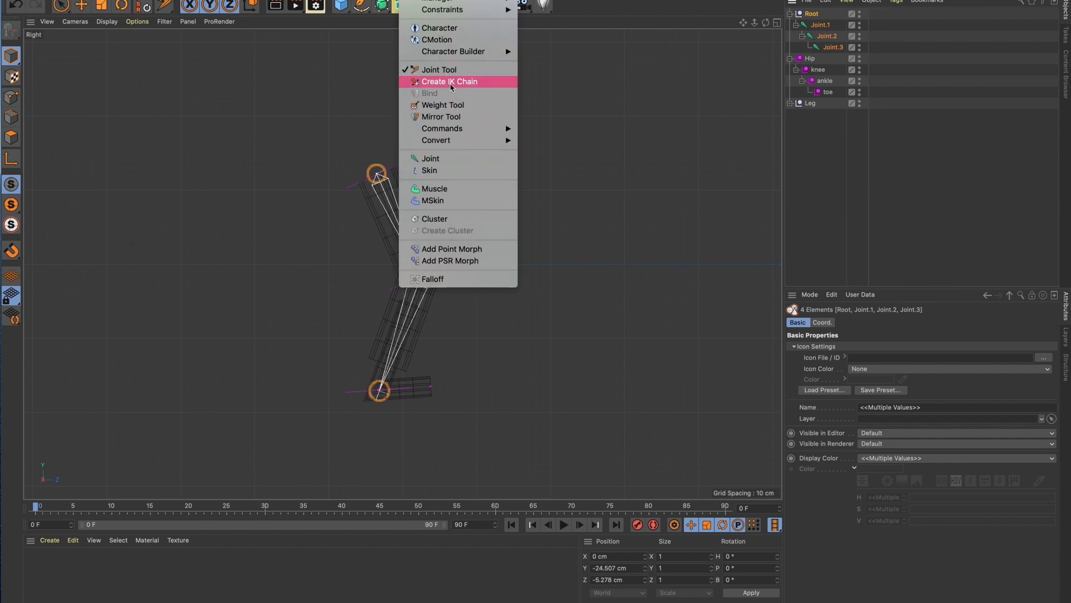
click(468, 83)
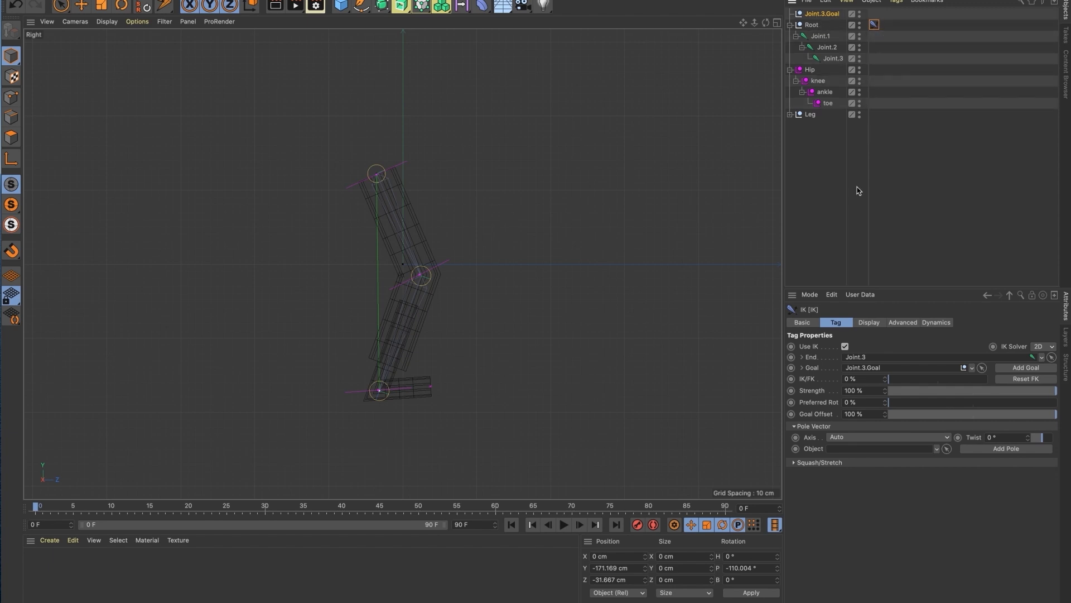
click(791, 115)
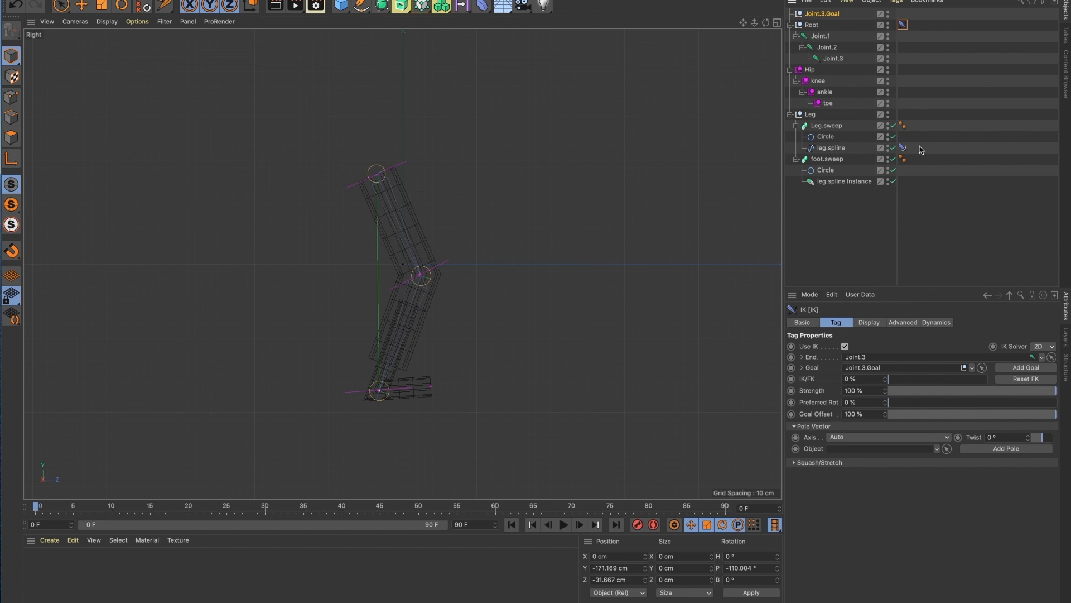
click(790, 113)
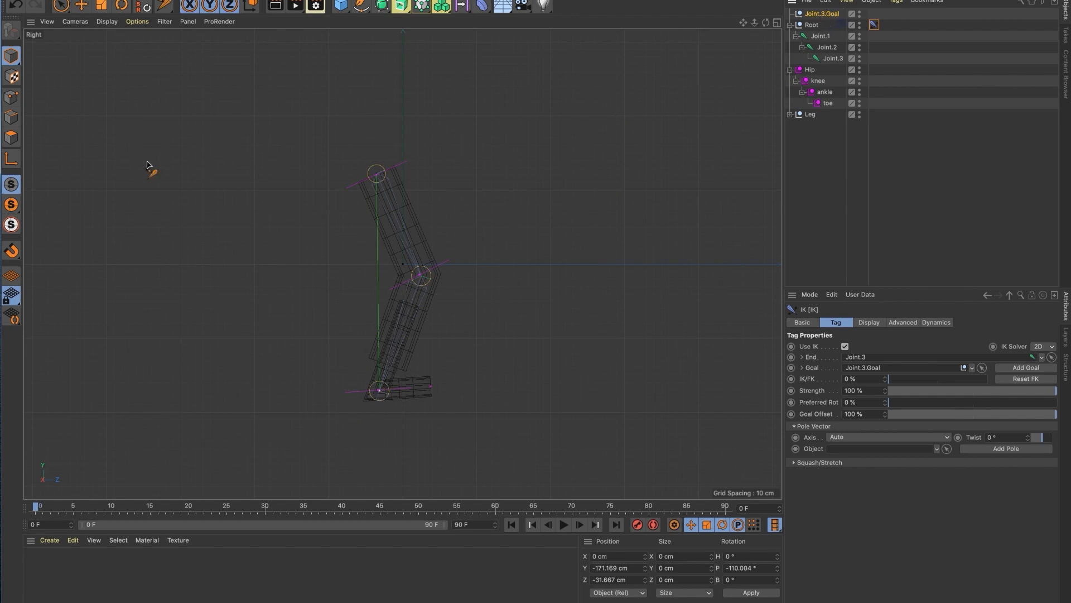
Step: Move Joint.3.Goal and the Root to test the IK bend, leaving the Root at the hip, about Y 122.9 cm, Z -35.5 cm
click(82, 6)
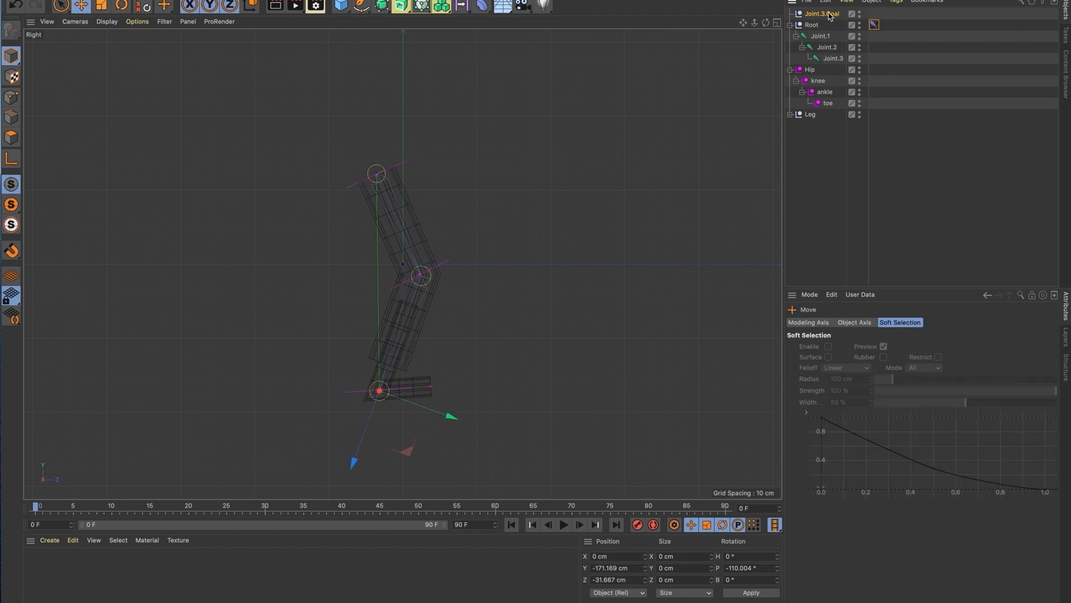
drag(407, 445, 421, 367)
drag(422, 365, 421, 356)
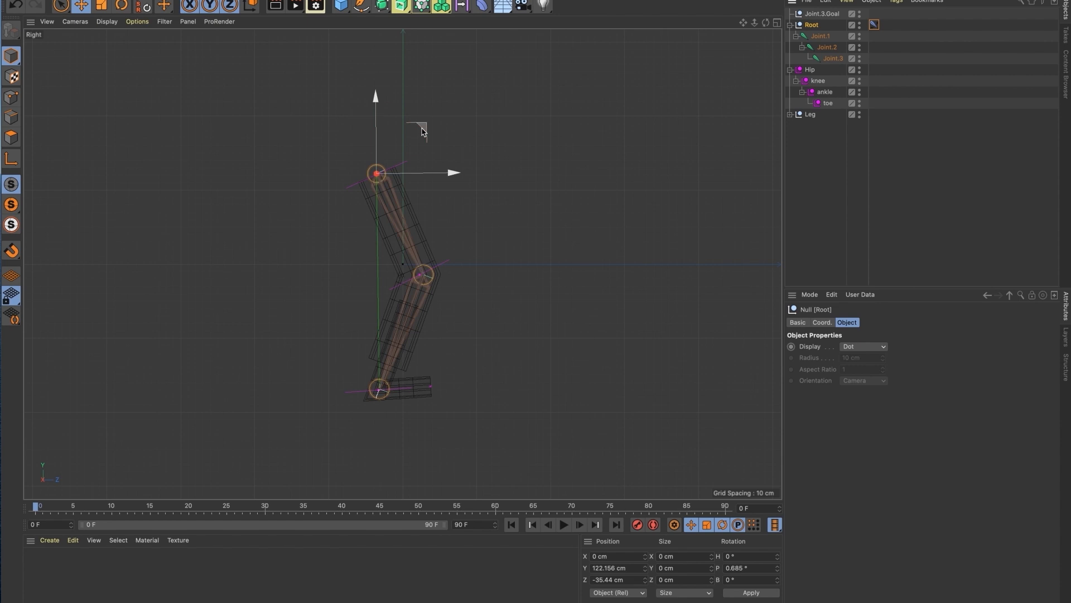
mouse_move(420, 131)
mouse_down()
mouse_move(403, 120)
mouse_move(418, 157)
mouse_move(418, 133)
mouse_move(433, 129)
mouse_move(424, 205)
mouse_move(431, 136)
mouse_move(427, 124)
mouse_move(423, 167)
mouse_move(419, 127)
mouse_up()
key(super+z)
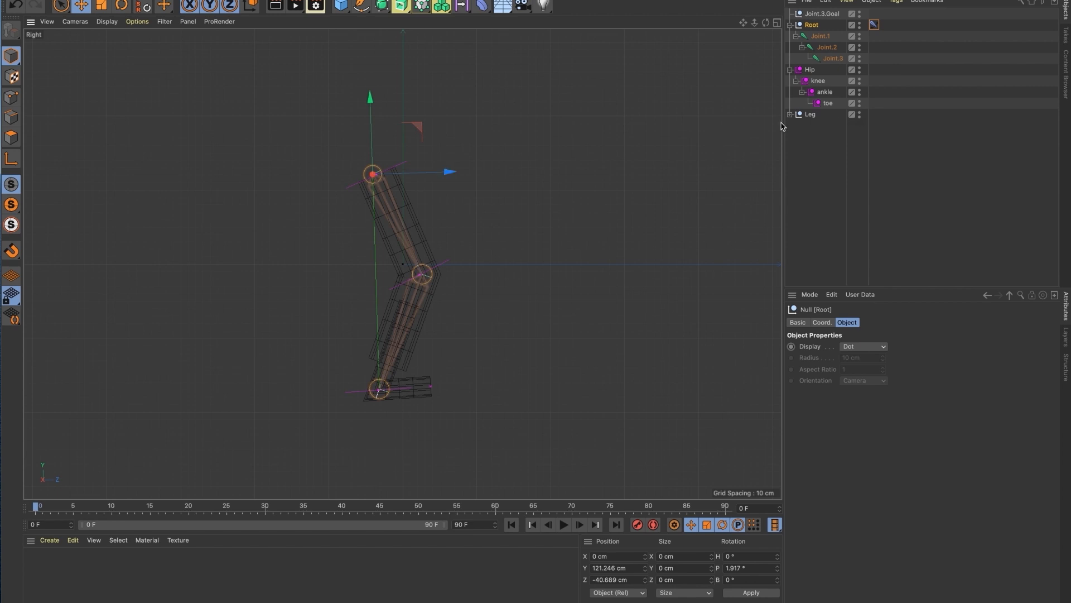
drag(419, 126, 421, 131)
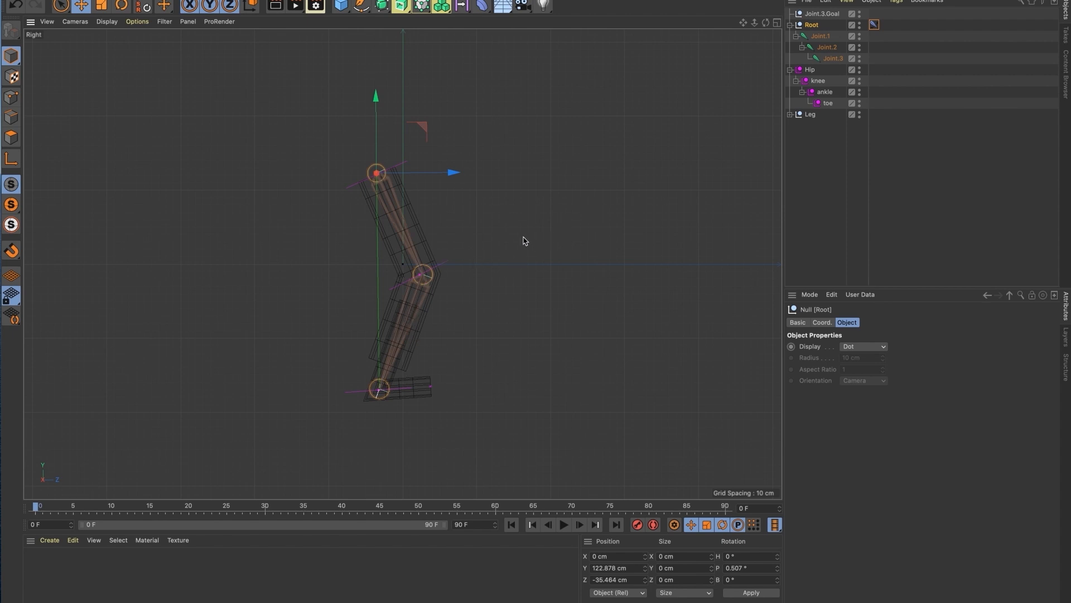
click(418, 0)
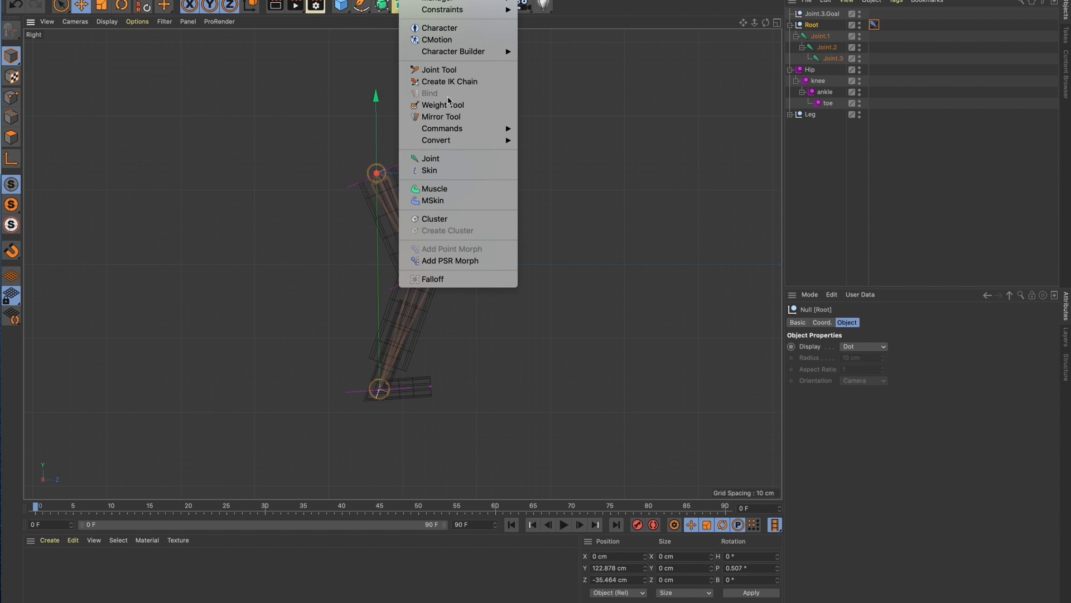
mouse_move(446, 1)
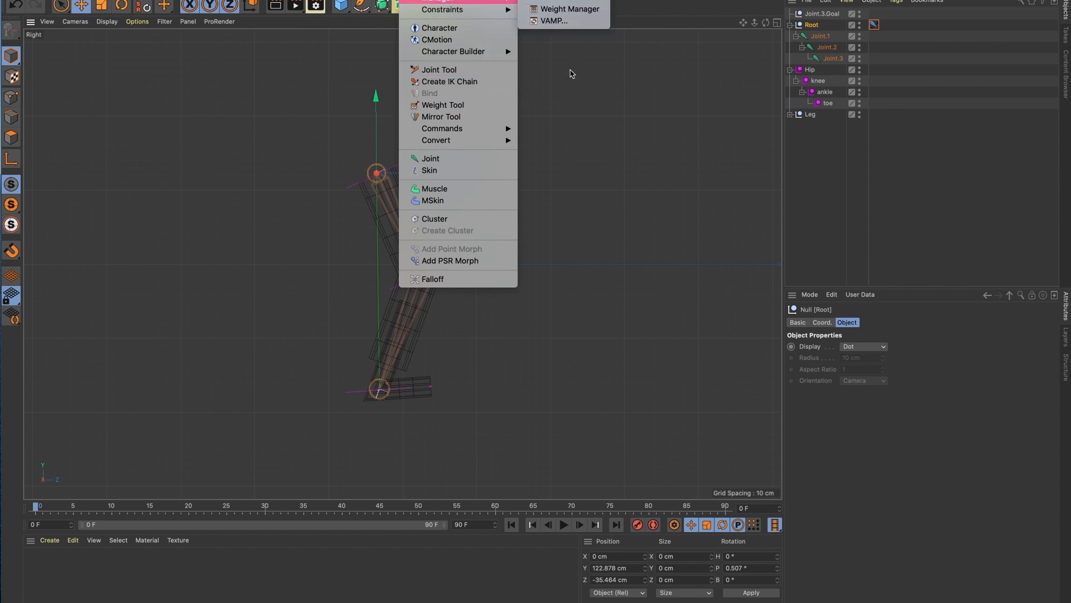
click(757, 116)
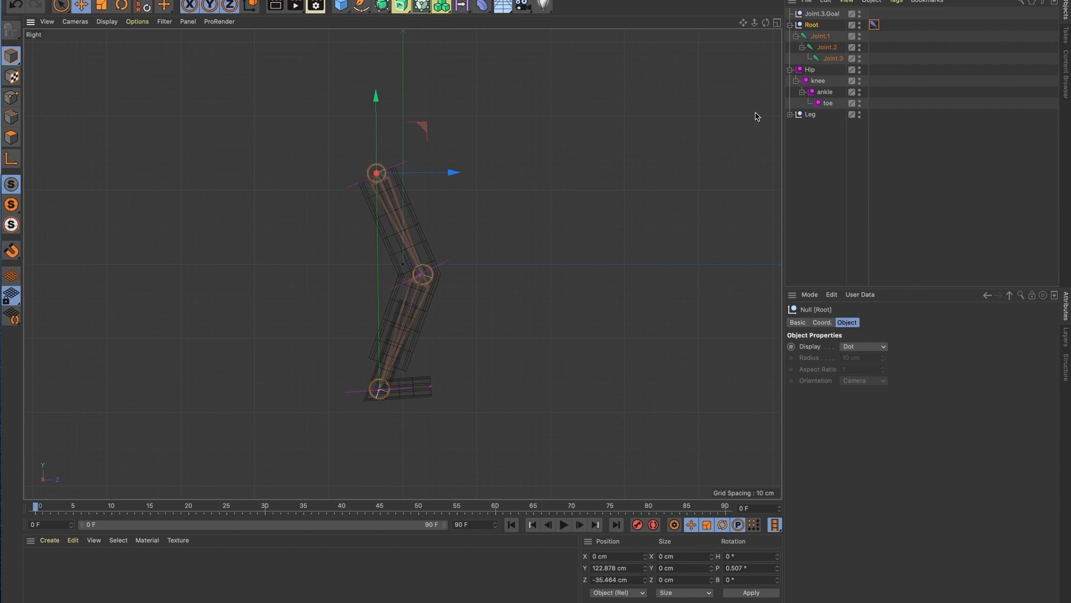
Step: Unparent the knee, ankle and toe nulls so that all four controllers sit at the top level
click(810, 72)
click(891, 76)
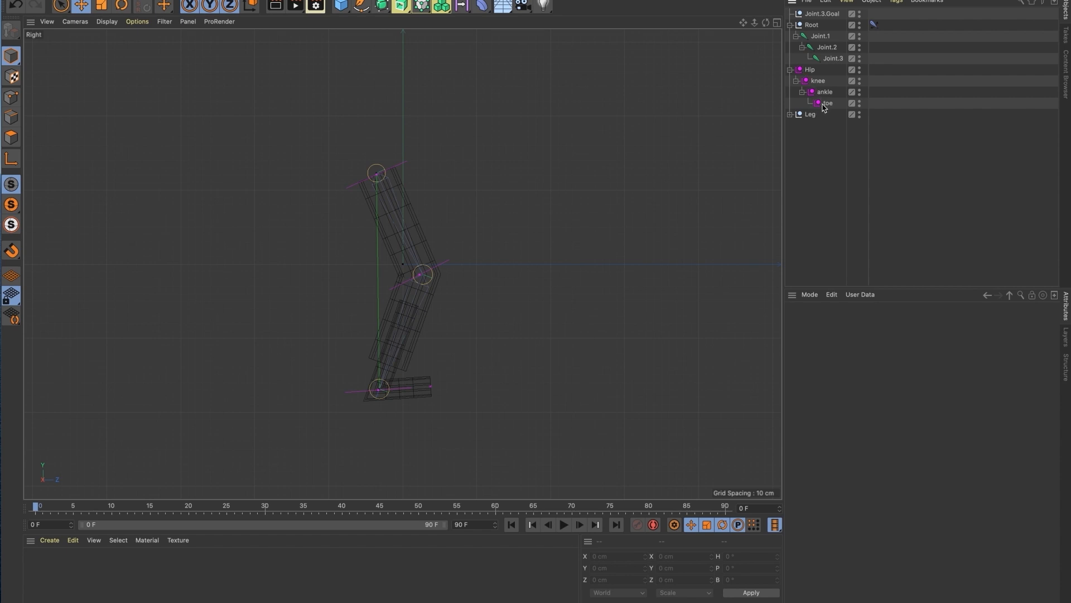
drag(828, 103, 807, 89)
Step: Rename the three joints Hip.Joint.1, Knee.Joint.2 and toe.Joint.3, and select the Hip null
double_click(831, 36)
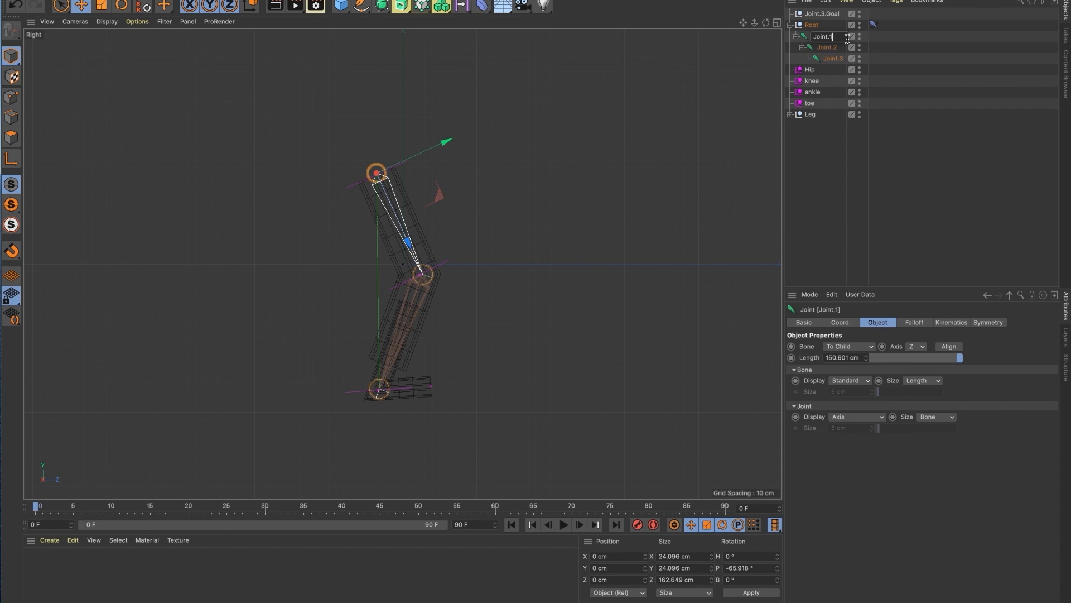
text(Hip.)
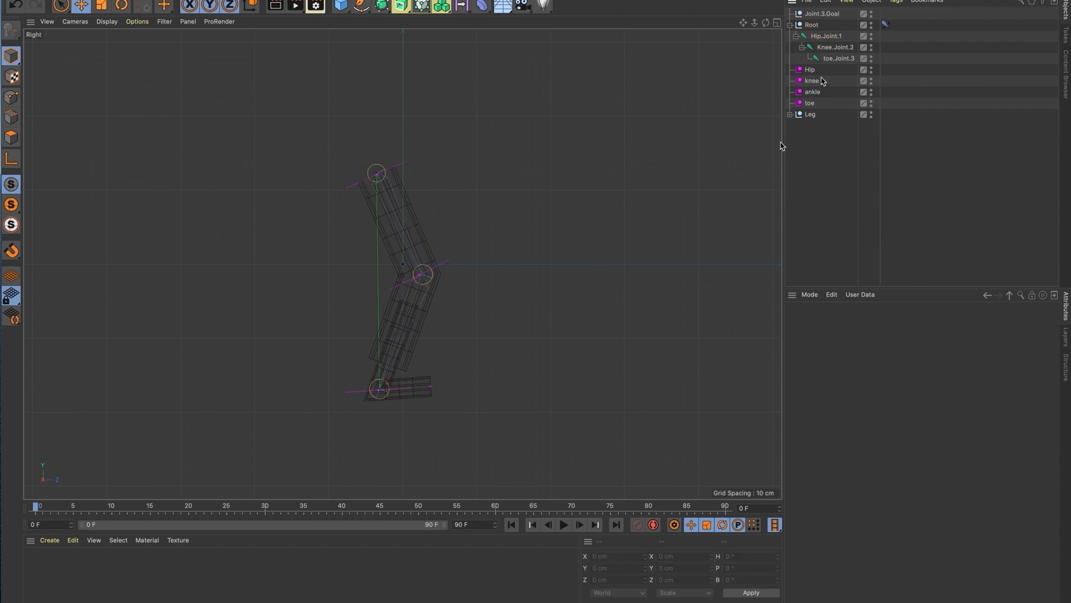
click(812, 70)
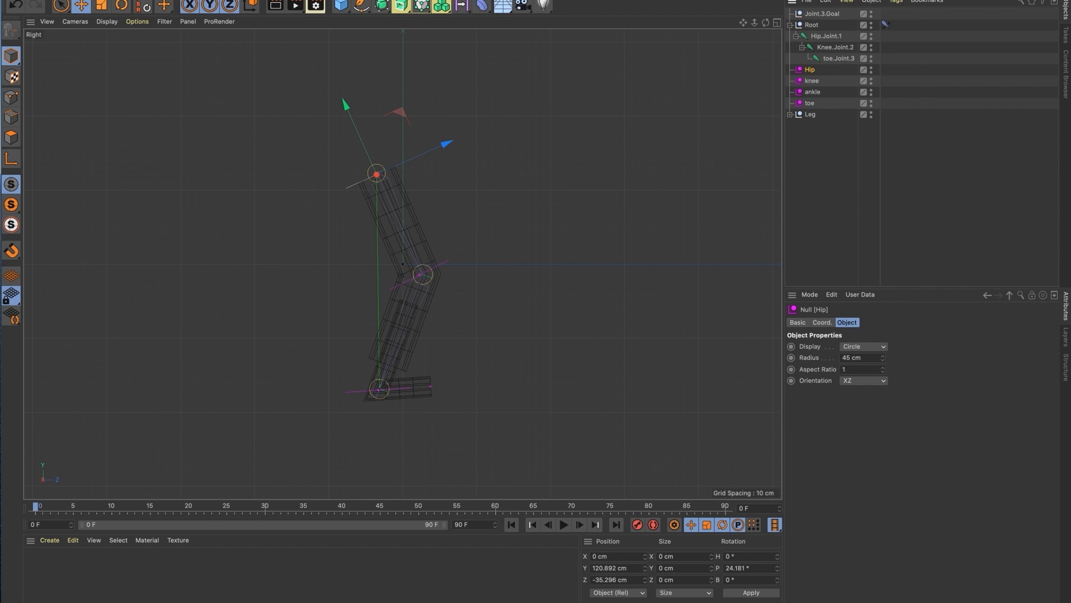
Step: Add a Constraint tag to the Hip null, enable PSR and set Hip.Joint.1 as its target
click(896, 1)
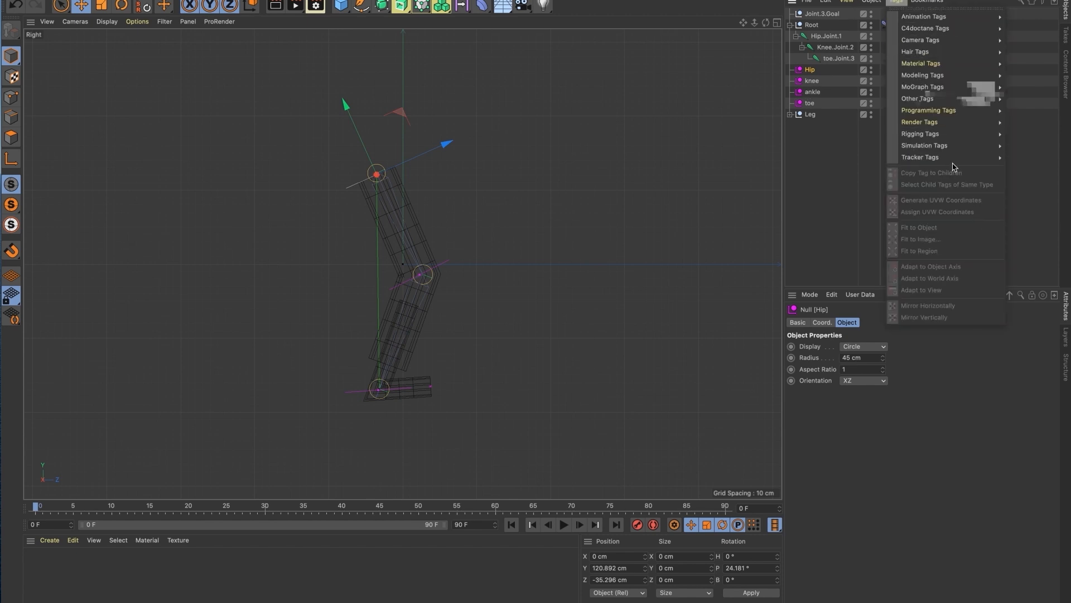
mouse_move(931, 136)
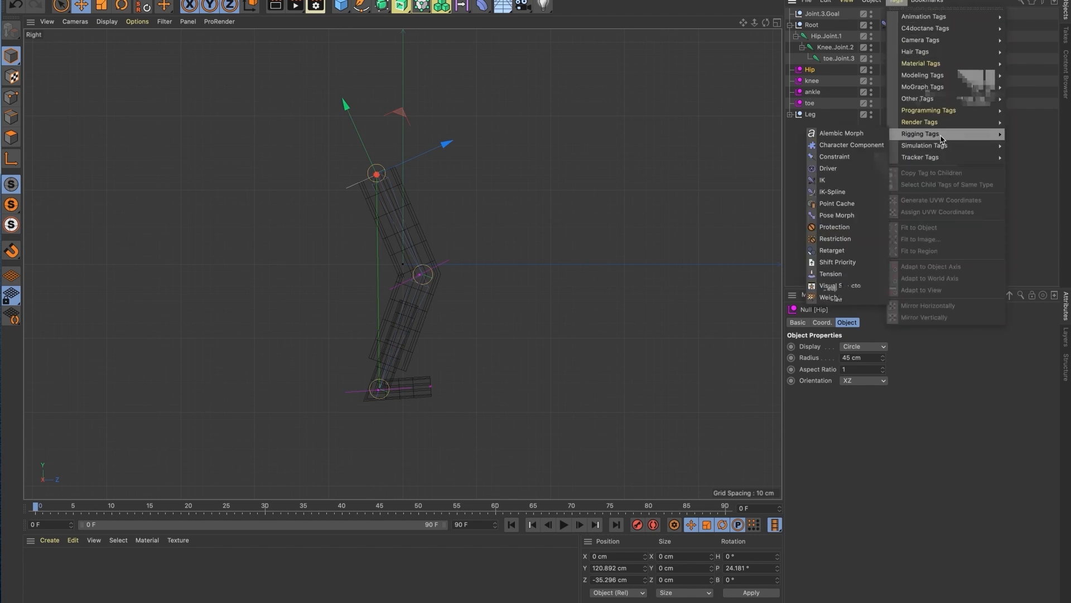
click(843, 161)
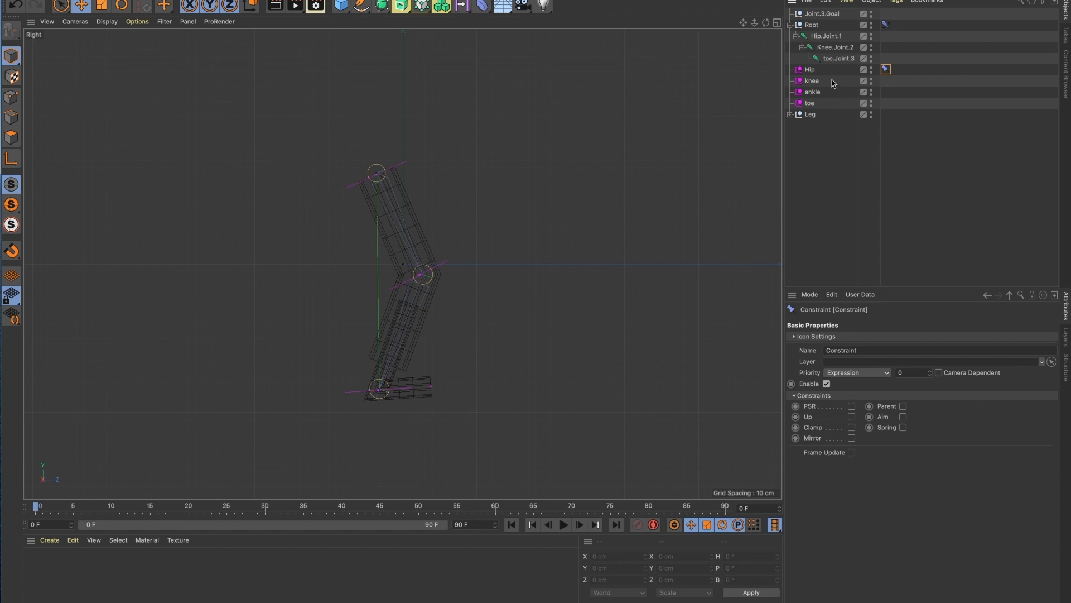
click(852, 406)
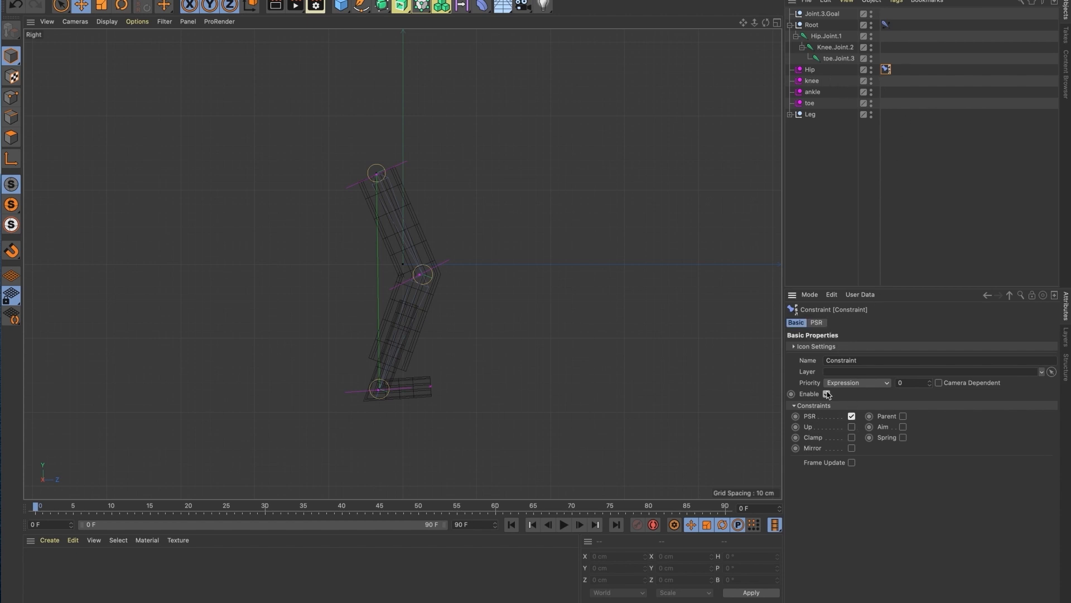
click(818, 323)
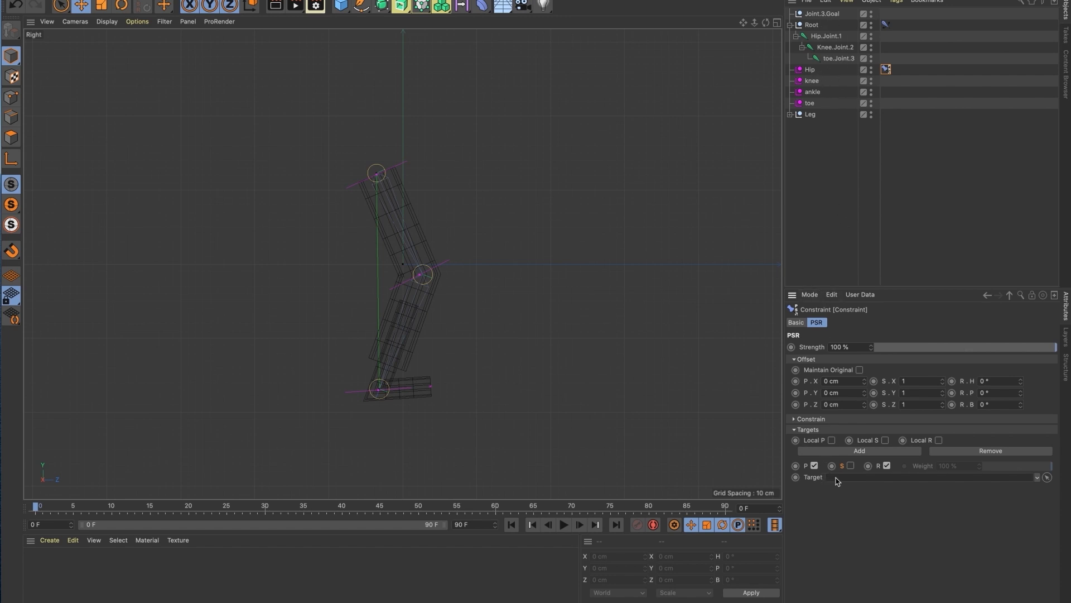
drag(830, 39, 843, 483)
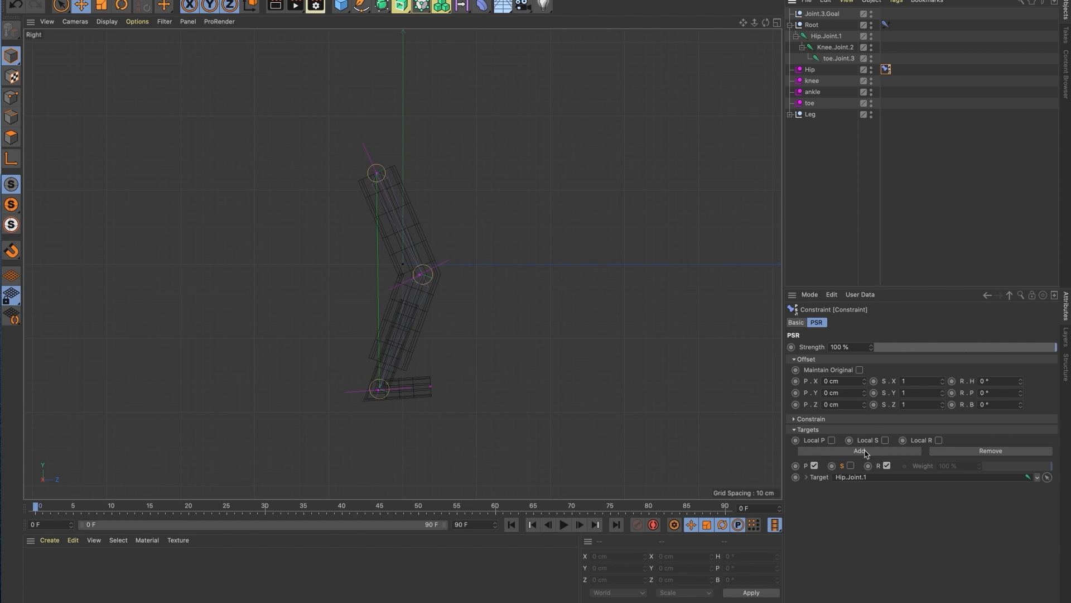
Step: Set the icon color of the Hip, knee, ankle and toe nulls to None
click(809, 70)
shift+click(809, 102)
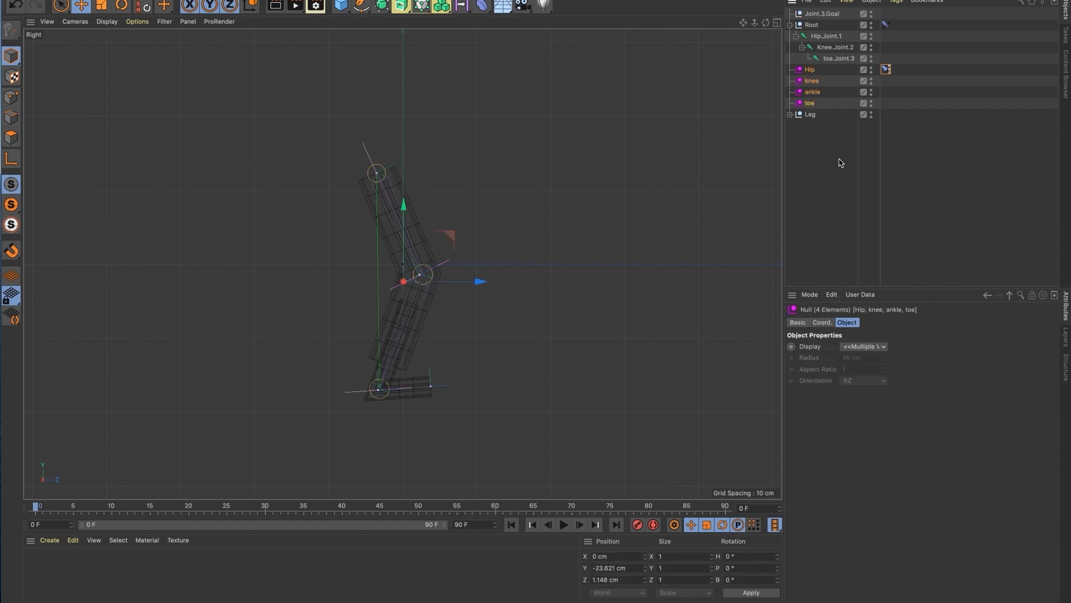
click(856, 349)
click(849, 382)
click(798, 323)
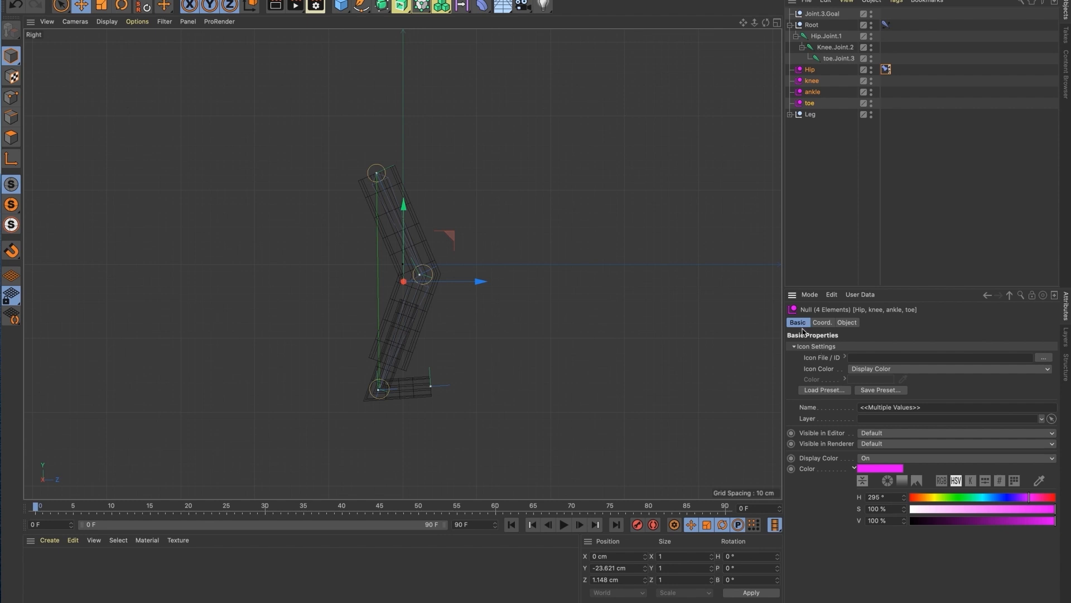
click(864, 373)
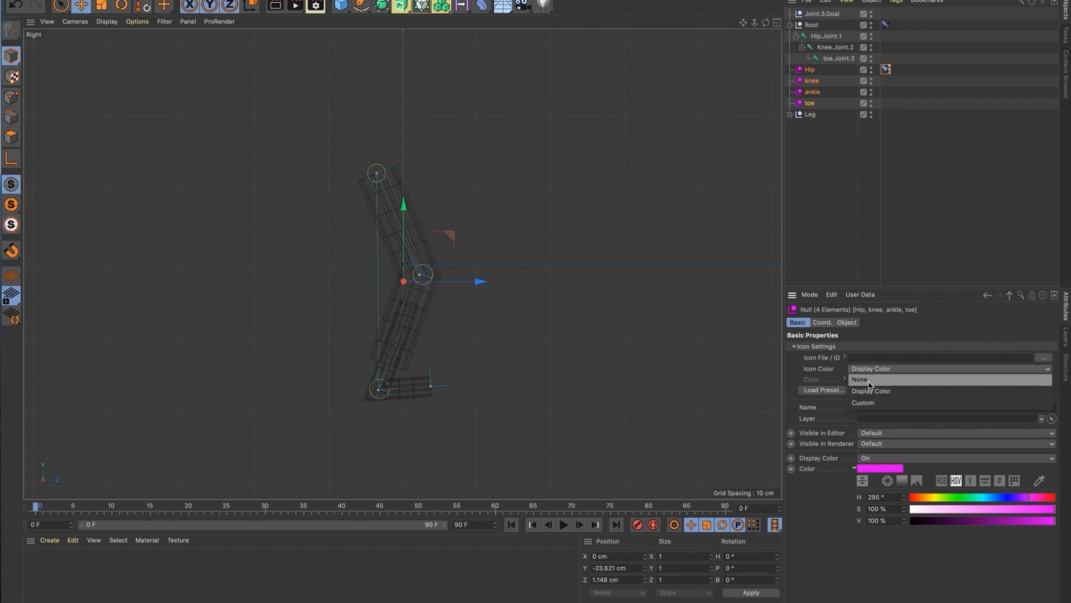
click(869, 384)
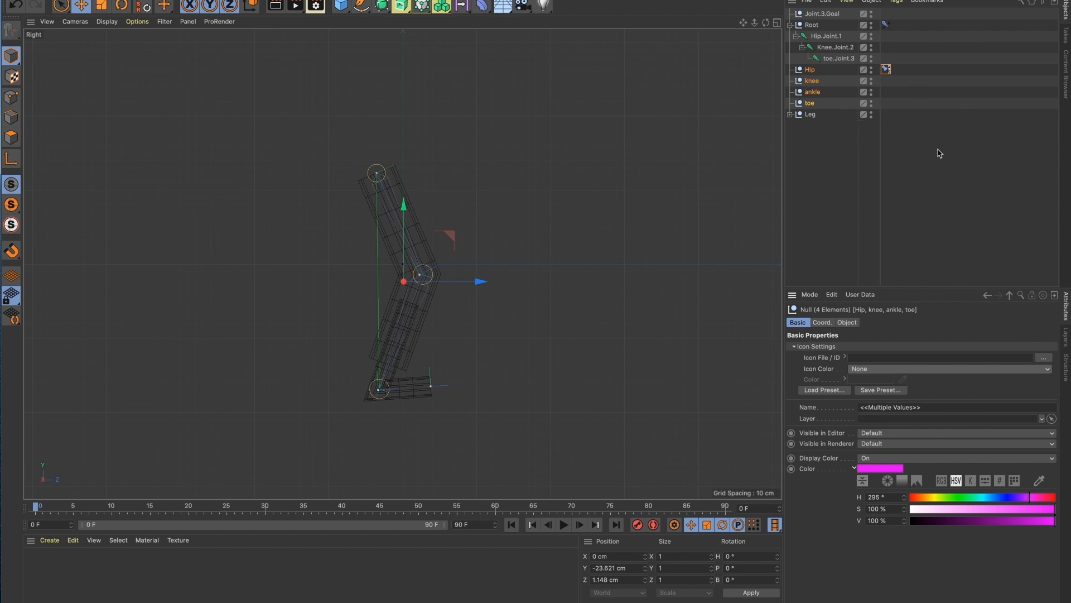
click(881, 85)
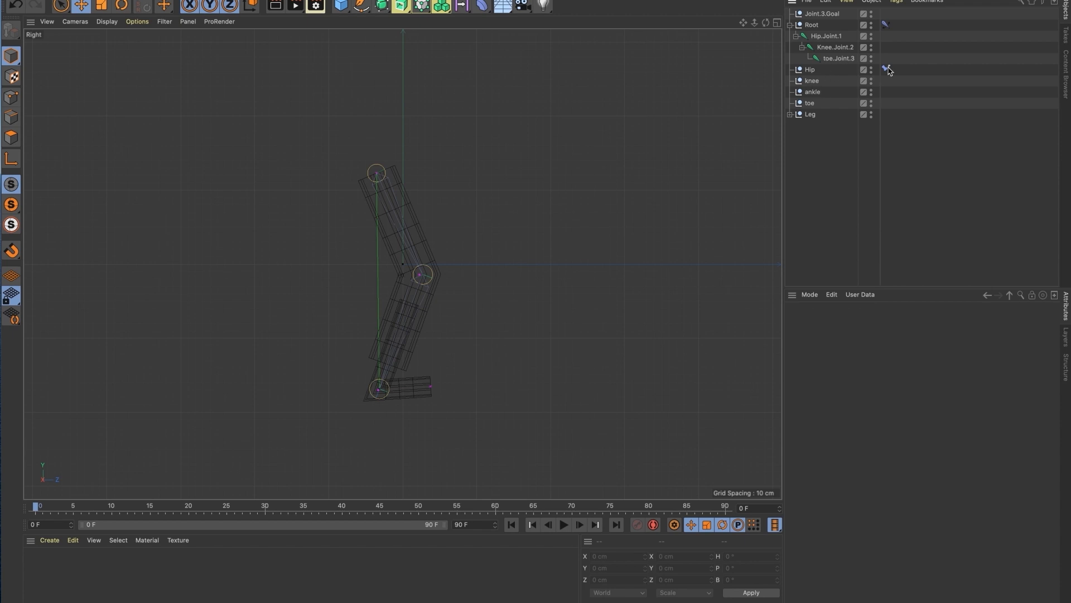
Step: Add a Constraint tag to the knee null with PSR enabled and Knee.Joint.2 as its target
click(837, 80)
click(896, 1)
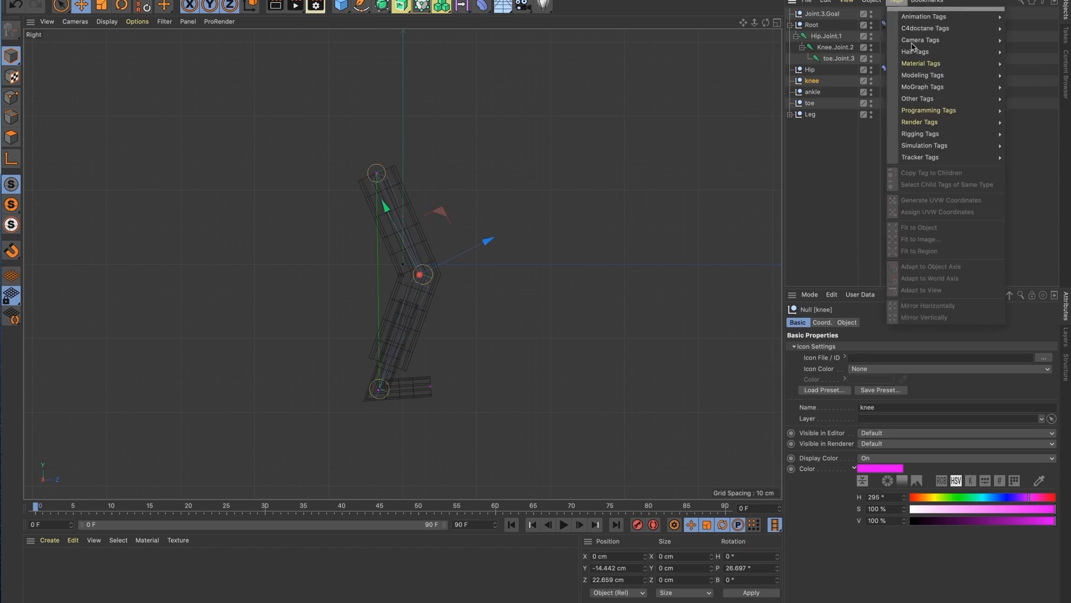
mouse_move(940, 135)
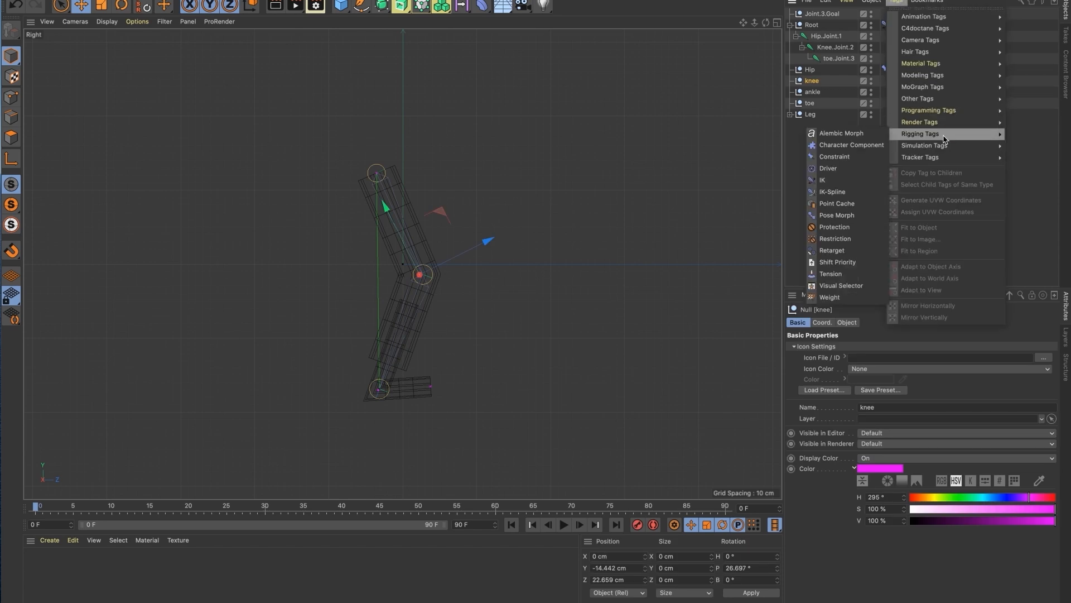
click(836, 157)
click(851, 405)
drag(832, 48, 864, 481)
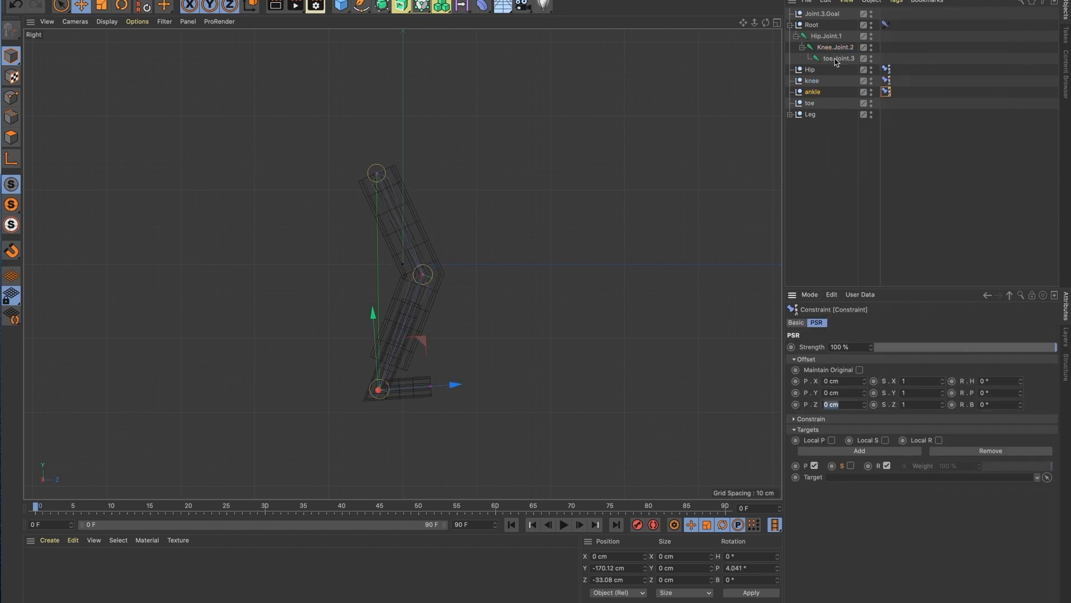
Step: Rename toe.Joint.3 to ankle.Joint.3 and set it as the PSR target of the ankle null's constraint
double_click(832, 59)
text(ankle)
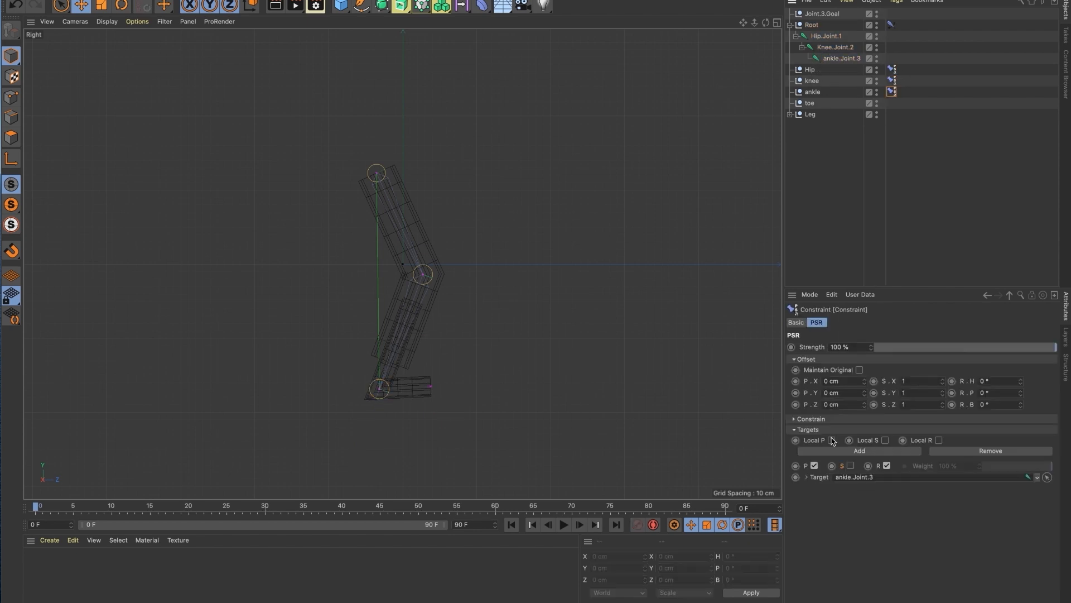
click(830, 141)
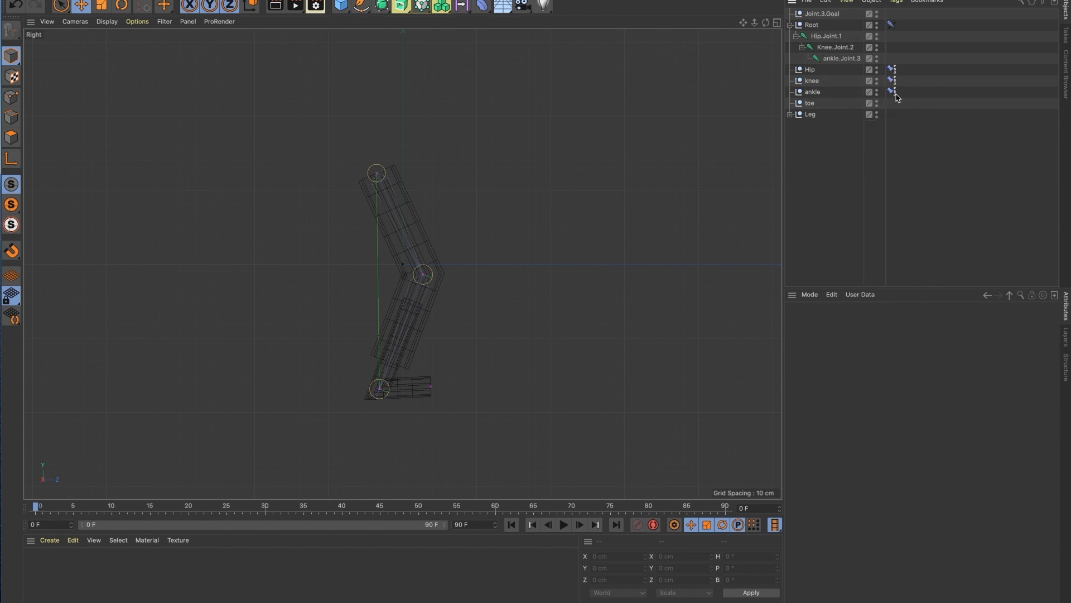
Step: Parent the toe null under the ankle null and try to turn the foot by rotating the ankle
click(817, 102)
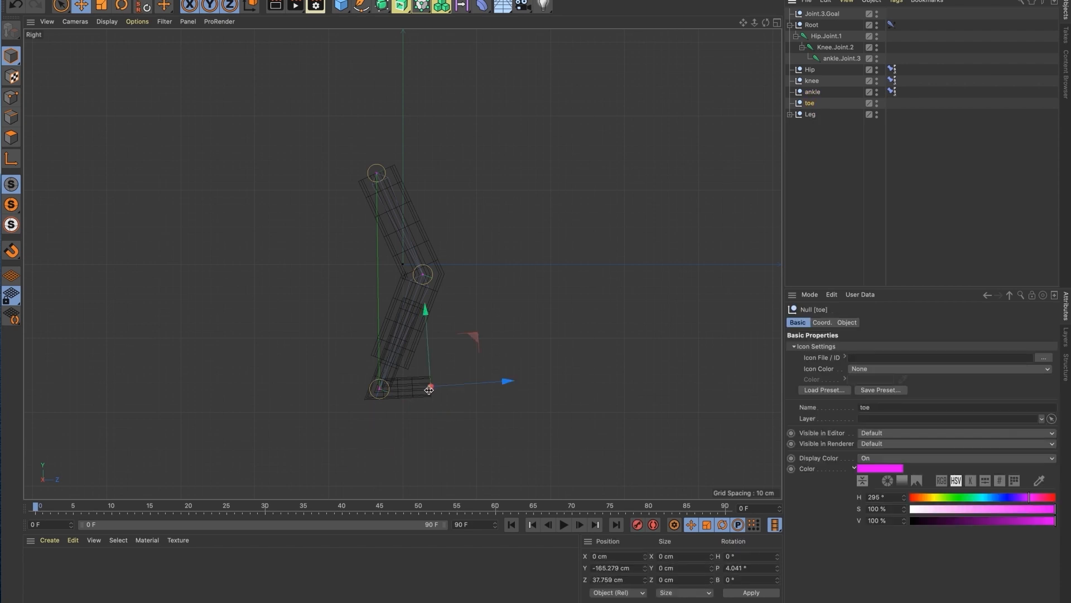
drag(810, 104, 813, 93)
mouse_move(815, 96)
mouse_down()
mouse_move(812, 106)
mouse_move(814, 93)
mouse_up()
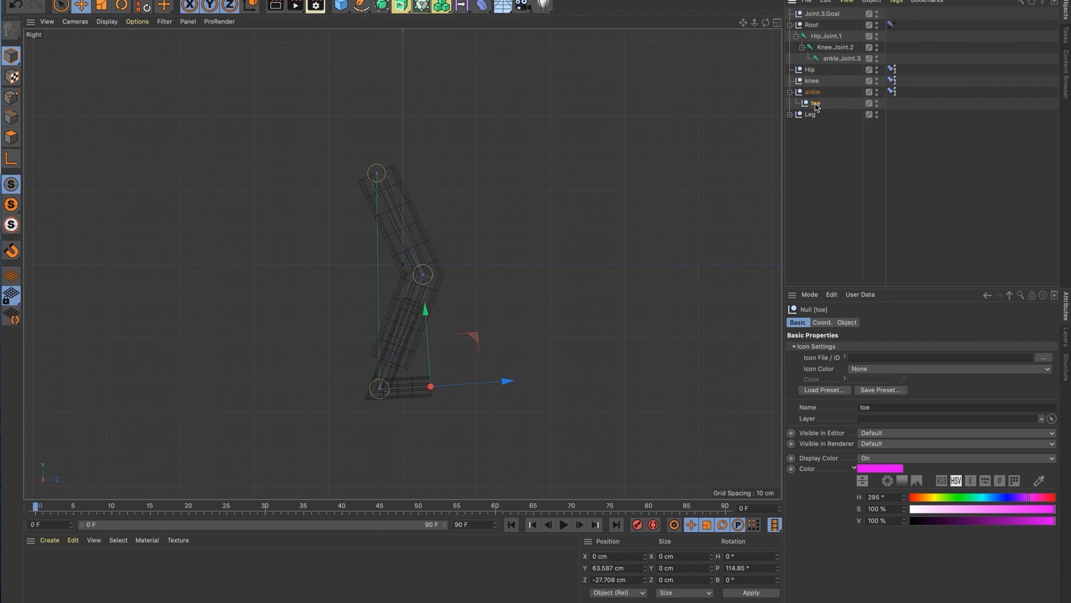
click(892, 91)
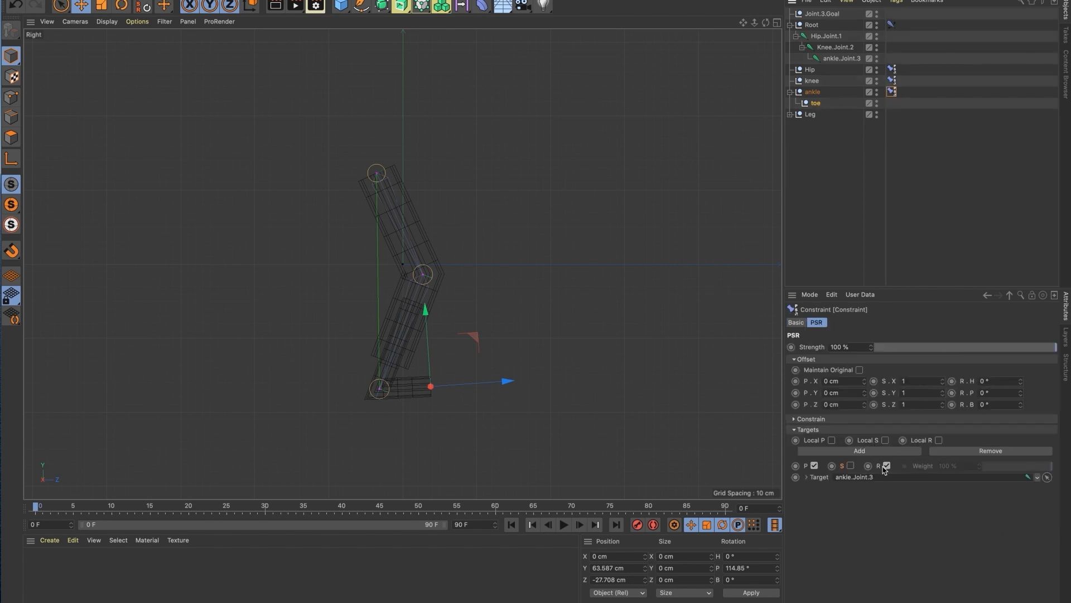
click(835, 91)
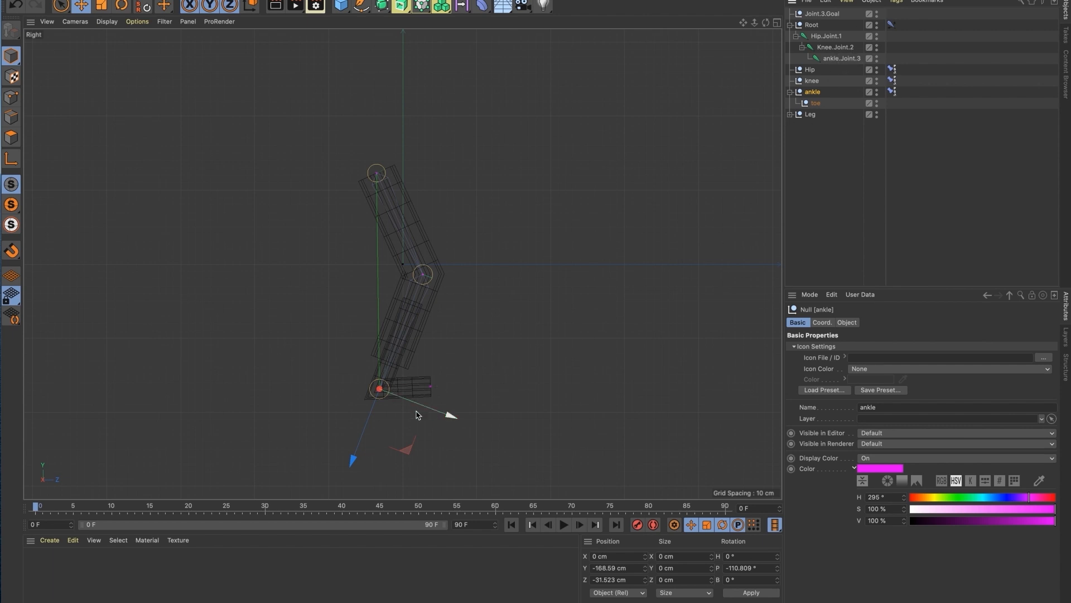
key(r)
mouse_move(413, 424)
mouse_down()
mouse_move(411, 413)
mouse_move(405, 442)
mouse_move(412, 408)
mouse_move(416, 430)
mouse_up()
click(823, 116)
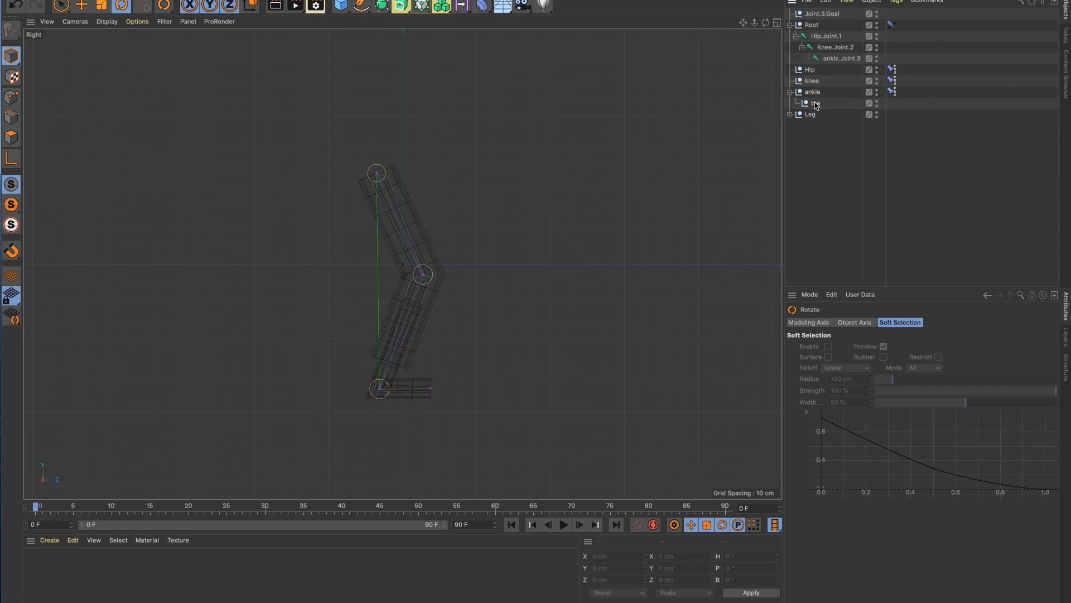
Step: Parent the toe null under Joint.3.Goal and test the foot by rotating and moving the goal, leaving it about Y -162.7 cm, Z -29.7 cm
drag(817, 106, 829, 16)
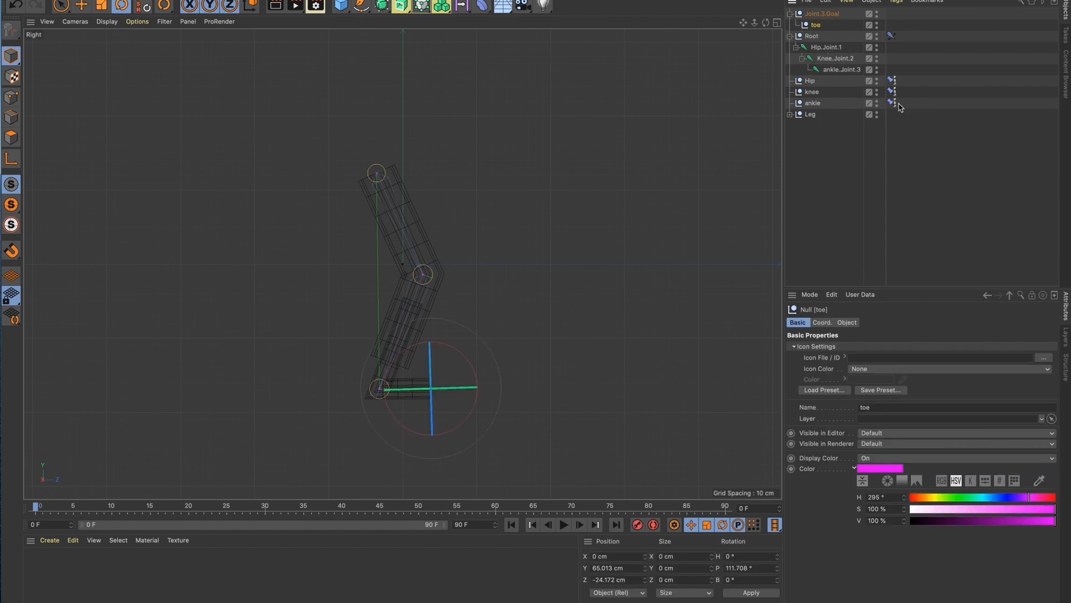
click(820, 16)
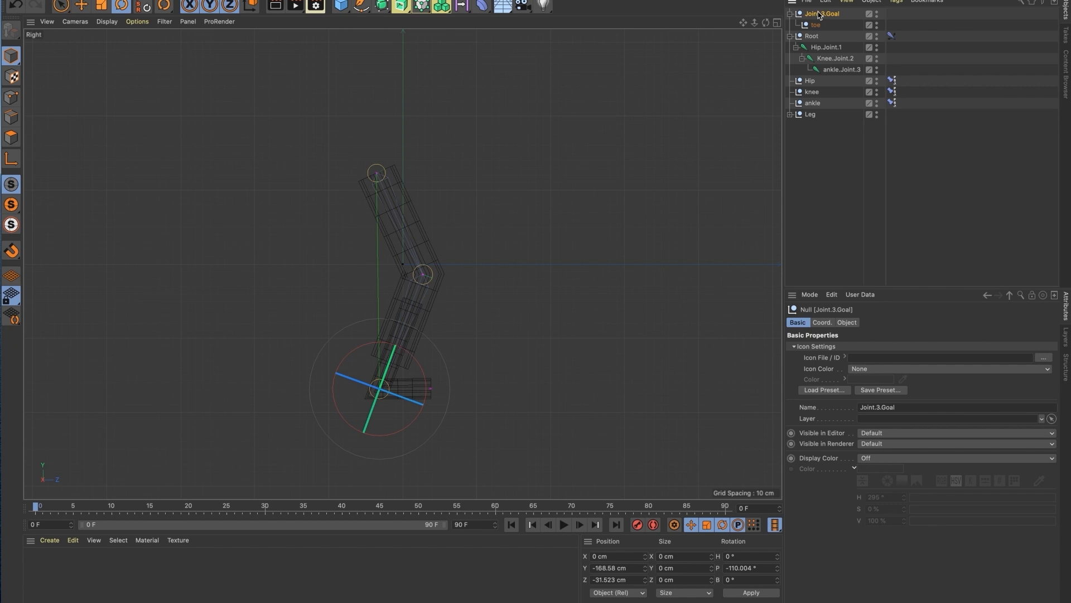
drag(427, 375, 428, 371)
key(e)
mouse_move(406, 444)
mouse_down()
mouse_move(413, 425)
mouse_move(433, 423)
mouse_move(440, 442)
mouse_move(411, 438)
mouse_up()
key(r)
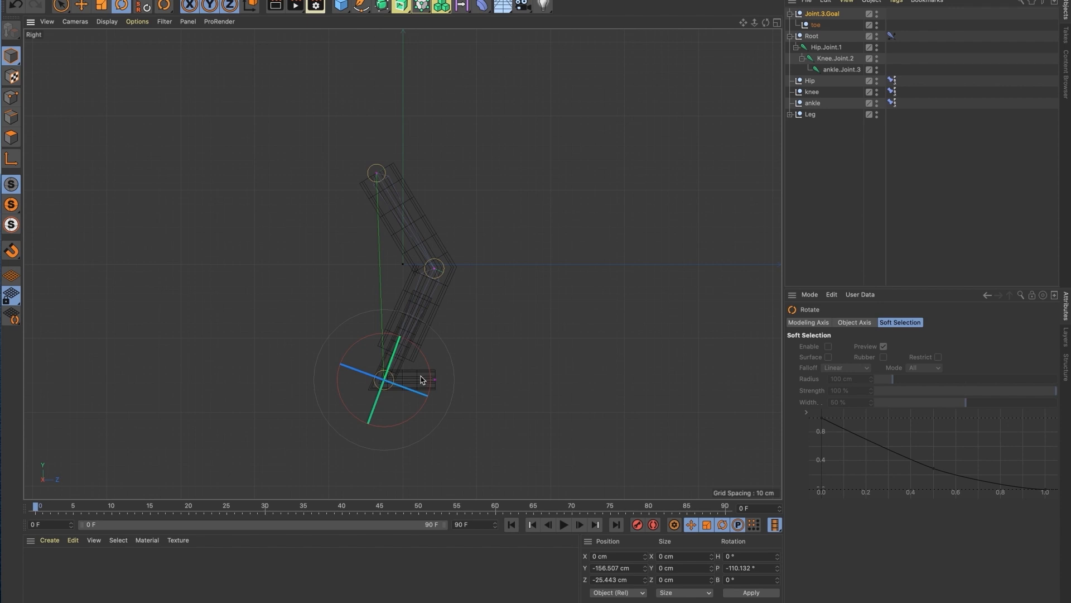
mouse_move(426, 373)
mouse_down()
mouse_move(433, 384)
mouse_move(431, 363)
mouse_up()
key(e)
drag(412, 437, 400, 447)
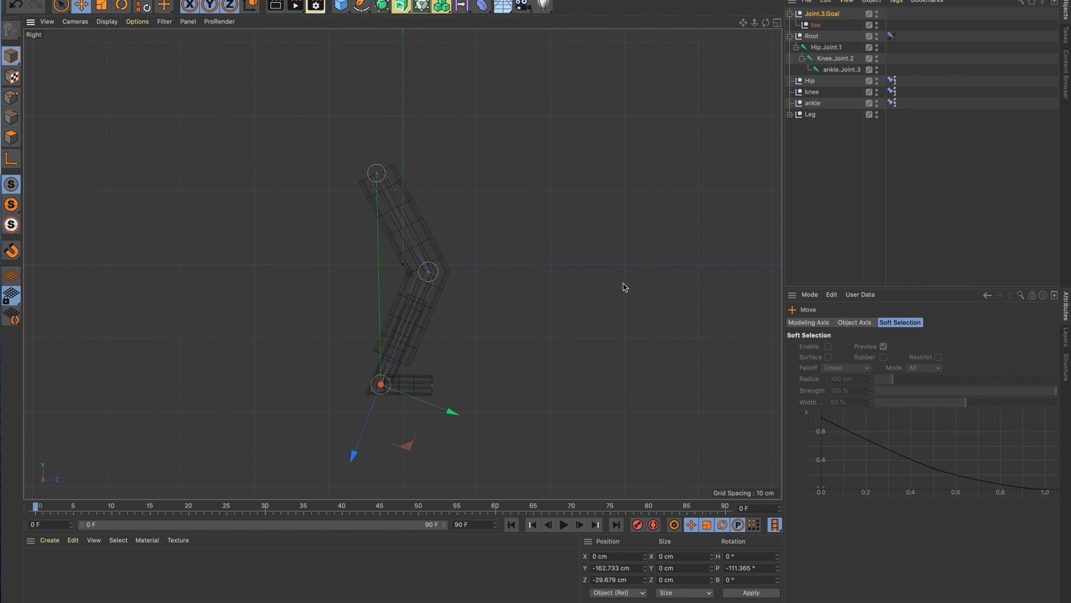
Step: Unparent the toe null from Joint.3.Goal and set the goal's pitch rotation to 0°
mouse_move(816, 24)
mouse_down()
mouse_move(812, 41)
mouse_move(816, 20)
mouse_up()
click(818, 14)
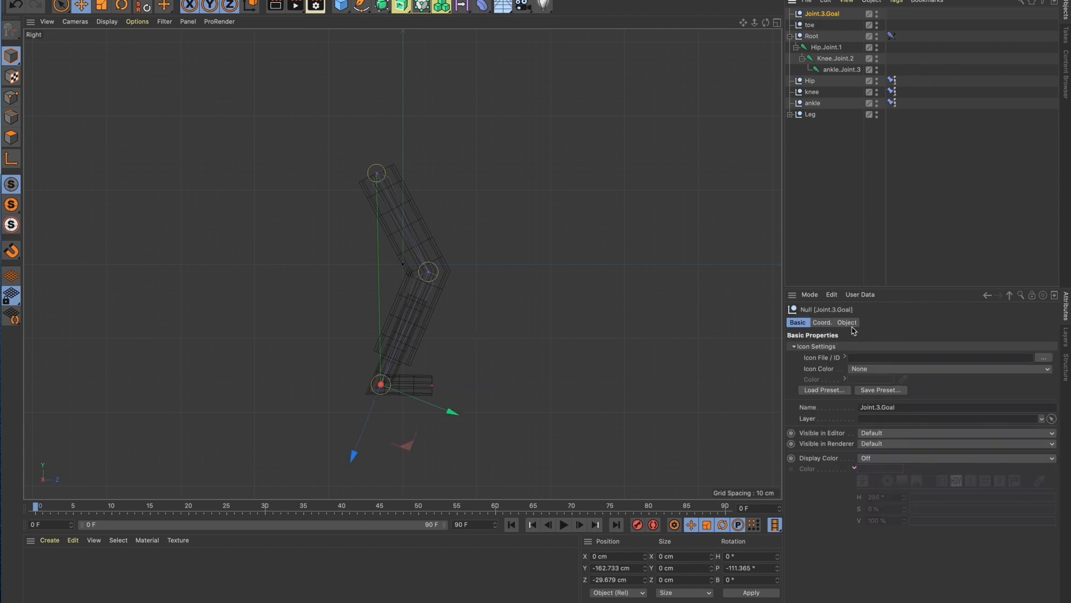
click(834, 324)
drag(1021, 359, 980, 359)
text(0)
key(Return)
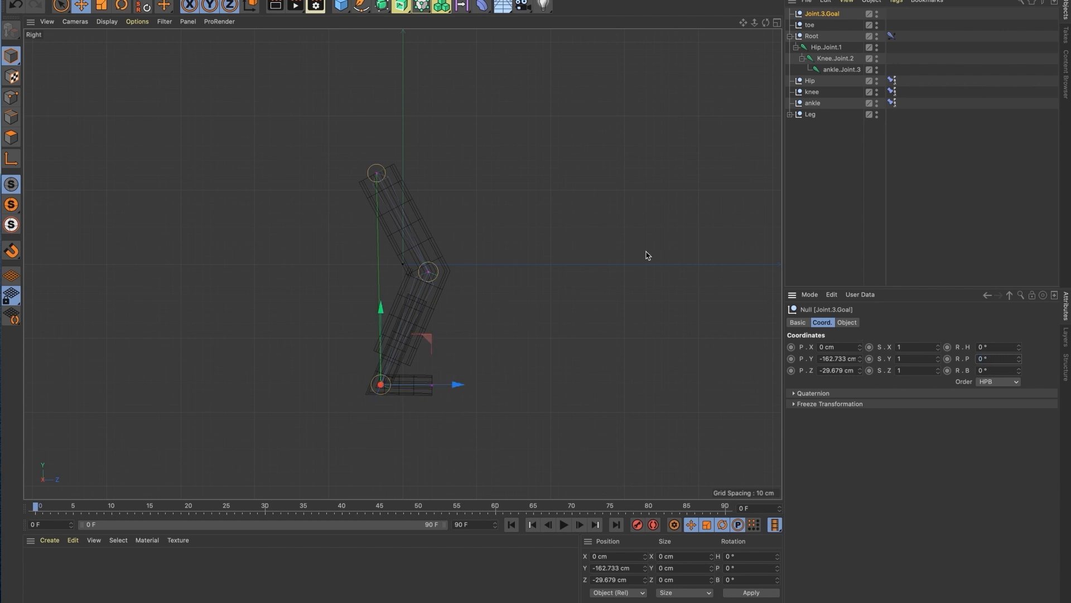
Step: Nudge the toe null level with the ankle and parent it under Joint.3.Goal again
click(810, 25)
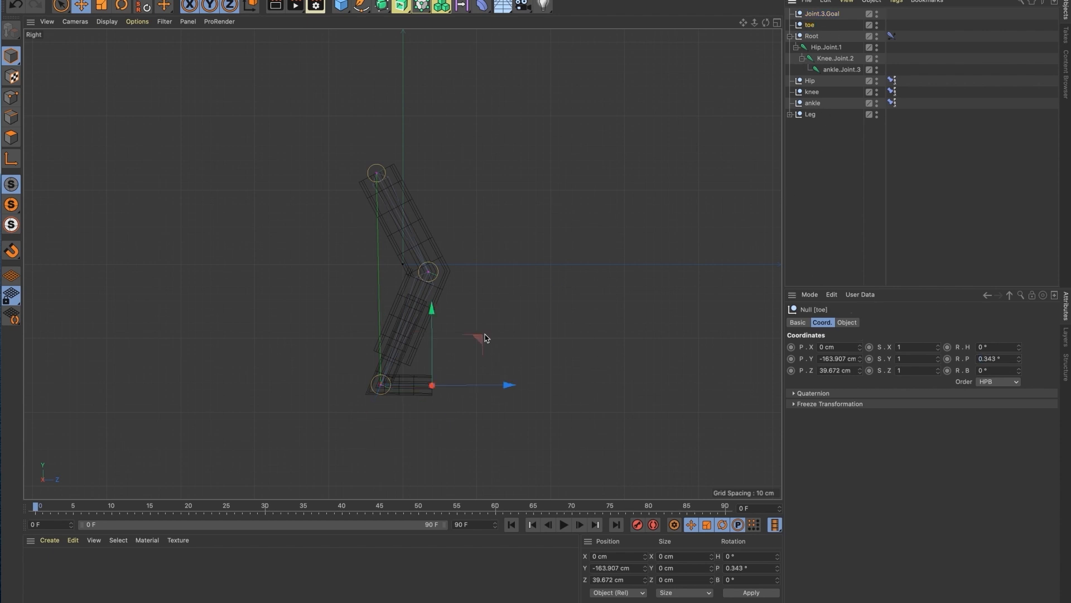
drag(481, 343, 481, 344)
drag(815, 24, 821, 13)
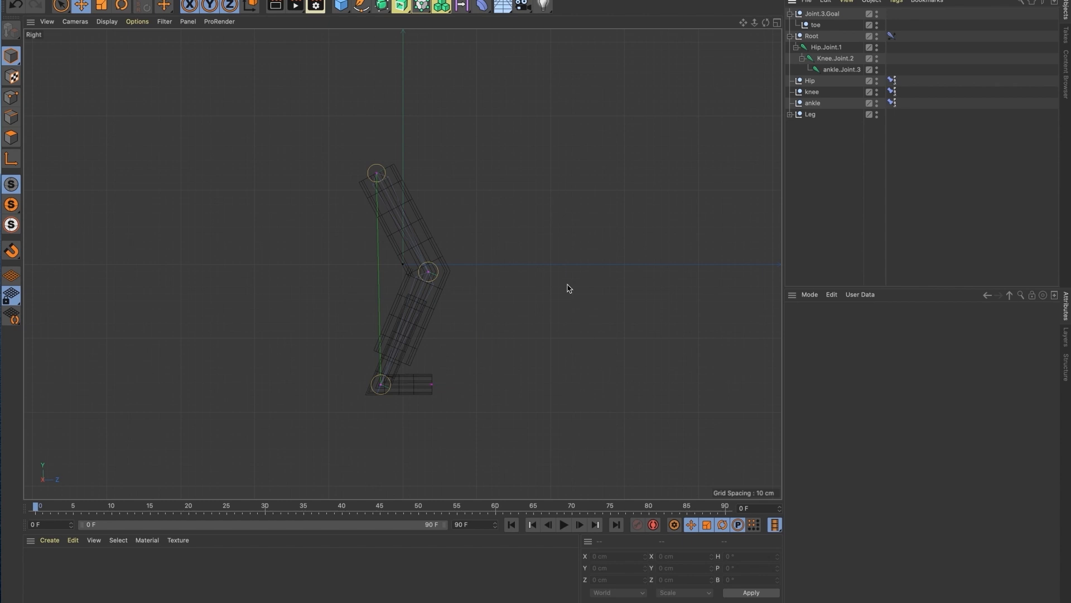
Step: Display the Joint.3.Goal null as a Cube, working in the full-size perspective view
click(822, 13)
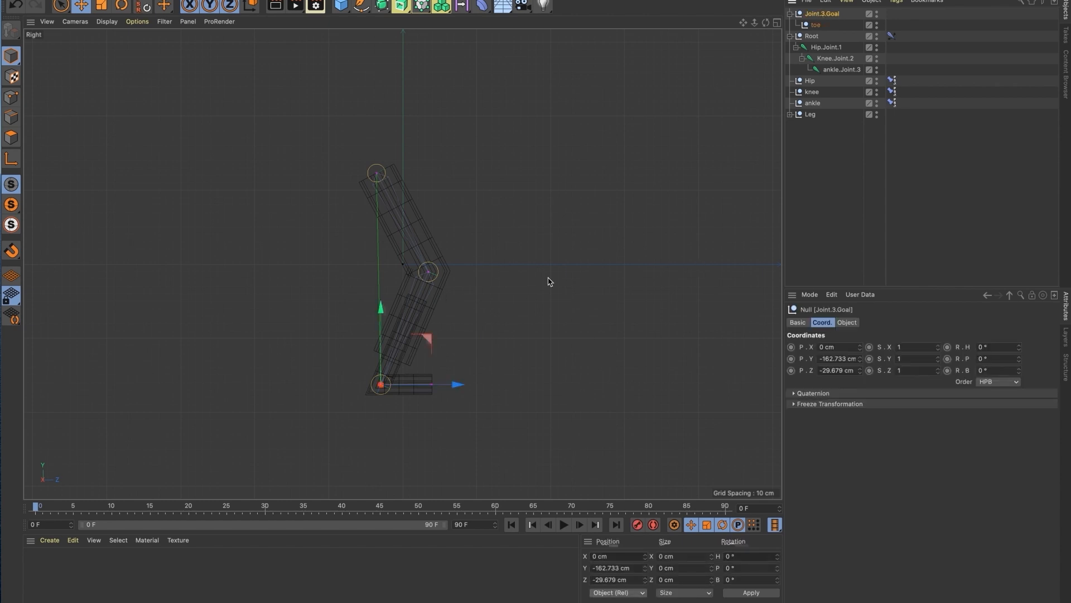
middle_click(286, 136)
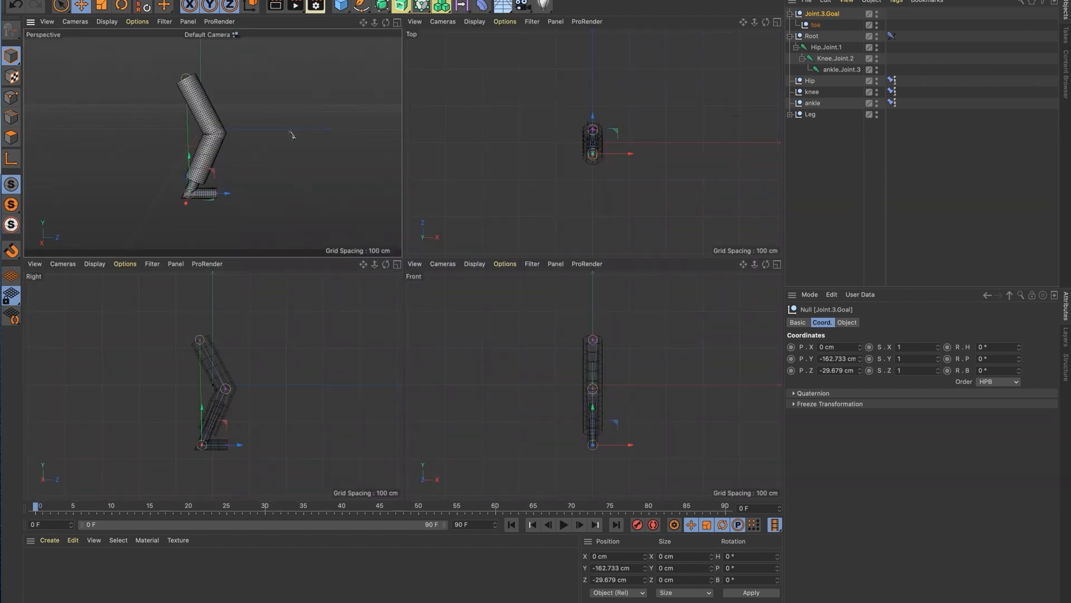
middle_click(294, 146)
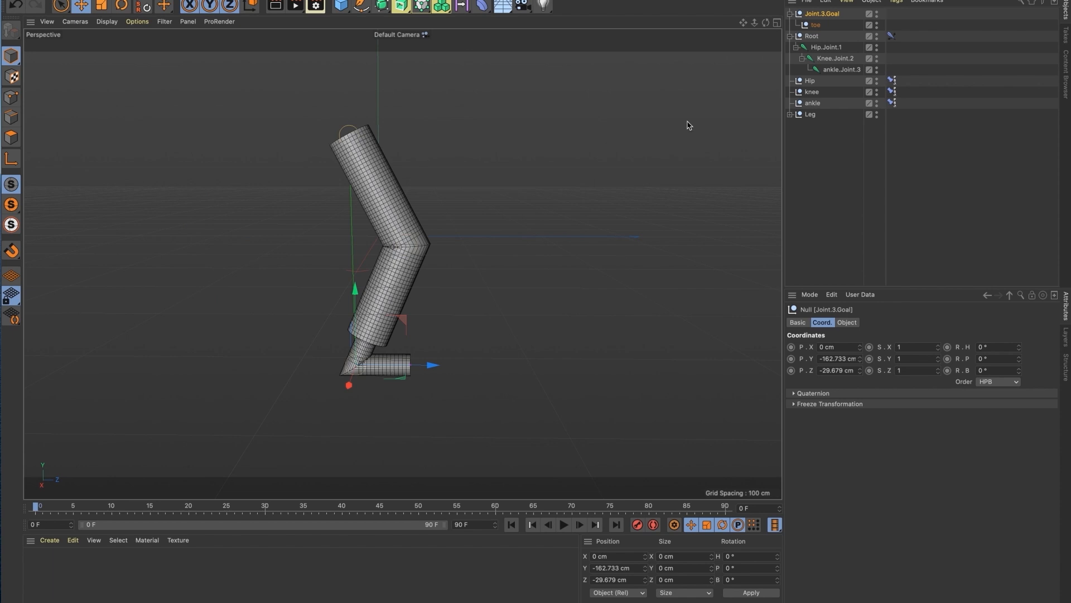
click(854, 323)
click(865, 348)
click(833, 120)
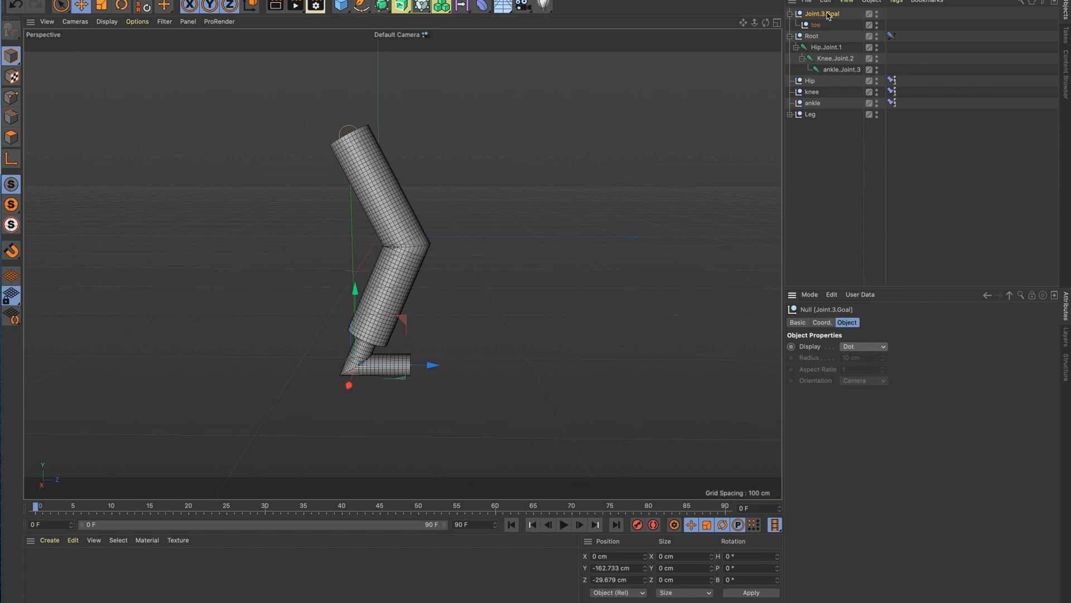
click(864, 346)
click(849, 324)
click(861, 347)
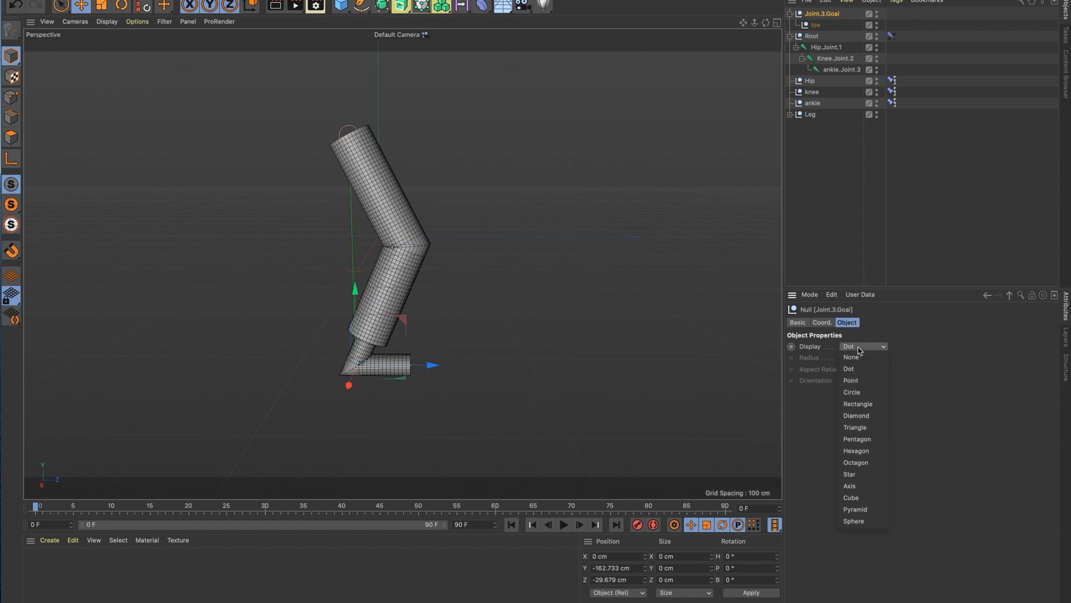
click(866, 498)
Step: Set the goal's cube display to a radius of 39 cm and ZY orientation
drag(884, 360, 884, 360)
click(861, 384)
click(868, 410)
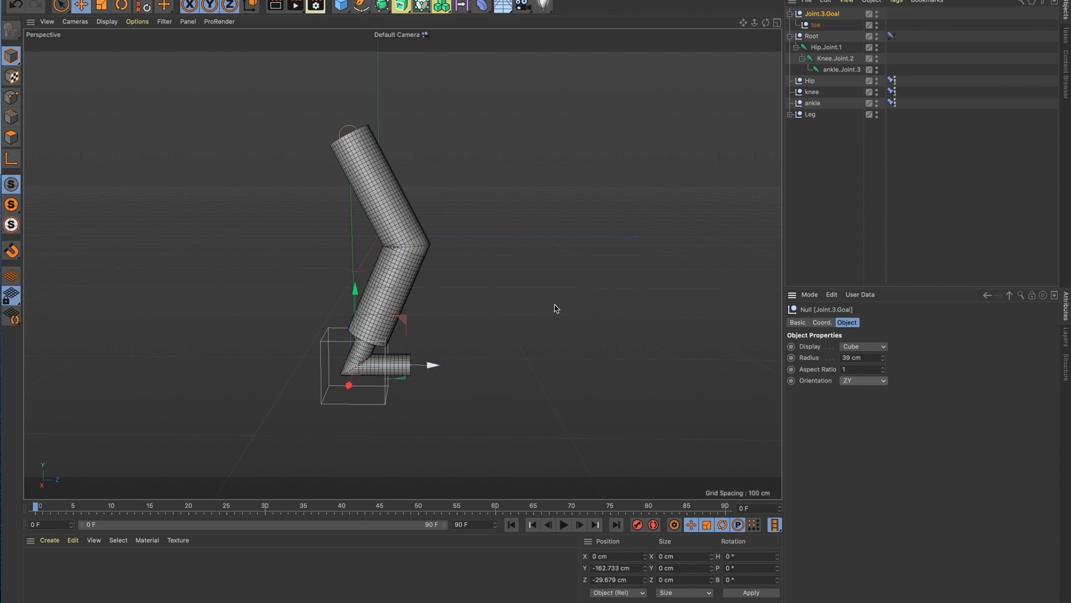
Step: Turn on a magenta display color (hue 295°, saturation 100%) for Joint.3.Goal and set its icon color to Display Color
click(822, 322)
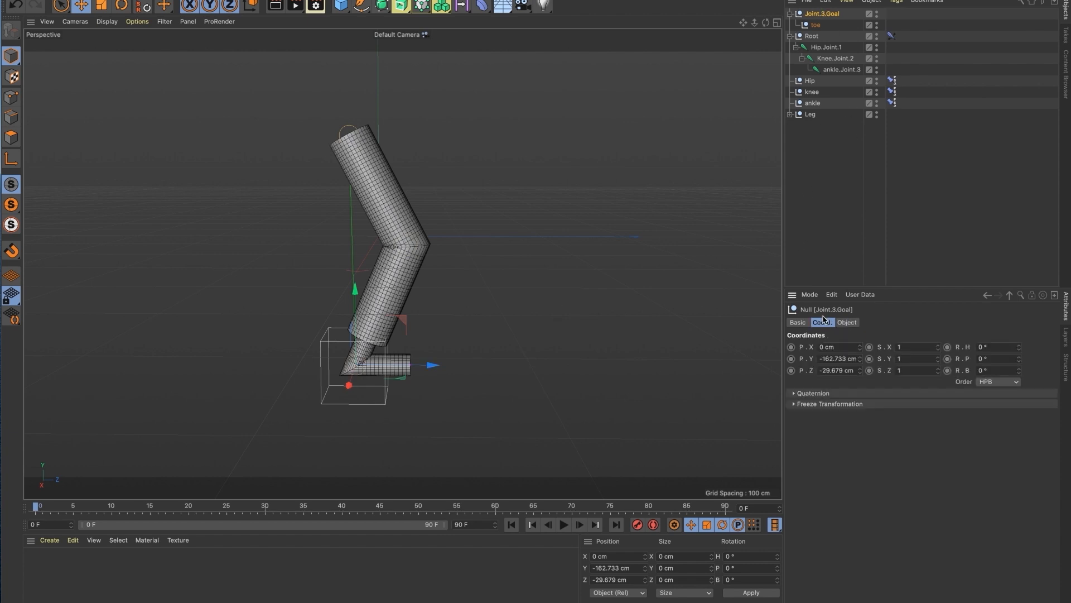
click(798, 323)
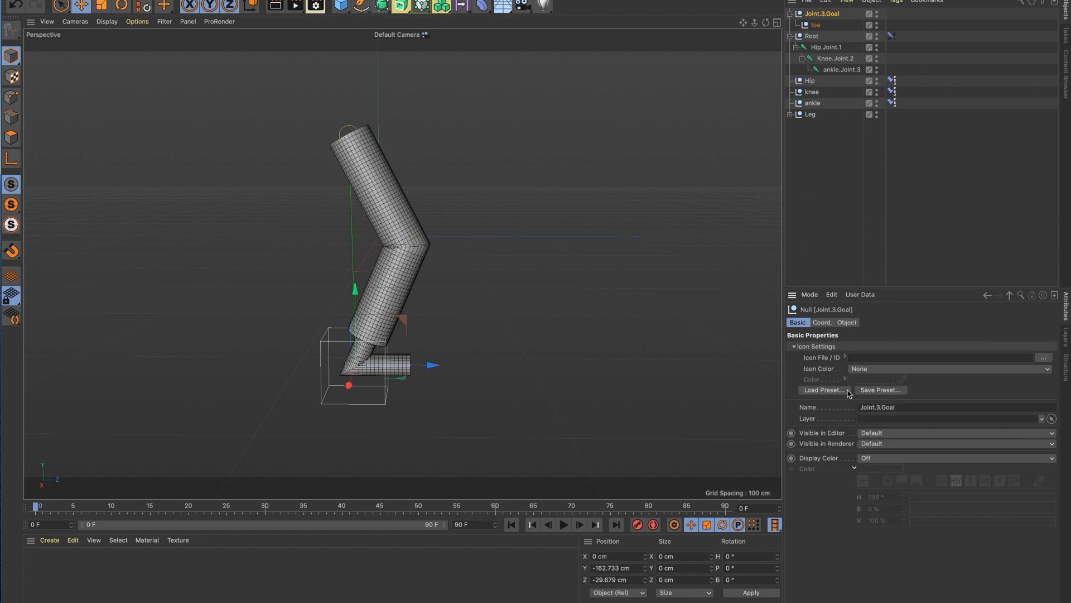
click(873, 462)
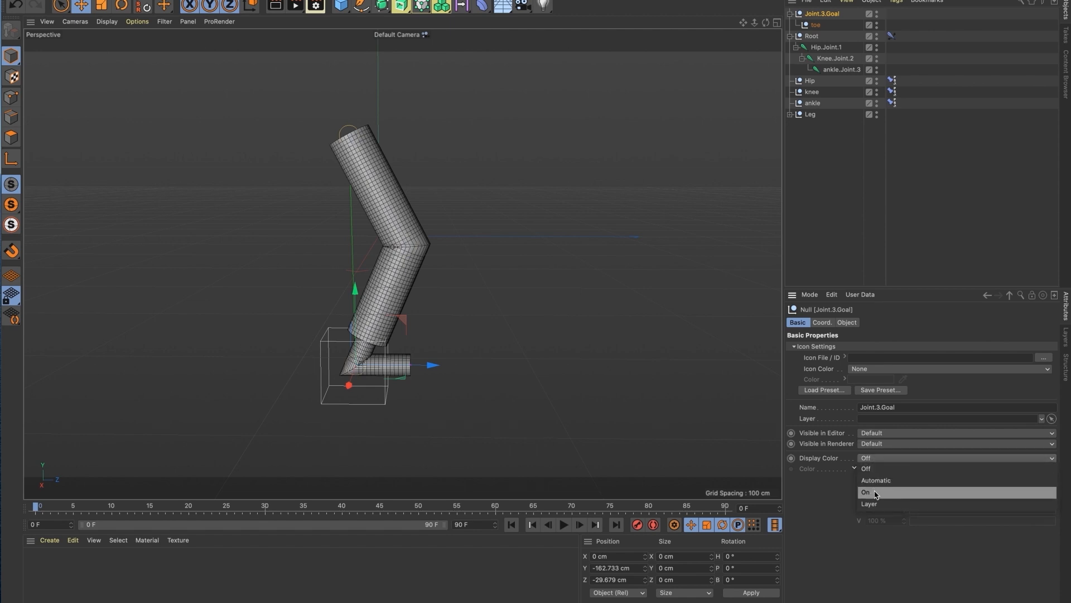
click(875, 488)
drag(1041, 511, 1056, 509)
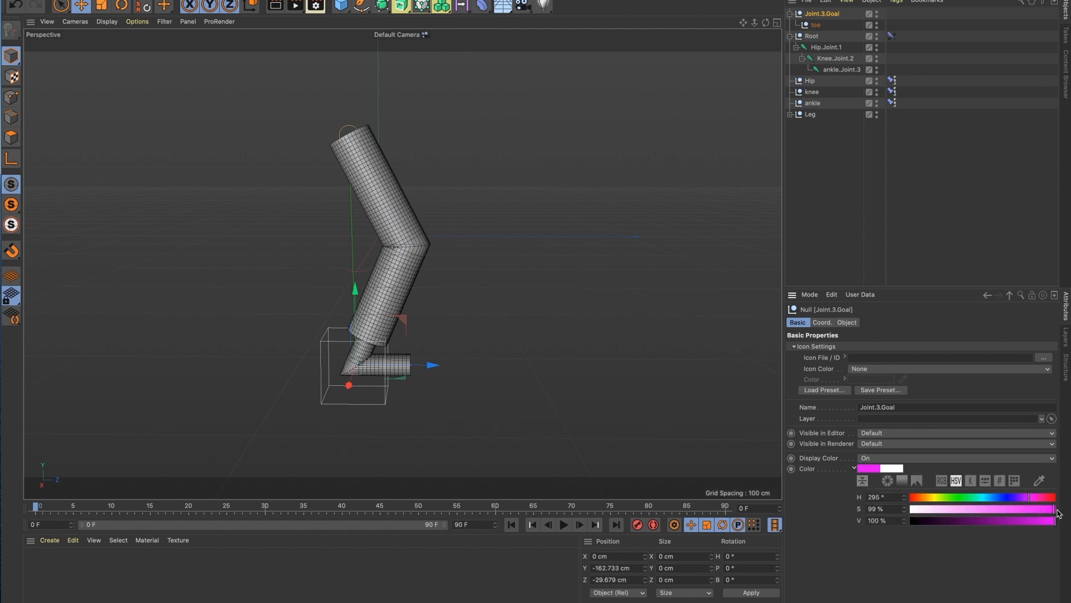
click(852, 370)
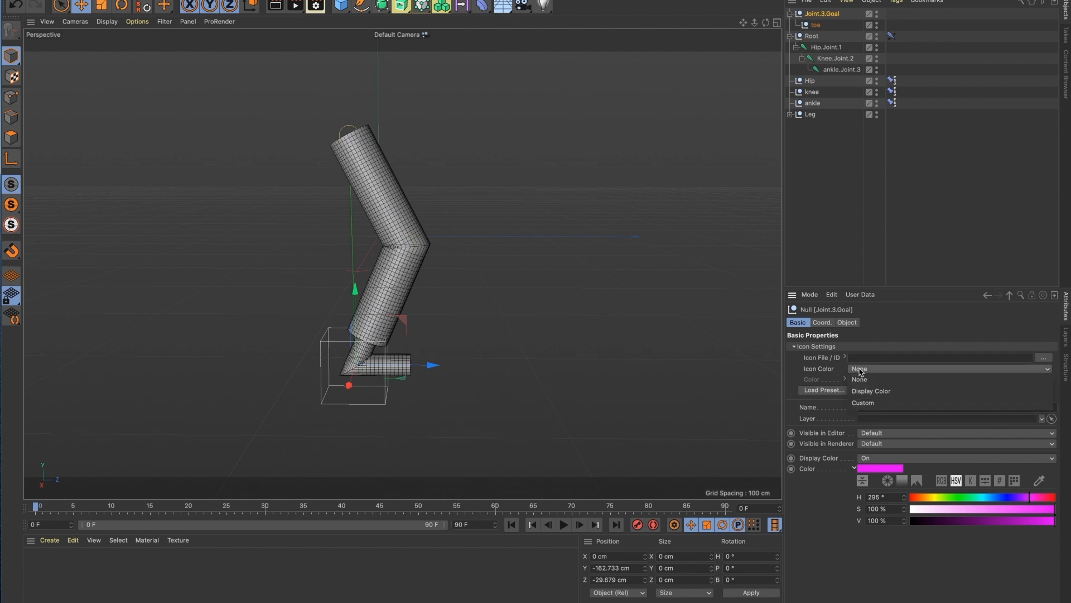
click(884, 395)
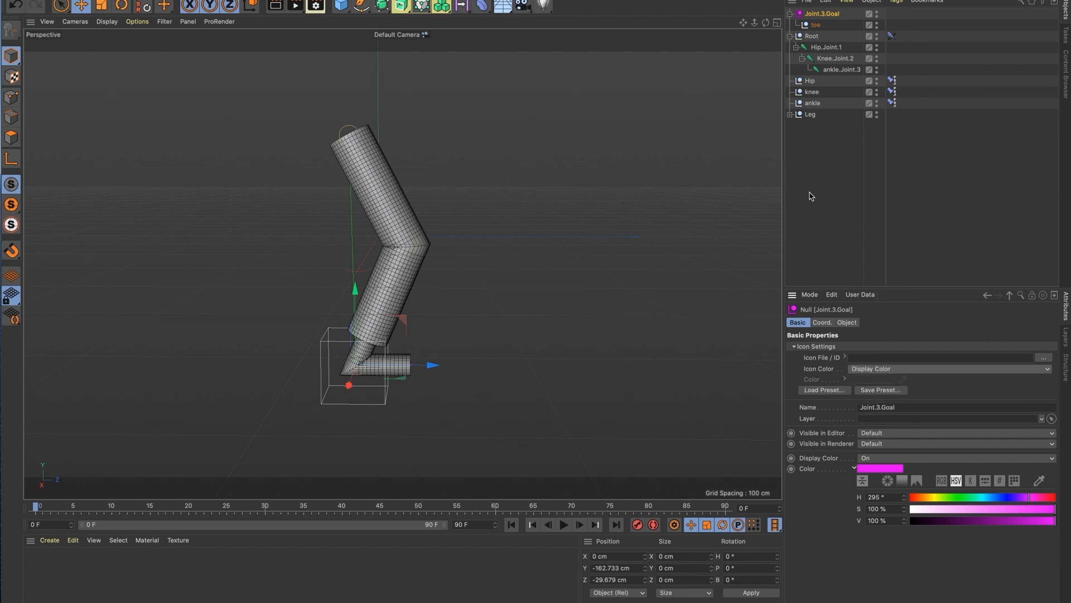
Step: Collapse the Joint.3.Goal and Root hierarchies and rename the Root null as LegJoints
click(790, 15)
click(790, 25)
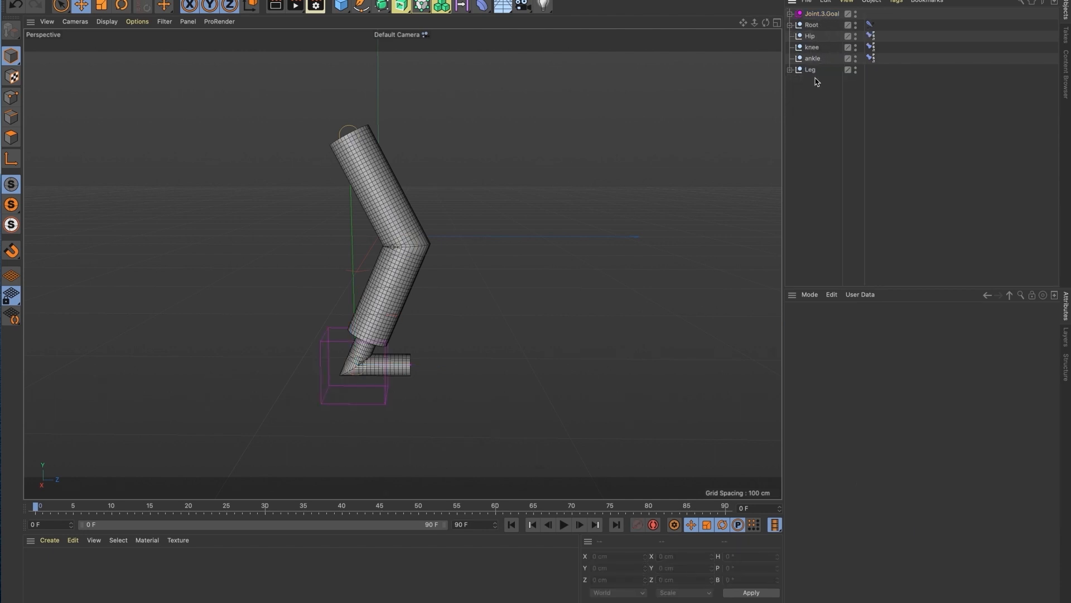
double_click(810, 25)
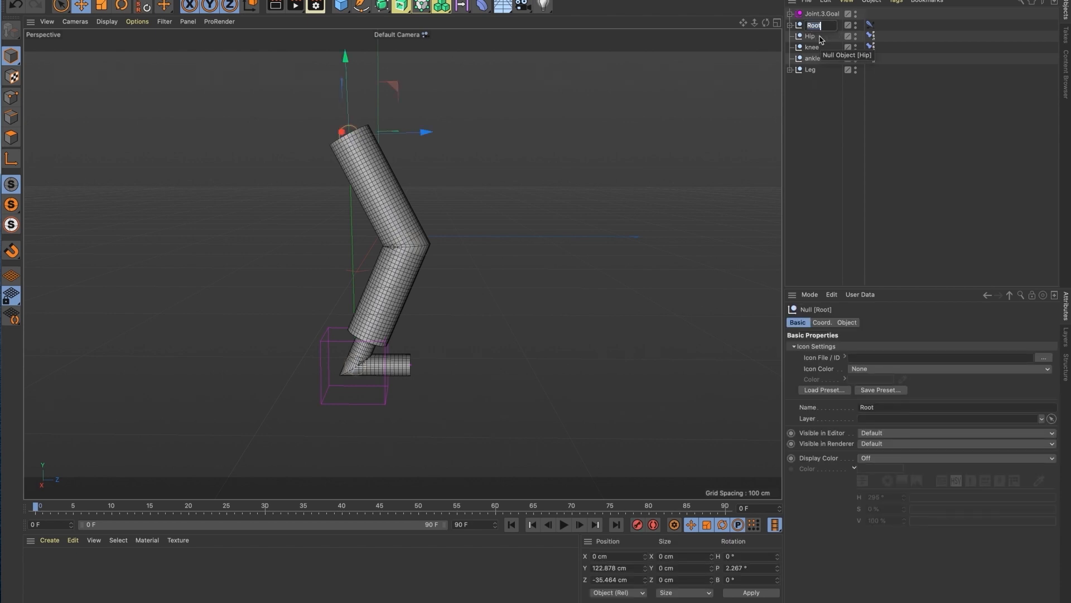
text(LegJoints)
key(Return)
click(812, 125)
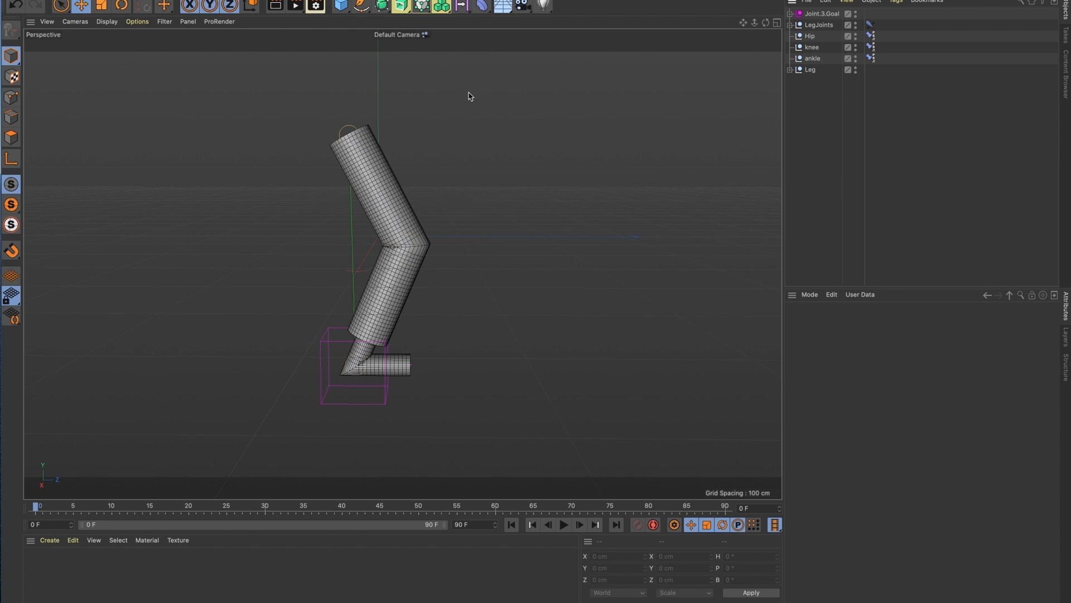
Step: Add a null named Leg and parent the goal, LegJoints, Hip, knee, ankle and existing Leg group under it
click(341, 6)
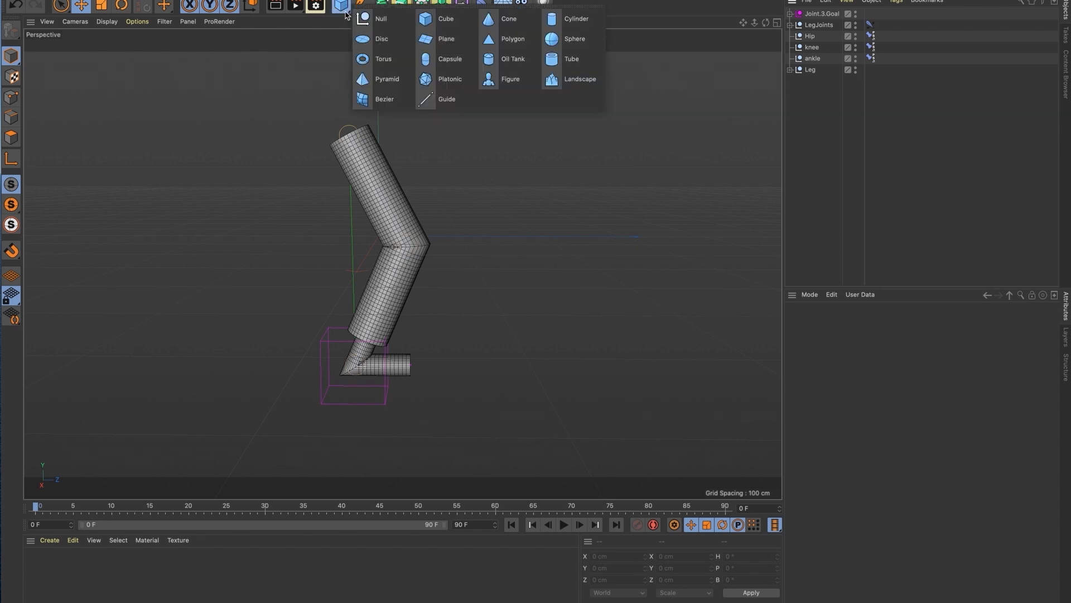
click(381, 18)
click(821, 24)
shift+click(811, 81)
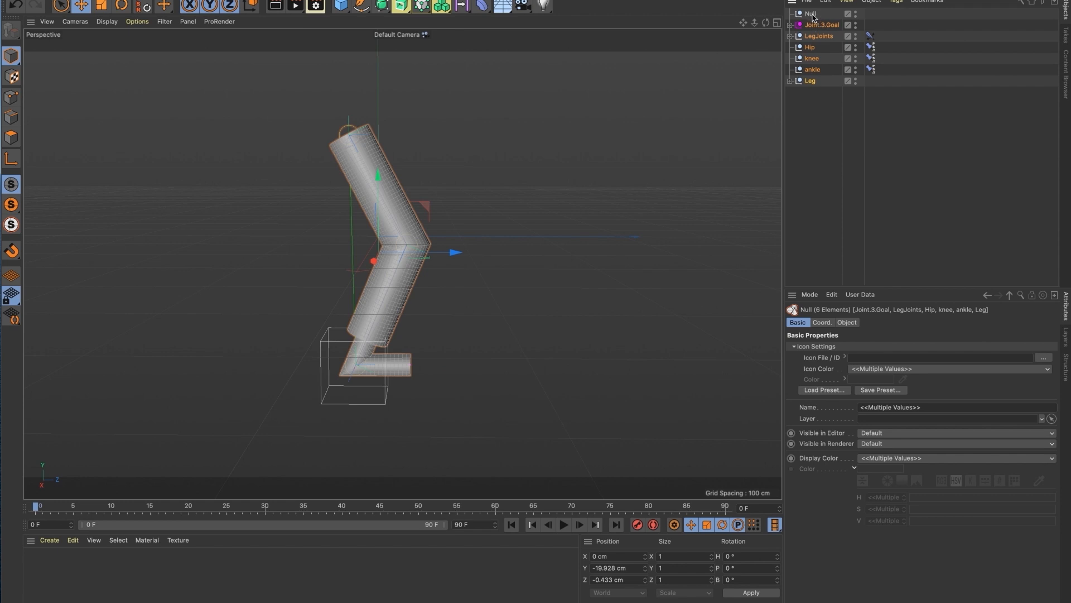
drag(814, 16, 813, 15)
click(812, 14)
text(Le)
key(Return)
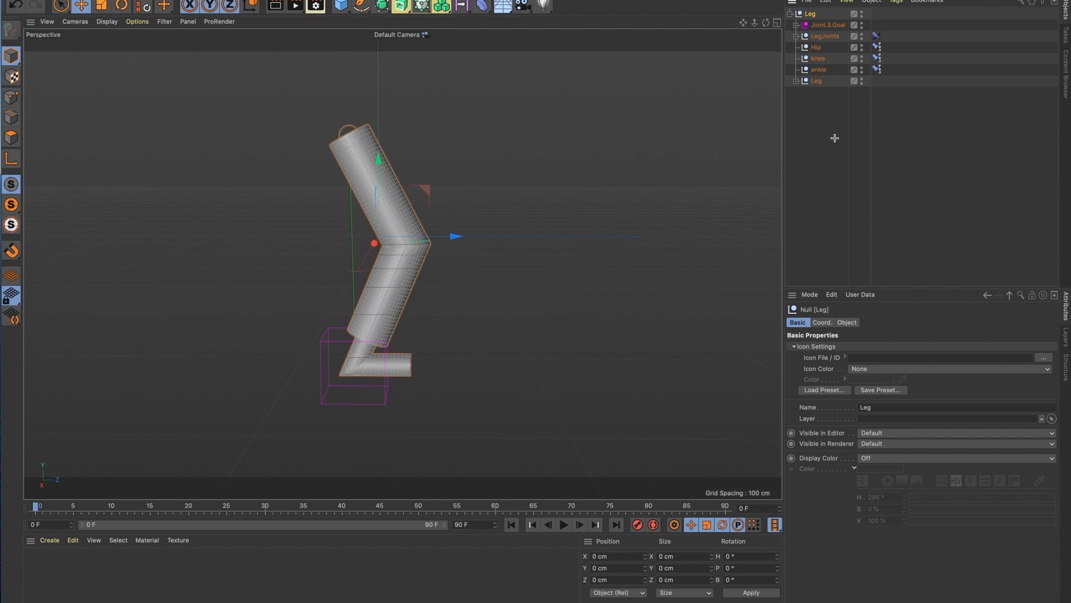
click(793, 18)
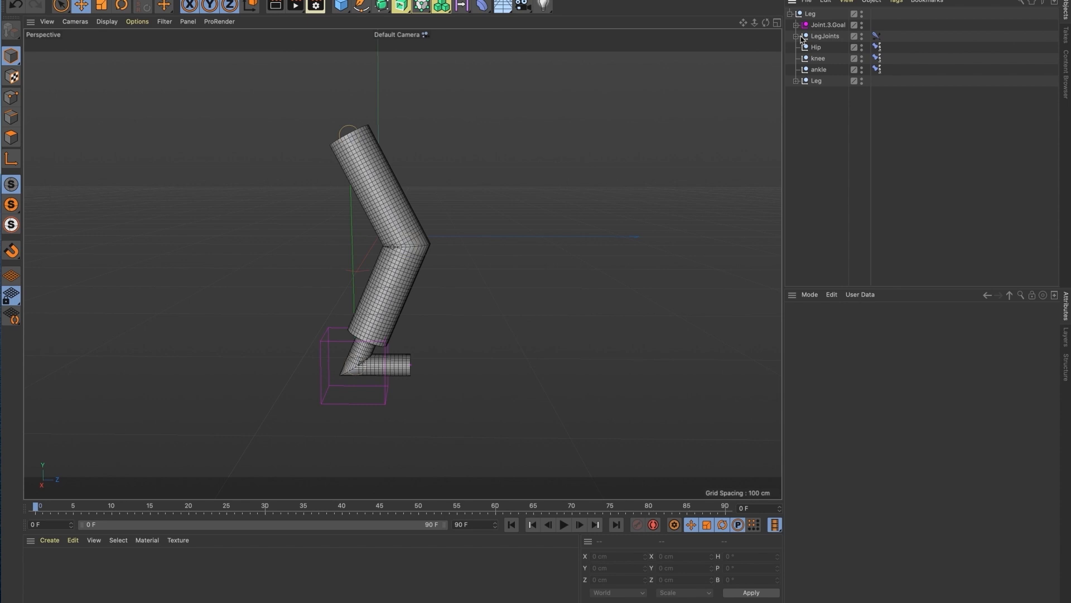
Step: Rename the Joint.3.Goal null as Ankle.Goal
click(828, 25)
double_click(824, 27)
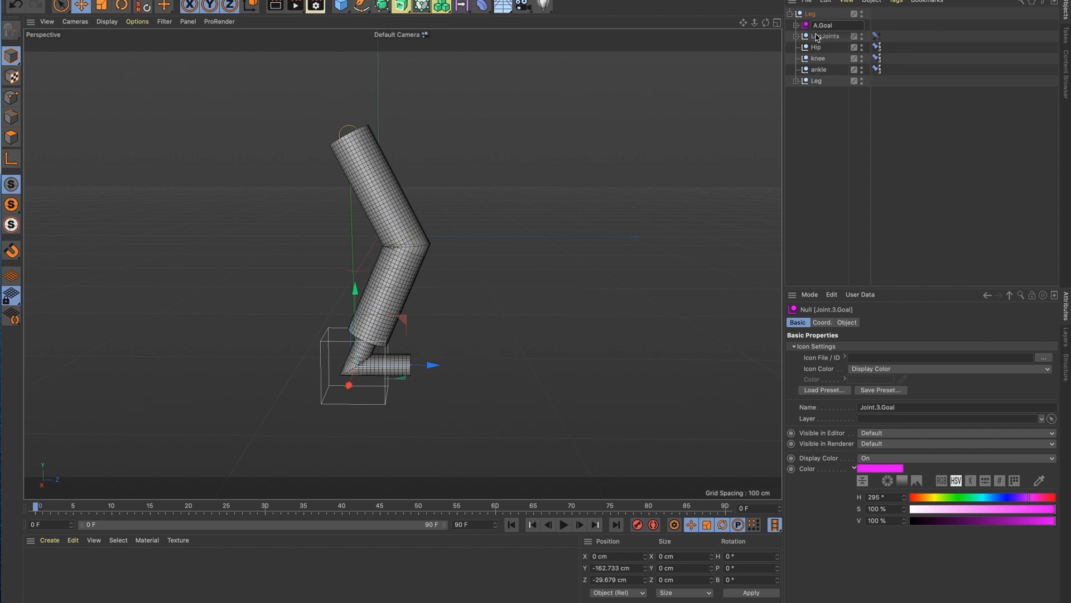
key(Return)
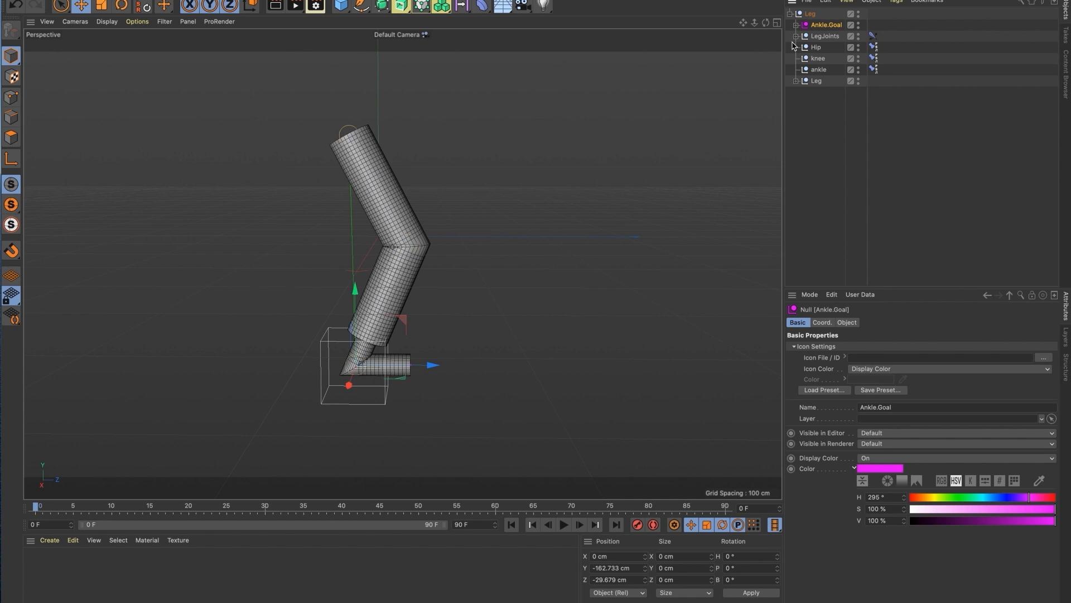
Step: Test the leg rig by moving Ankle.Goal forward and upward and pitching it about 13.5°
click(827, 16)
drag(406, 325, 430, 324)
key(r)
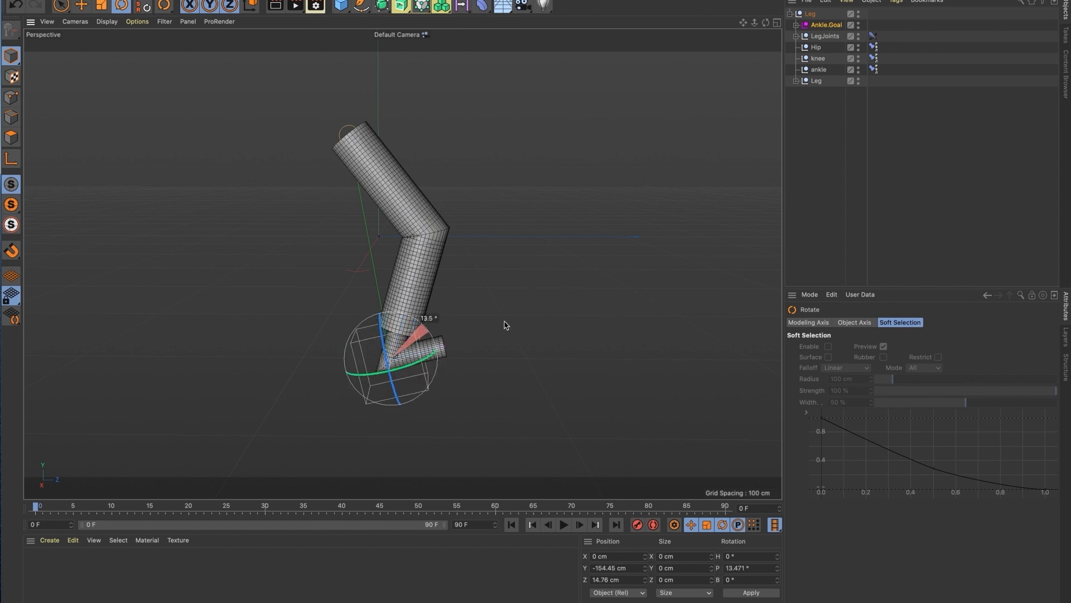
click(735, 287)
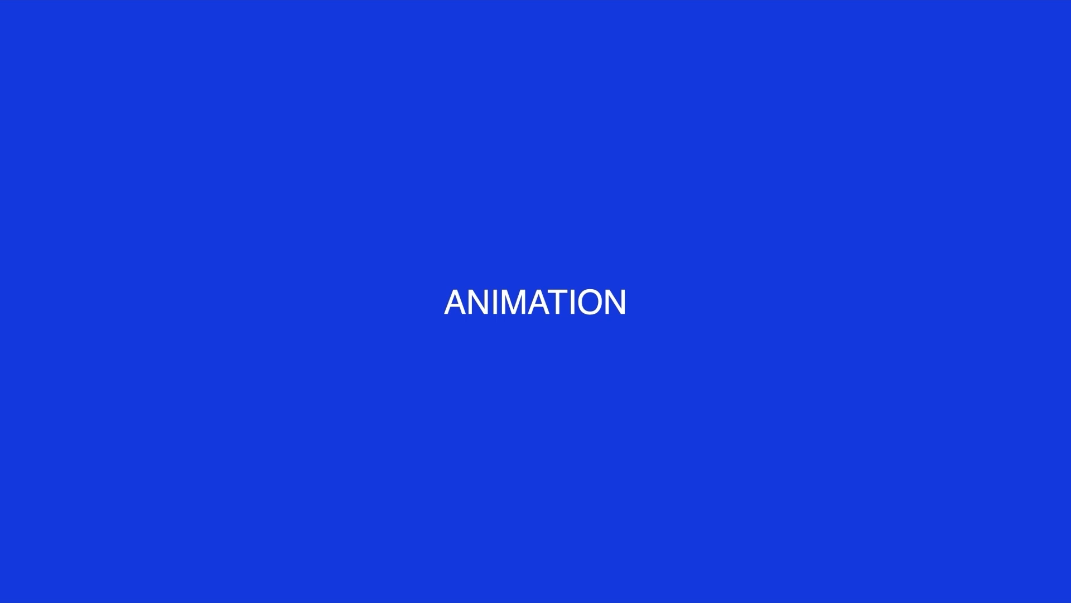
Step: Switch to the chef scene in Cinema 4D, reframe the arms and cutting board, and collapse the chef_MASTER hierarchy
key(Escape)
key(super+Tab)
key(super+Tab)
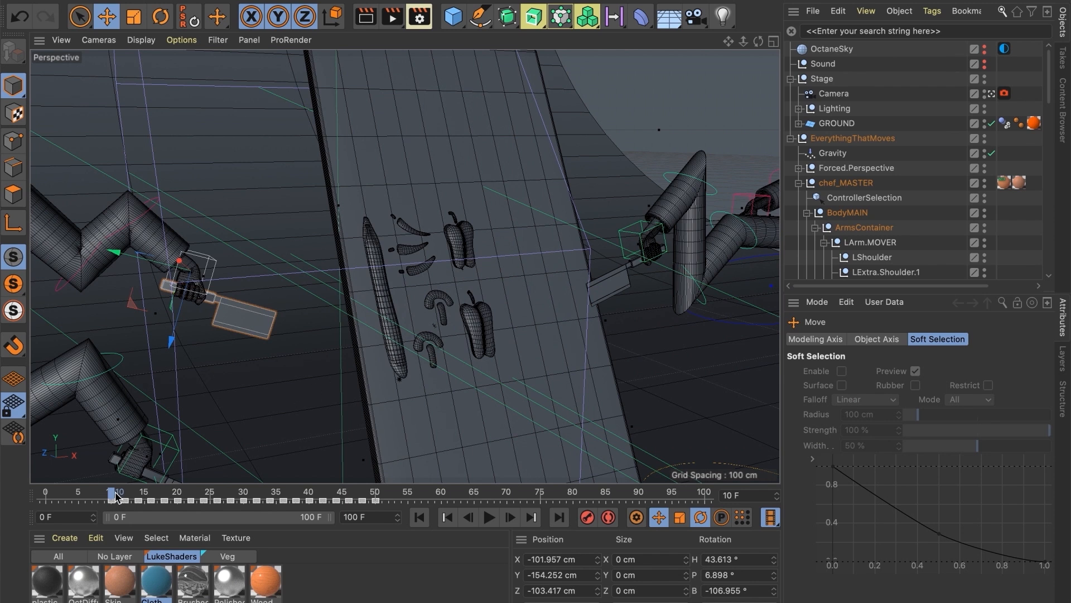
alt+middle_drag(438, 283, 480, 273)
alt+drag(480, 289, 453, 312)
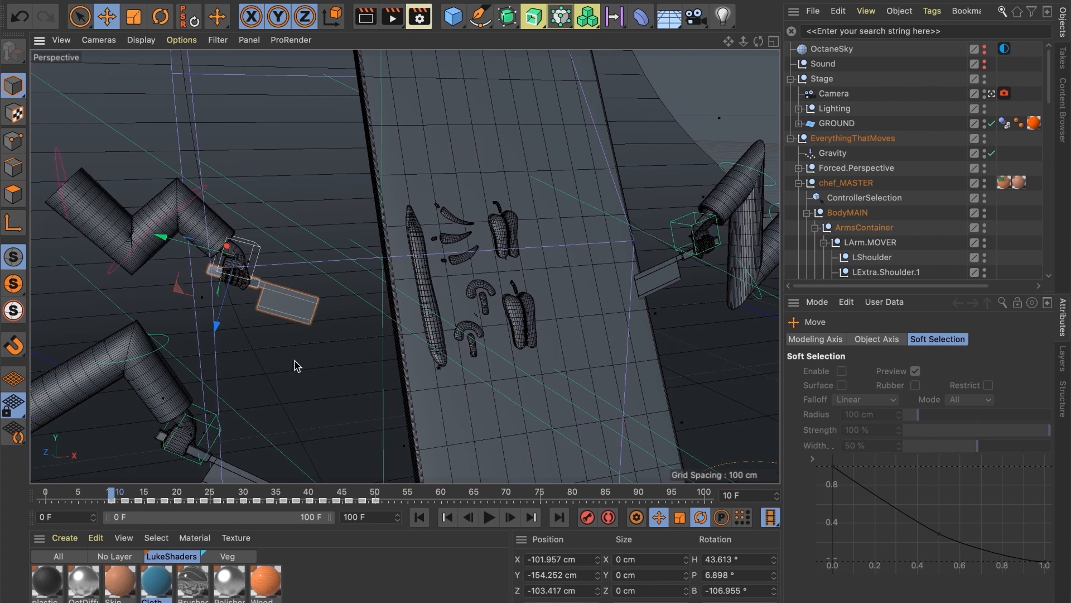
click(931, 177)
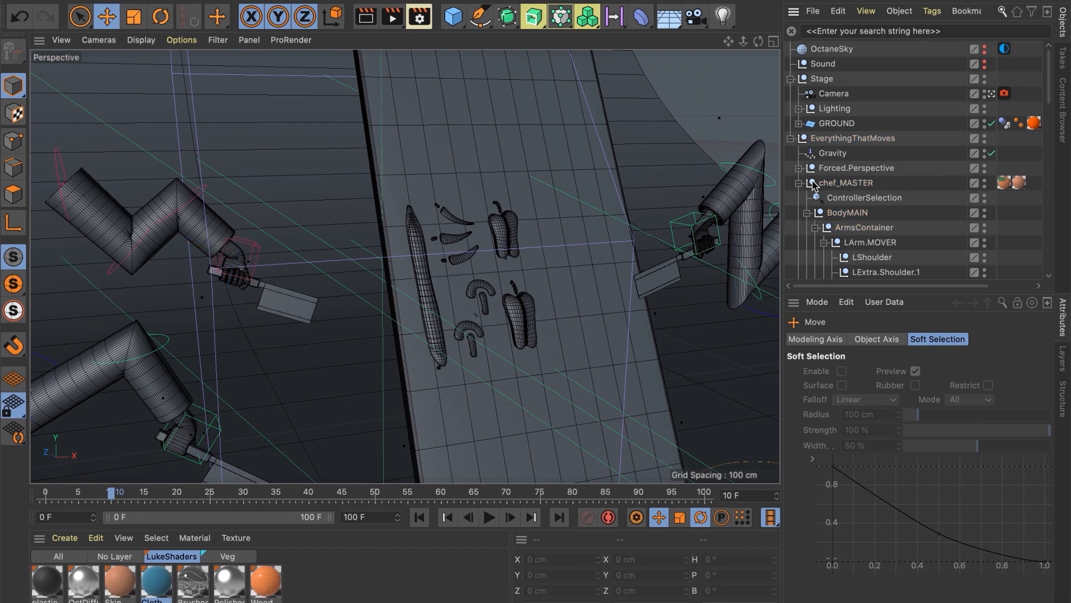
click(799, 183)
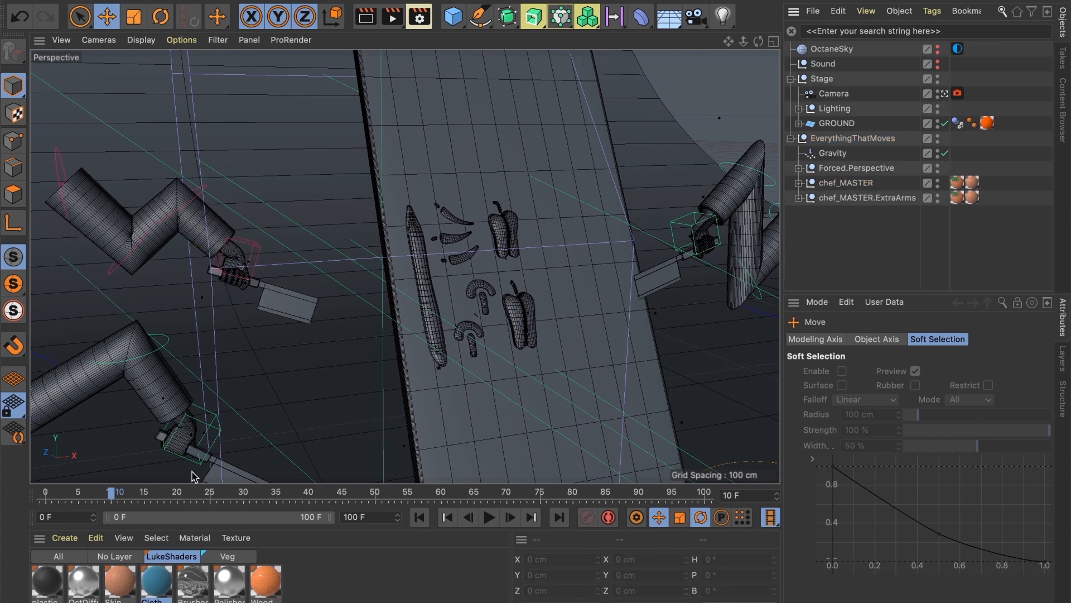
Step: Scrub the chef animation between frames 10 and 30 to examine the arms chopping vegetables up close
drag(111, 491, 253, 463)
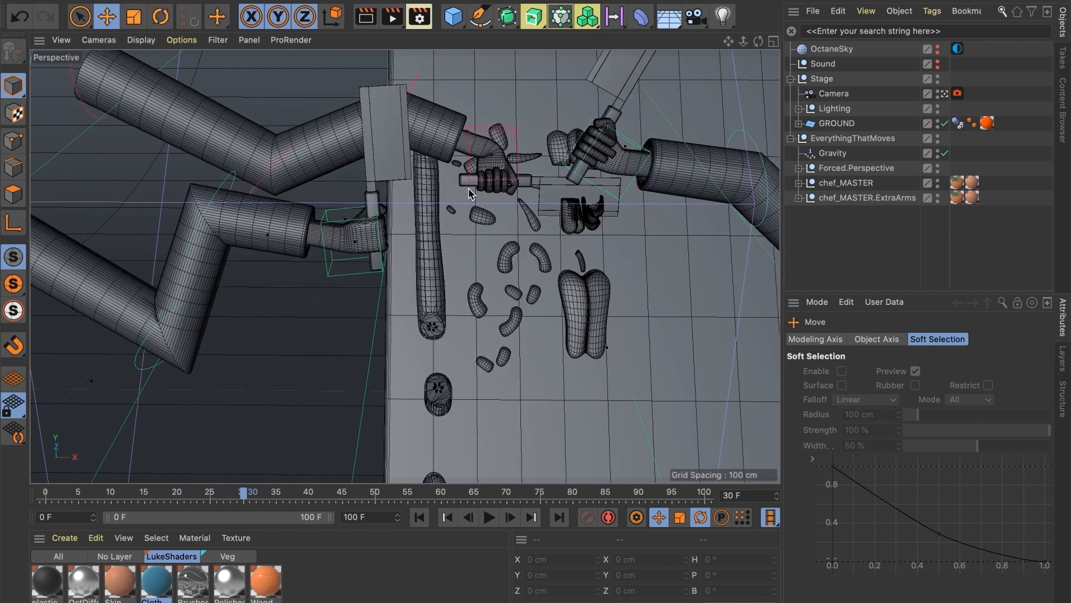
scroll(489, 172, up, 5)
drag(215, 460, 240, 467)
scroll(499, 170, up, 5)
drag(245, 494, 176, 495)
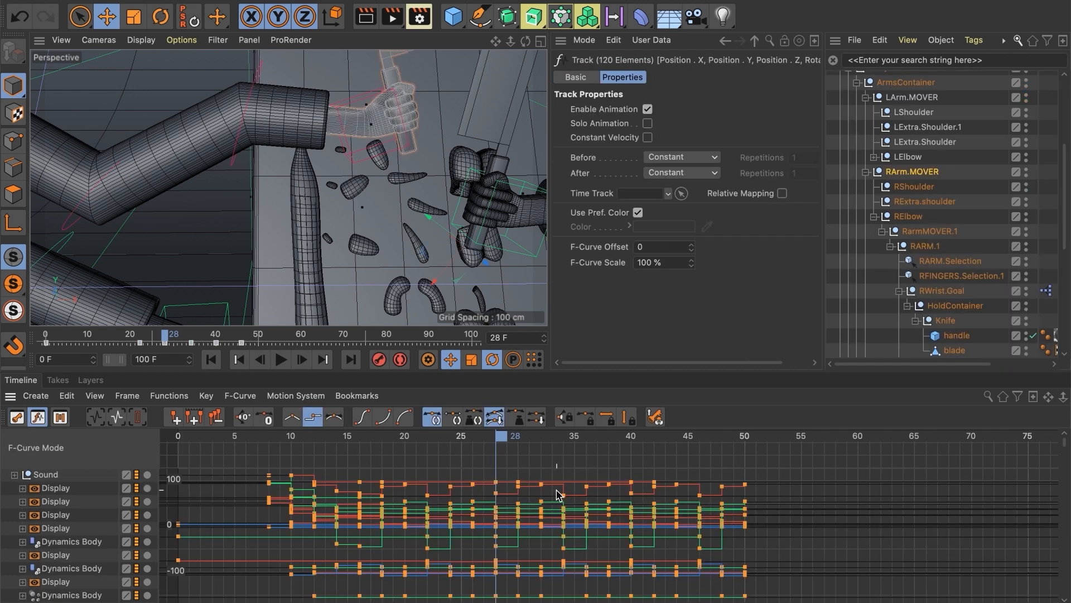
Step: Examine the right arm's stepped F-curves while scrubbing between frames 28 and 8, and play the animation
scroll(519, 519, down, 5)
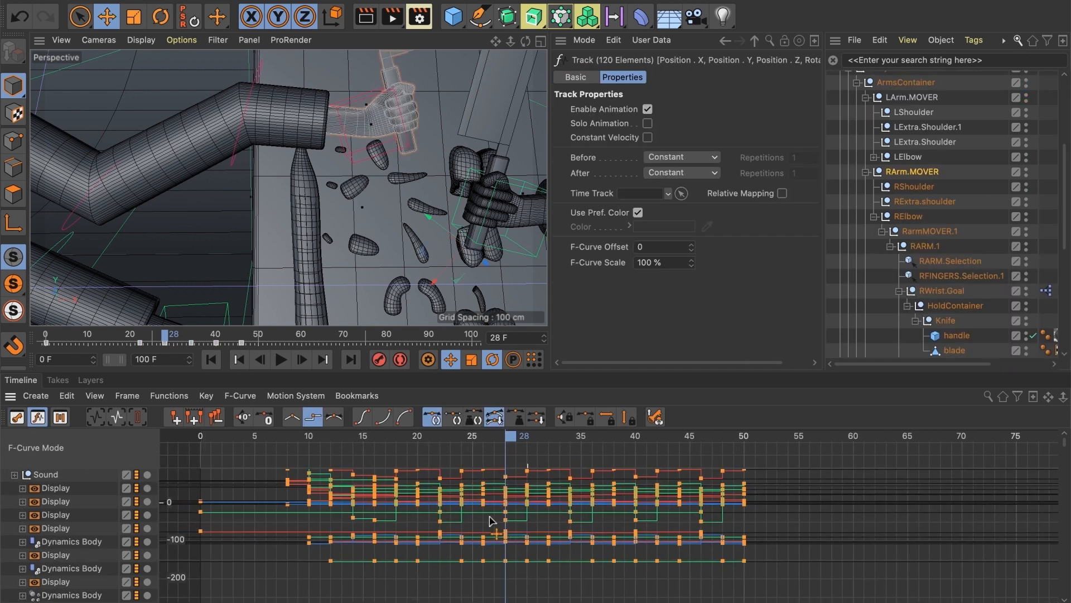
drag(493, 436, 451, 438)
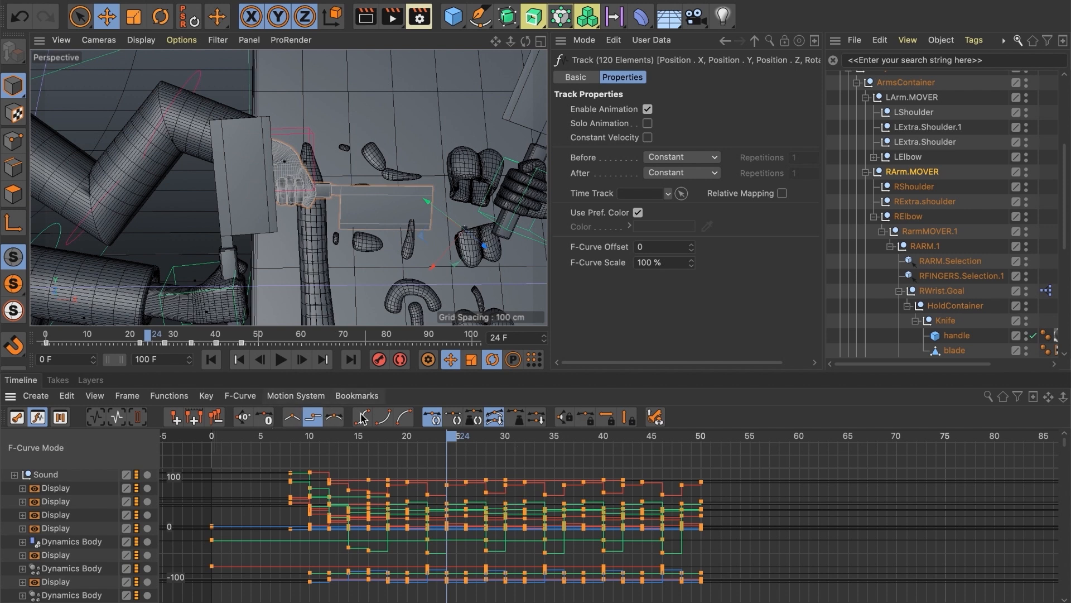
drag(449, 441, 487, 450)
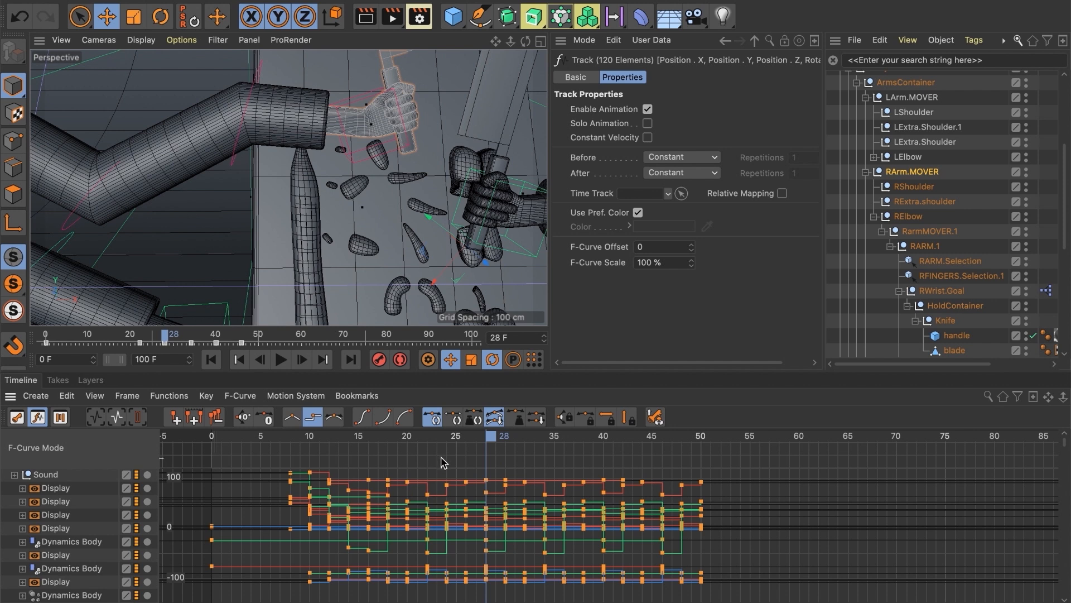
drag(486, 443, 353, 429)
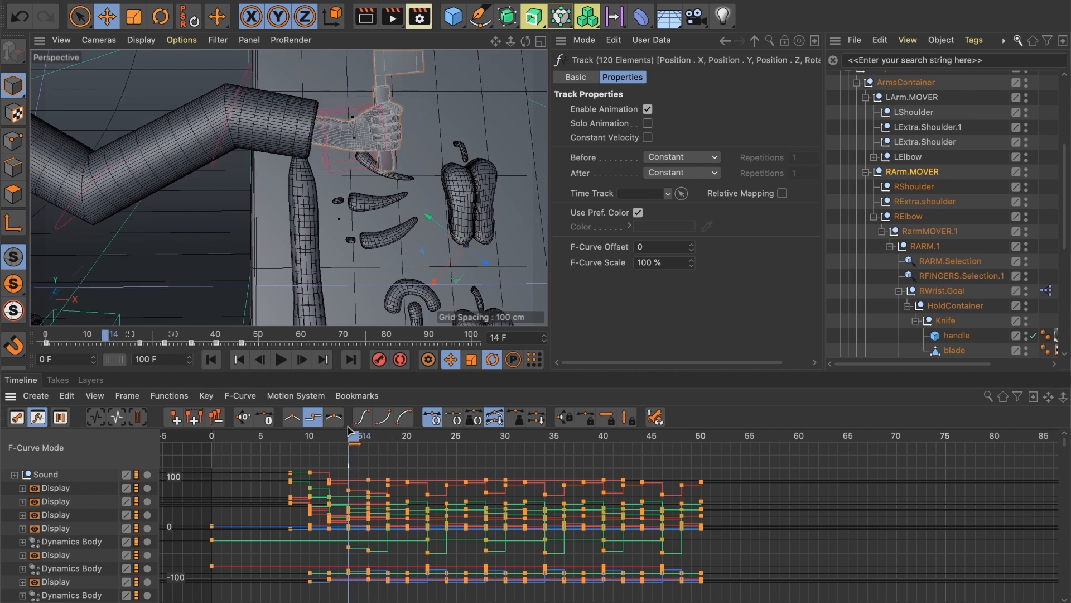
mouse_move(352, 430)
mouse_down()
mouse_move(451, 446)
mouse_move(291, 445)
mouse_up()
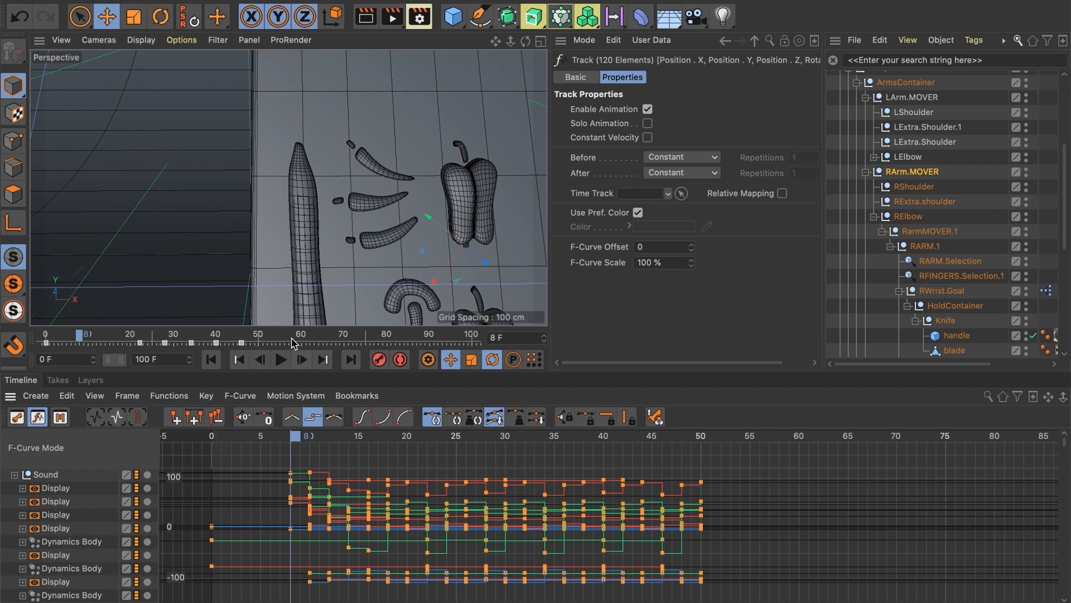
click(281, 359)
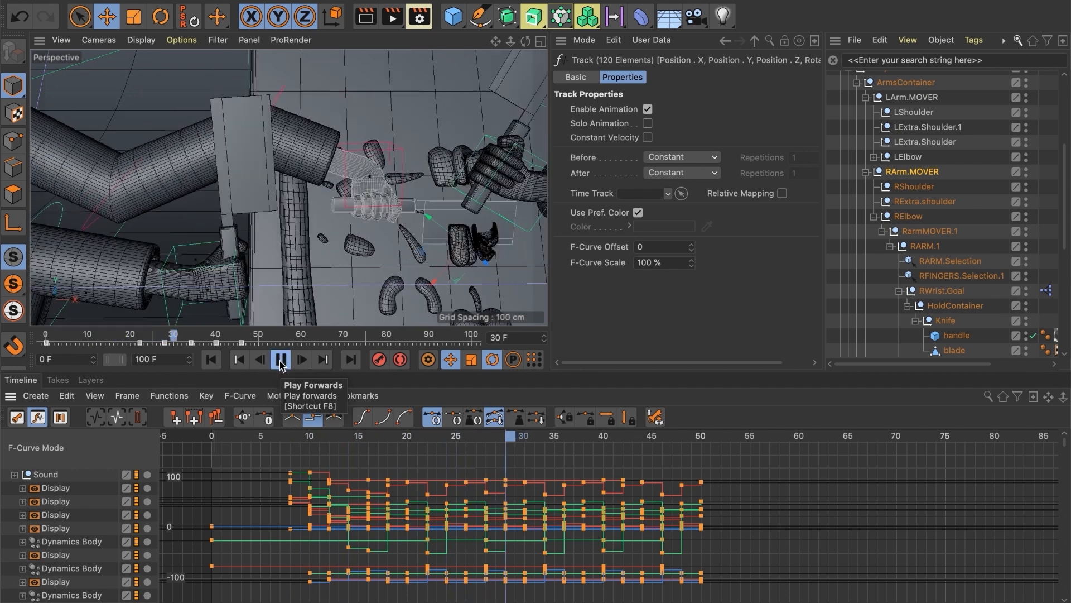
click(281, 364)
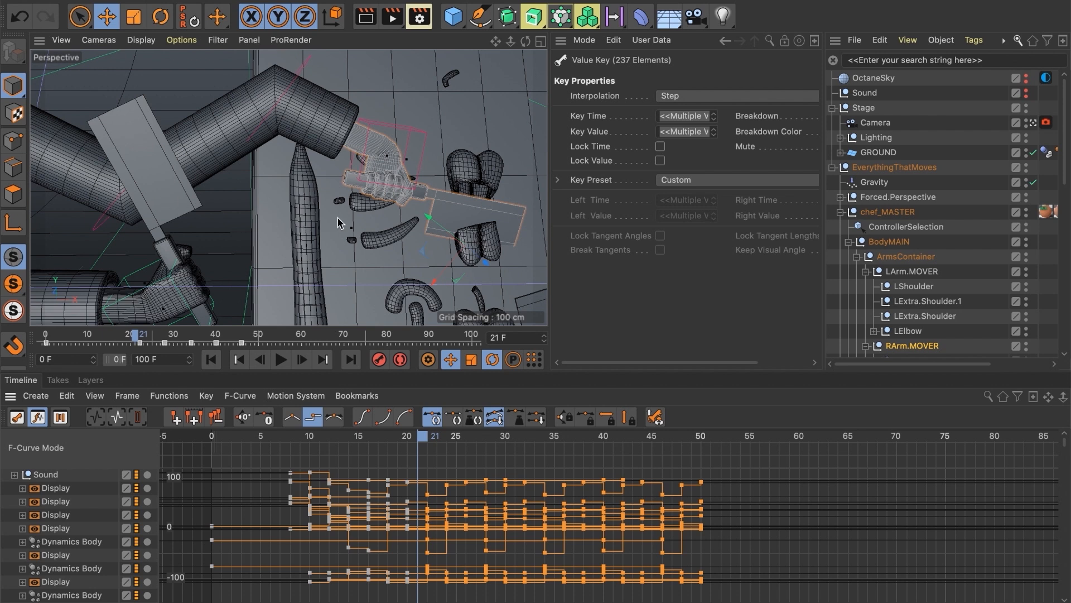
Step: Switch to the Standard layout and examine how the pepper is sliced between frames 21 and 14
click(964, 2)
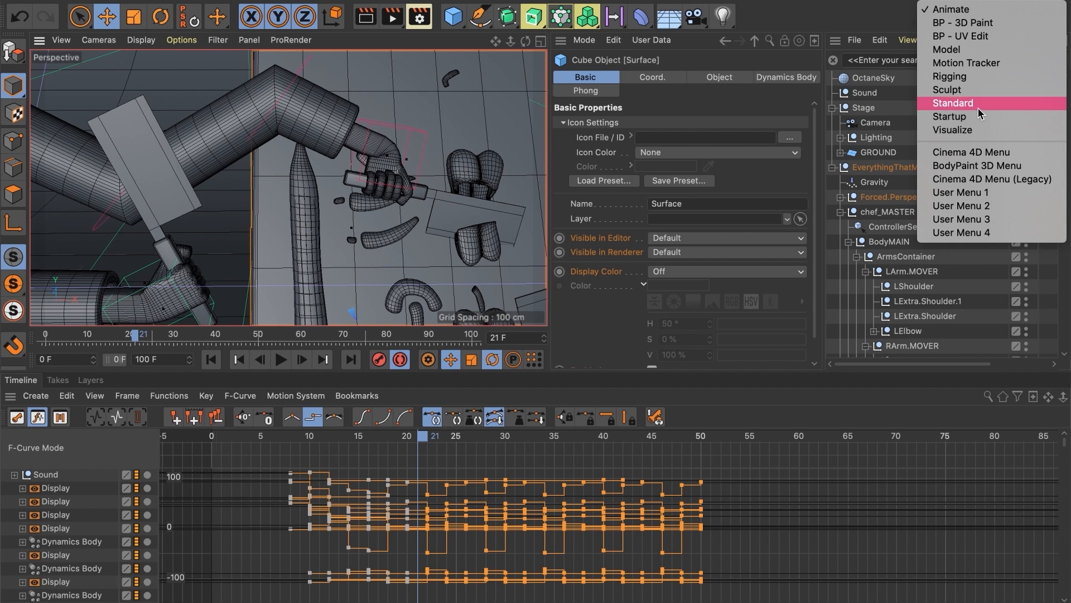
click(975, 116)
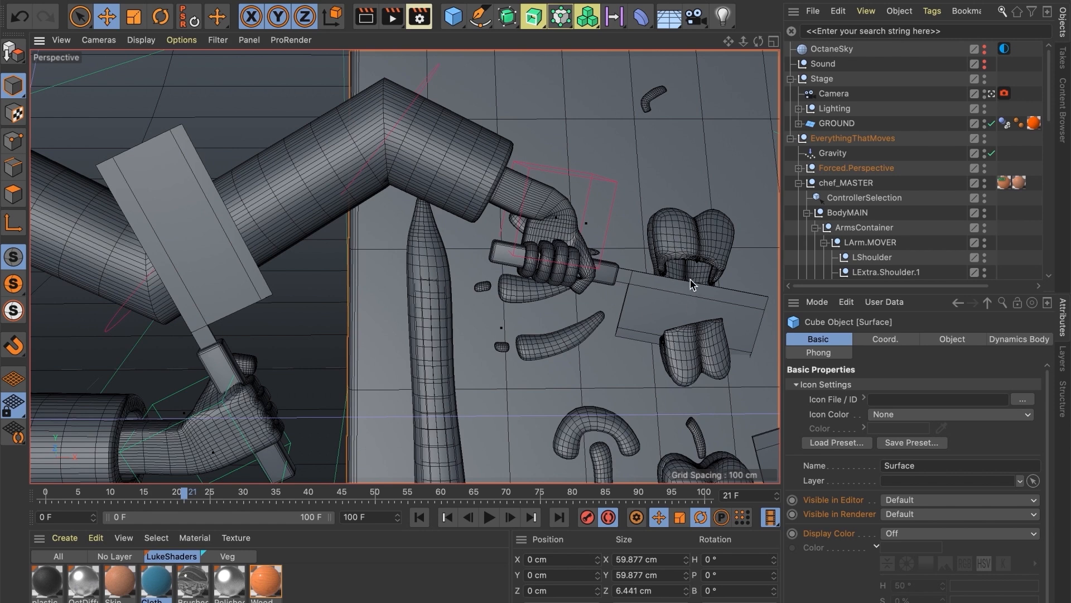
alt+drag(651, 296, 504, 278)
scroll(551, 276, up, 6)
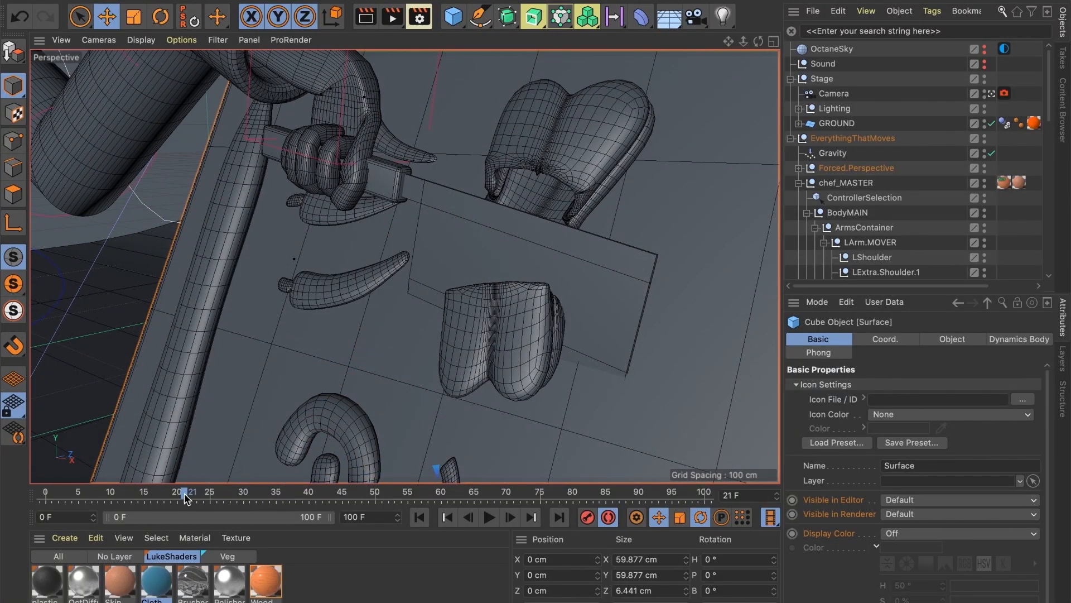
drag(173, 495, 138, 496)
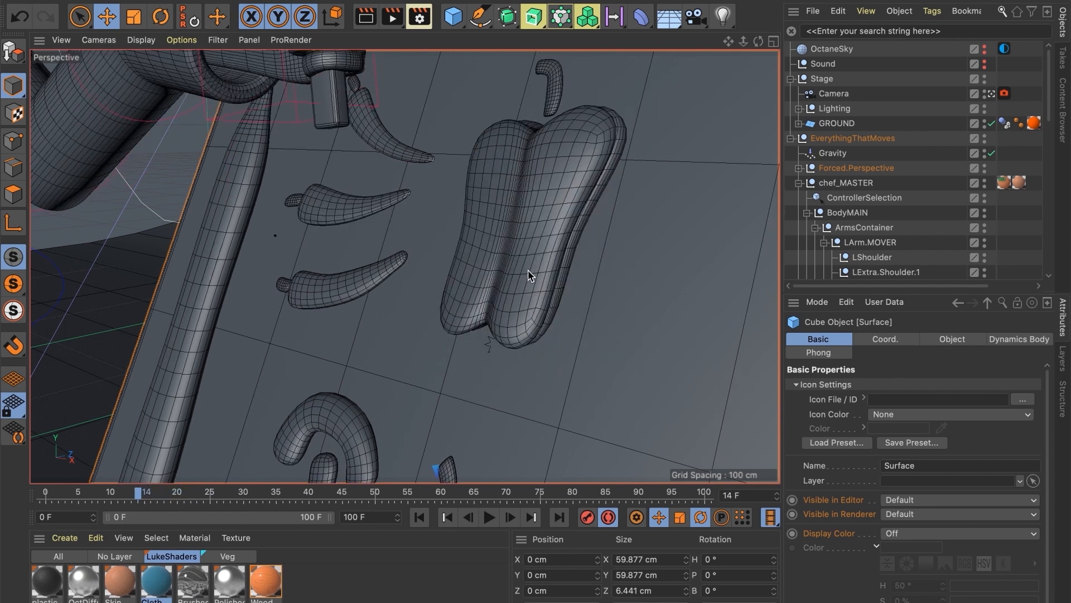
scroll(528, 271, down, 10)
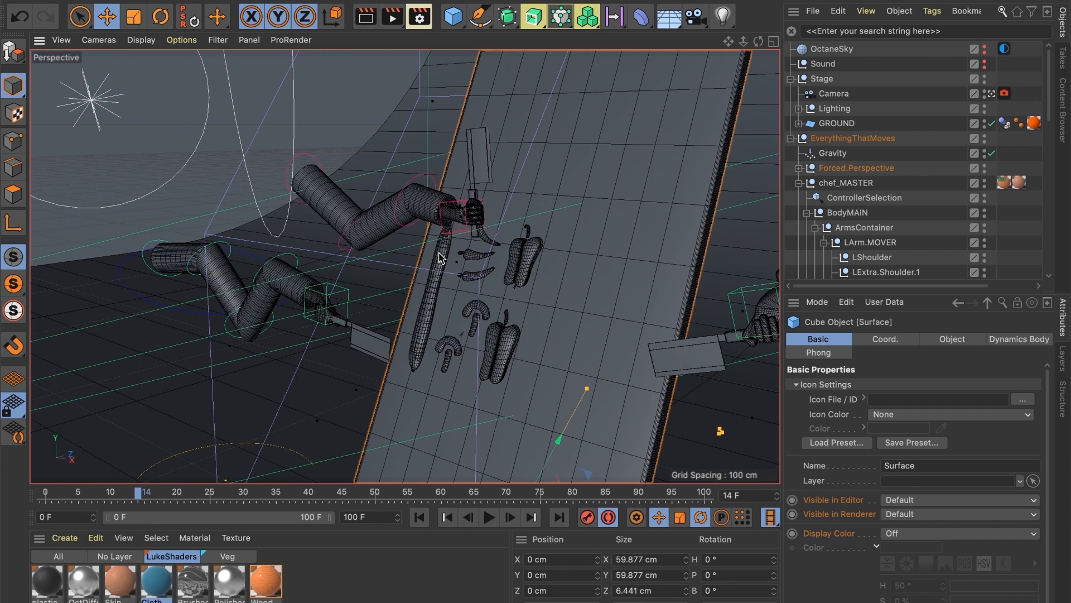
Step: Examine the top pepper up close at the moment it is cut, scrubbing between frames 22 and 17
drag(144, 494, 191, 502)
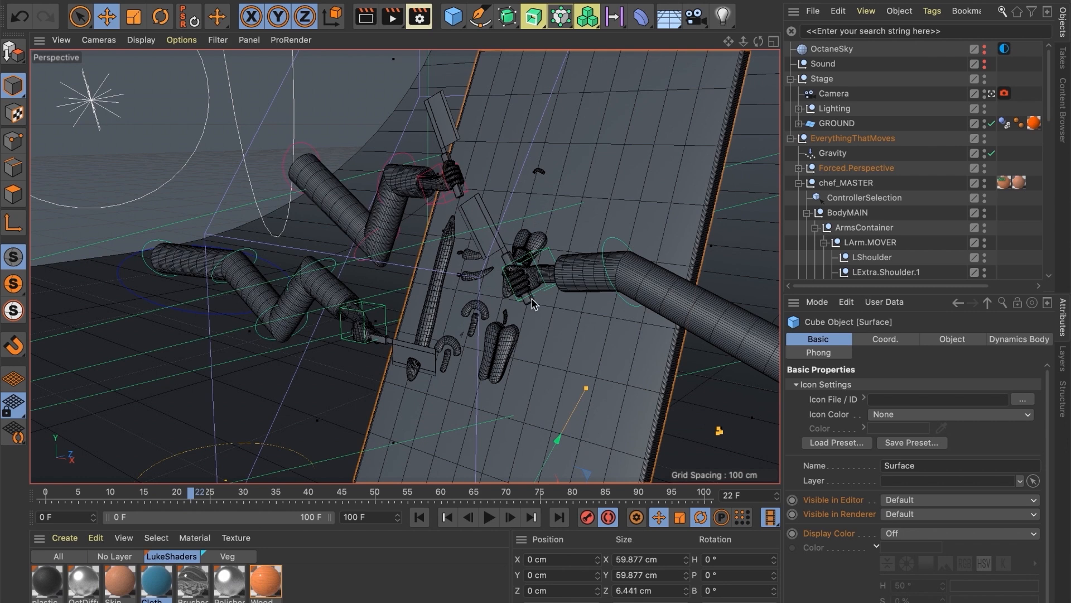
alt+drag(526, 247, 626, 242)
alt+right_drag(522, 279, 622, 250)
click(169, 495)
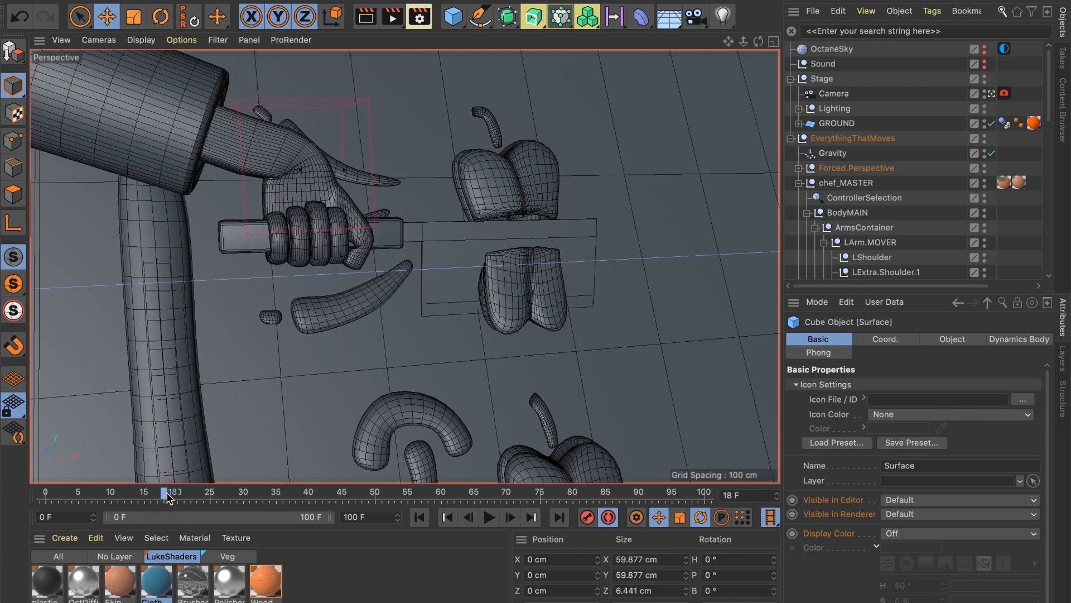
drag(162, 495, 156, 495)
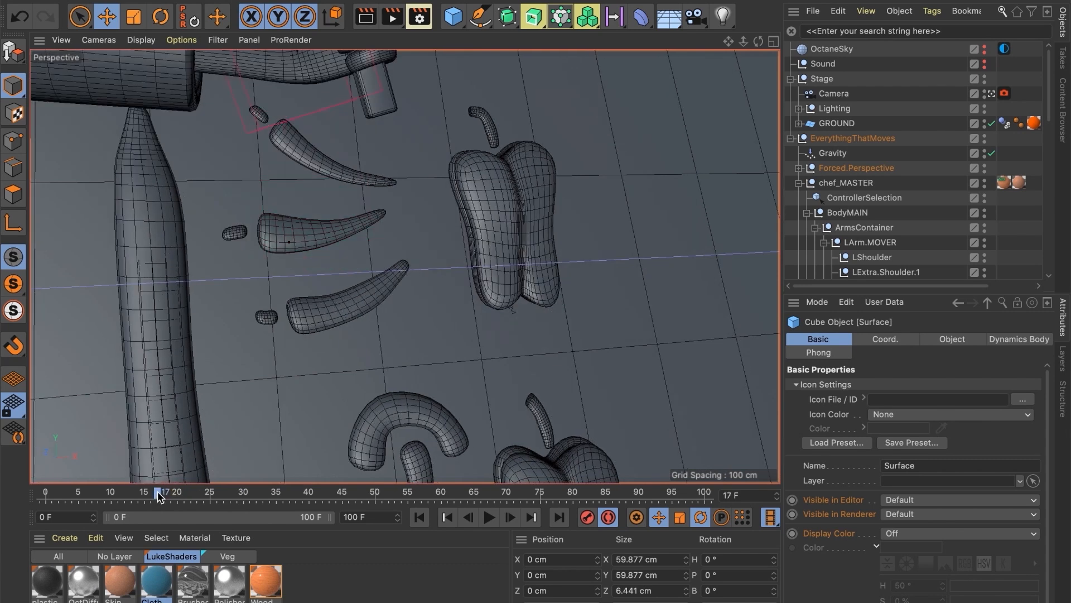
Step: Select the WholePepper null in the TopPepper group and compare the pepper at frames 17 and 18
click(509, 182)
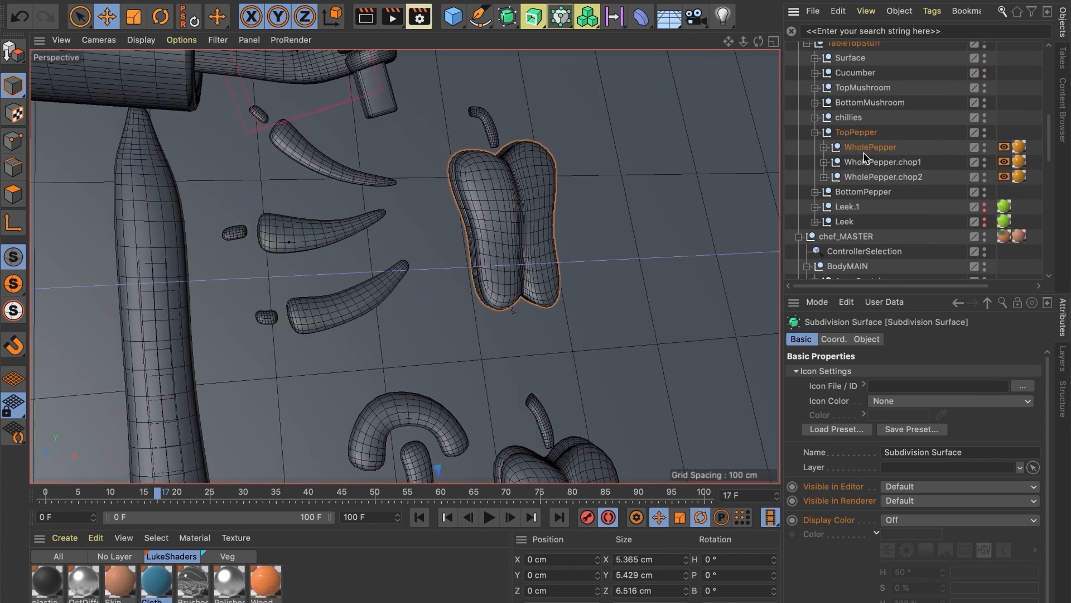
click(871, 148)
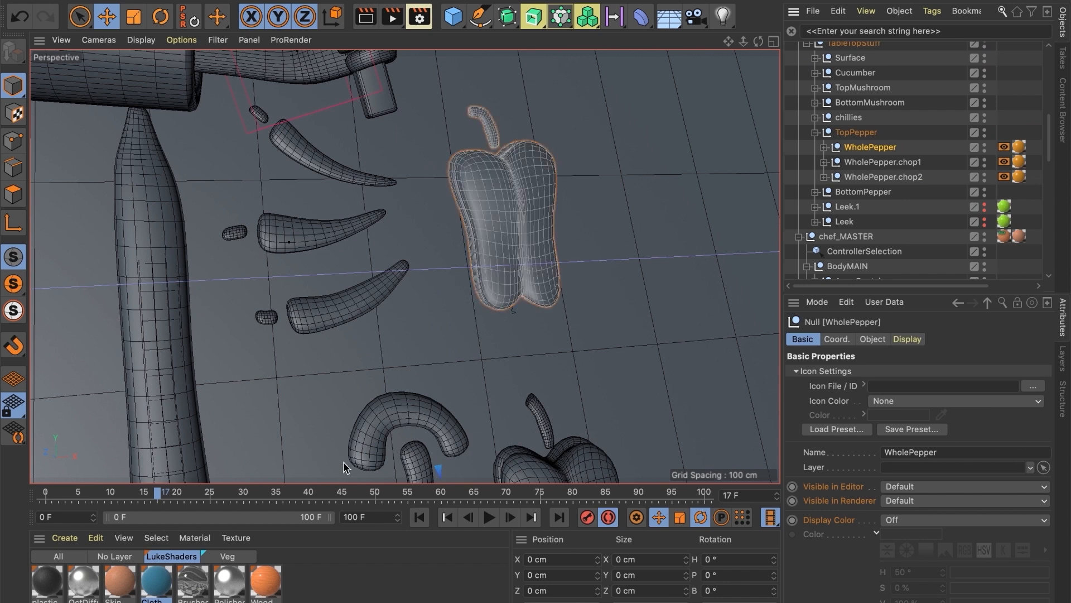
click(168, 495)
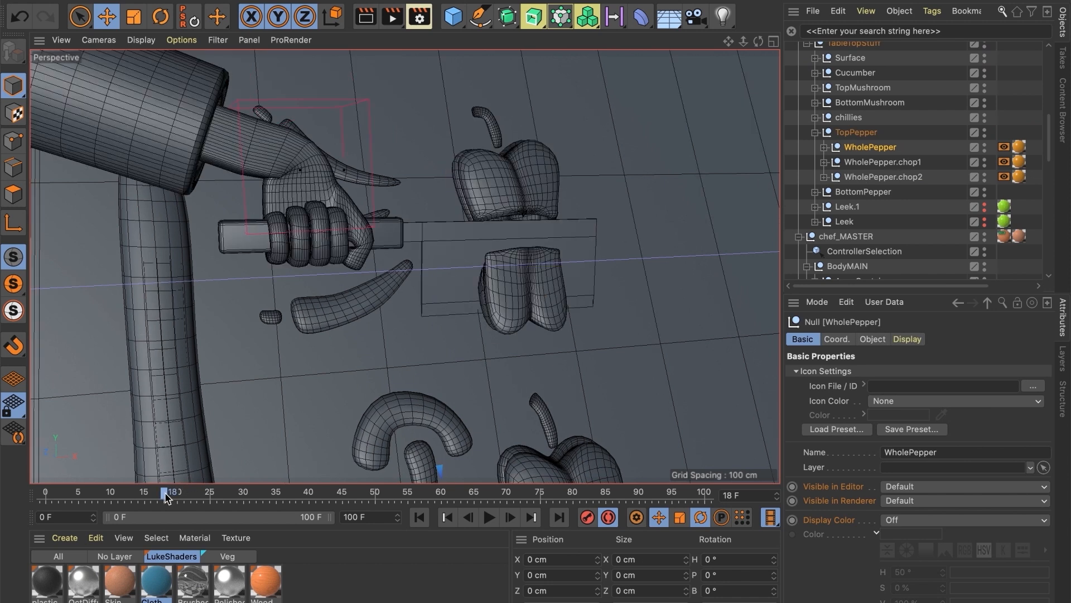
drag(160, 496, 169, 497)
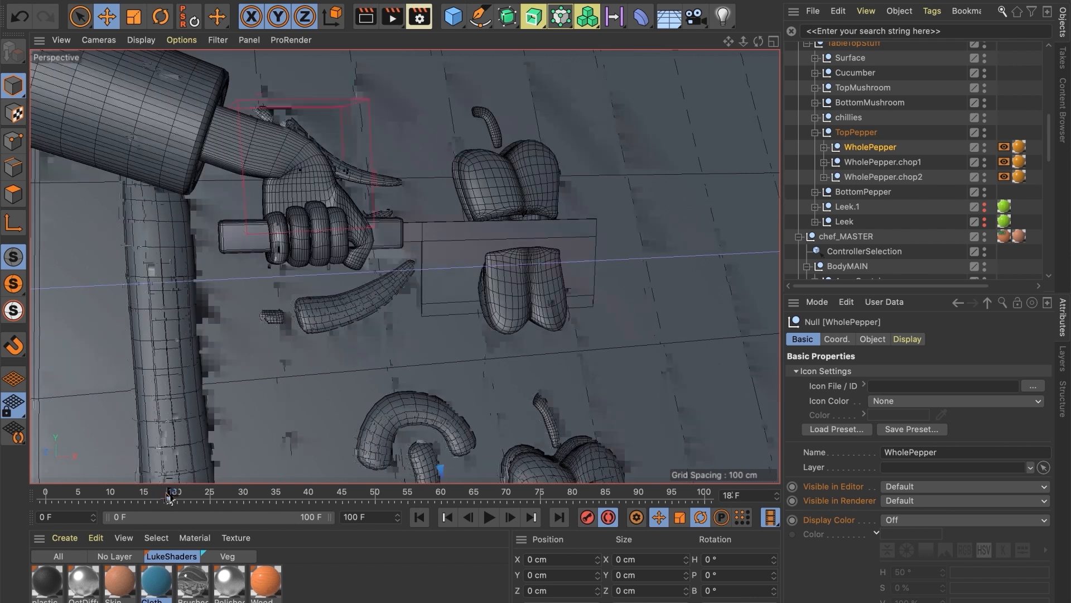
Step: Inspect the TopPiece and BottomPiece nulls inside WholePepper.chop1, and scrub from frame 18 to 31
click(887, 163)
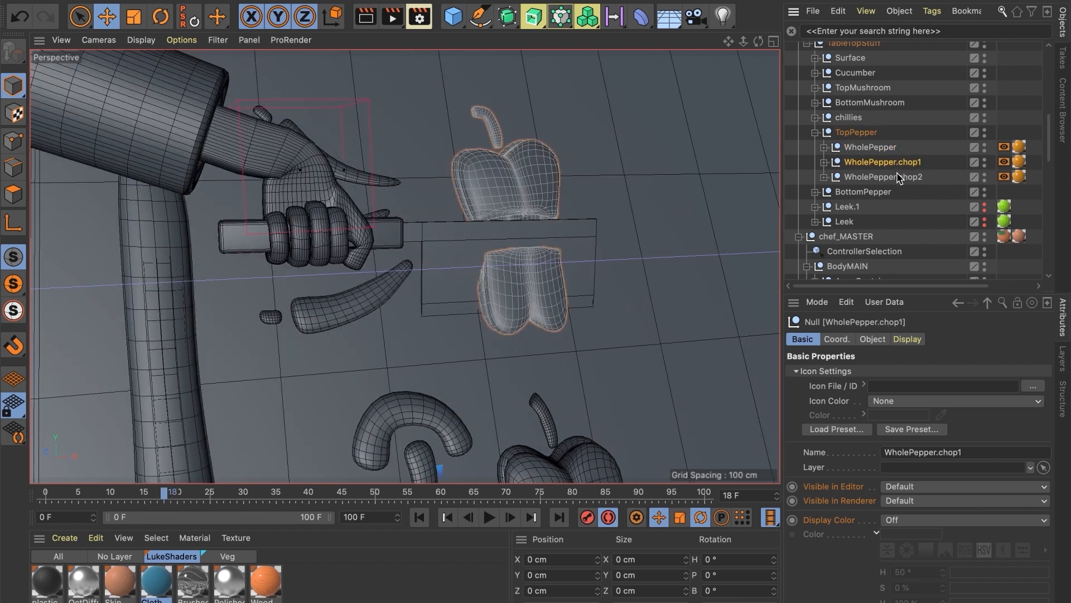
click(848, 162)
click(824, 162)
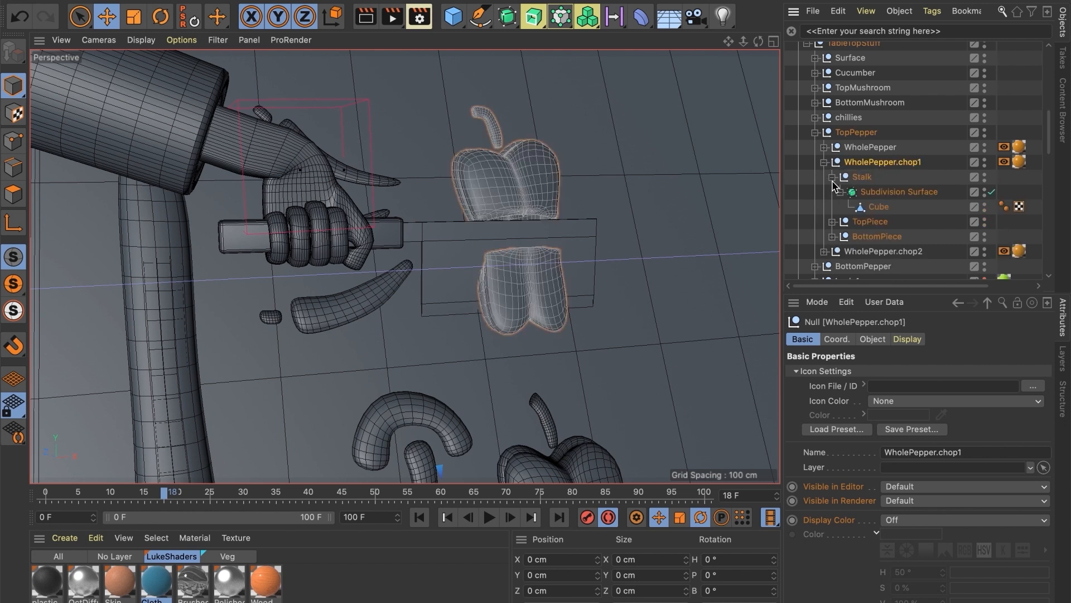
click(832, 178)
click(869, 193)
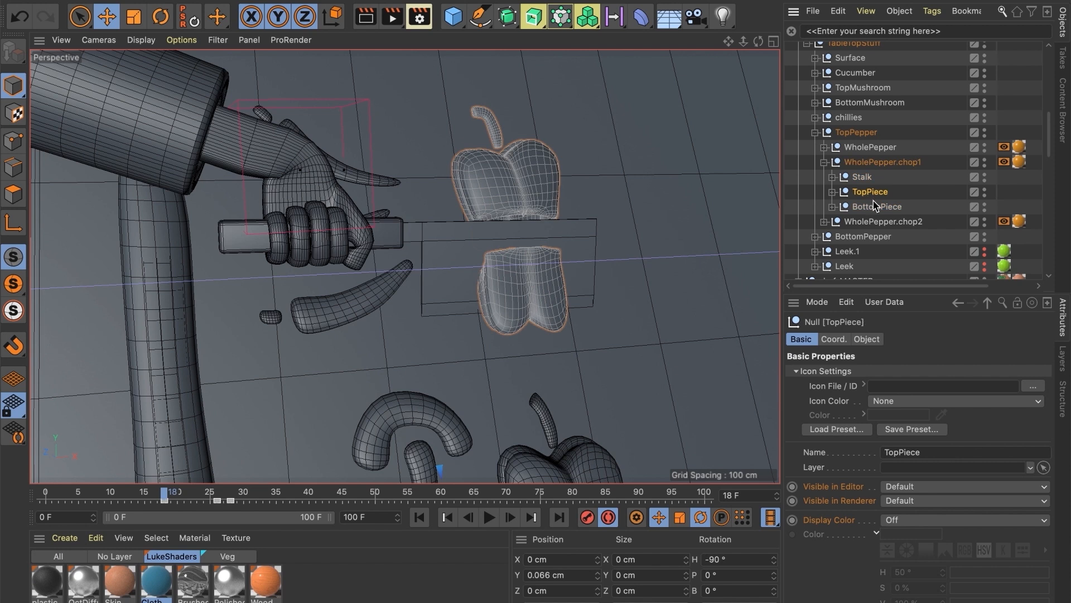
click(877, 207)
click(877, 194)
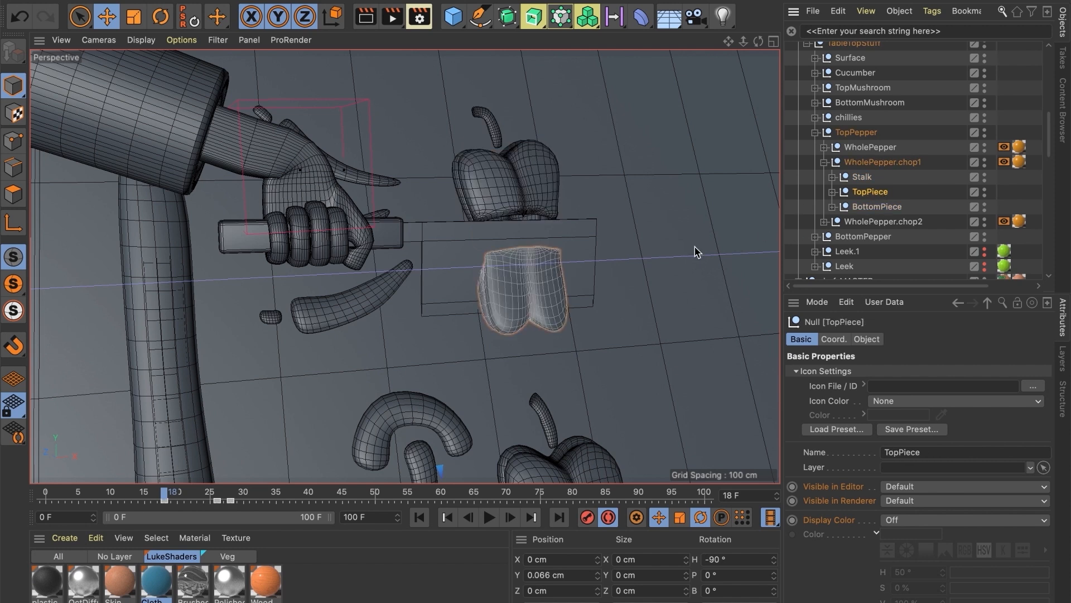
drag(170, 496, 251, 498)
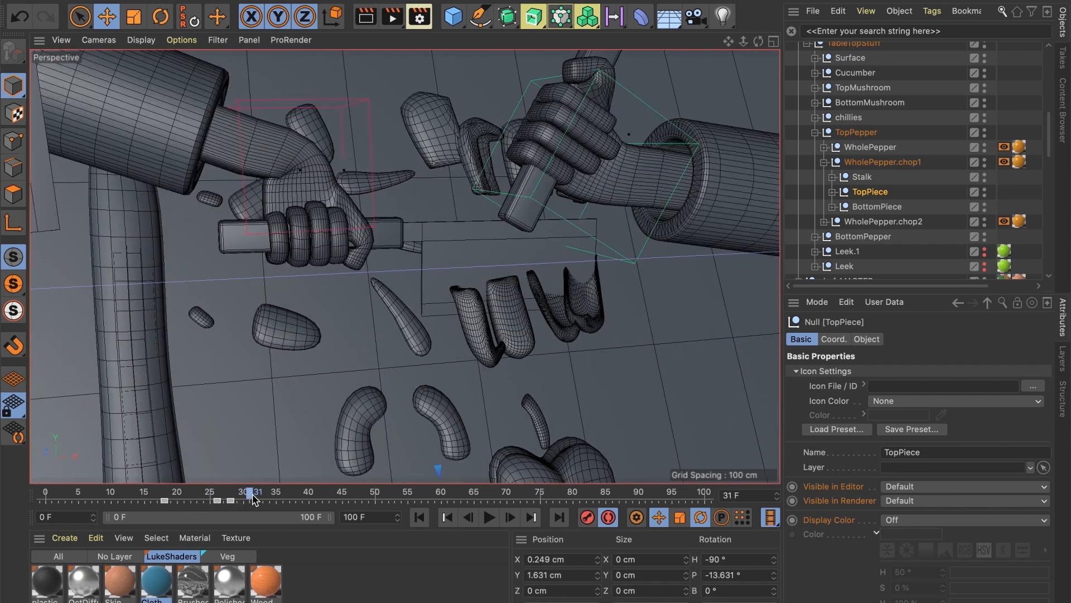
Step: Collapse WholePepper.chop1, expand WholePepper.chop2, and select each piece in turn from TopPieceUp to BottomPieceDown.1 to identify it in the view
click(824, 162)
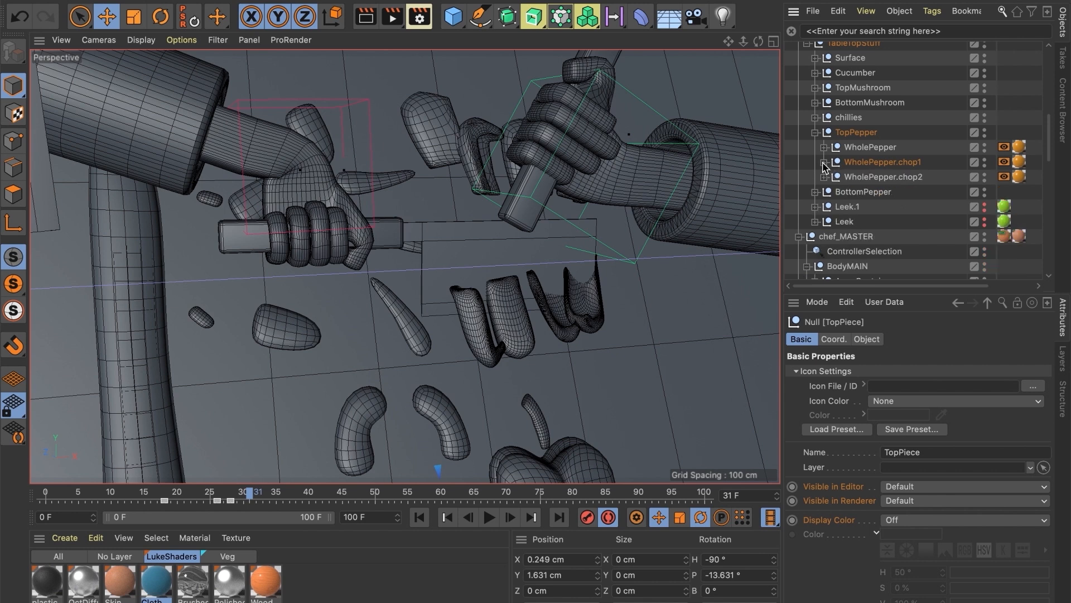
click(824, 176)
drag(1047, 127, 1048, 139)
click(886, 132)
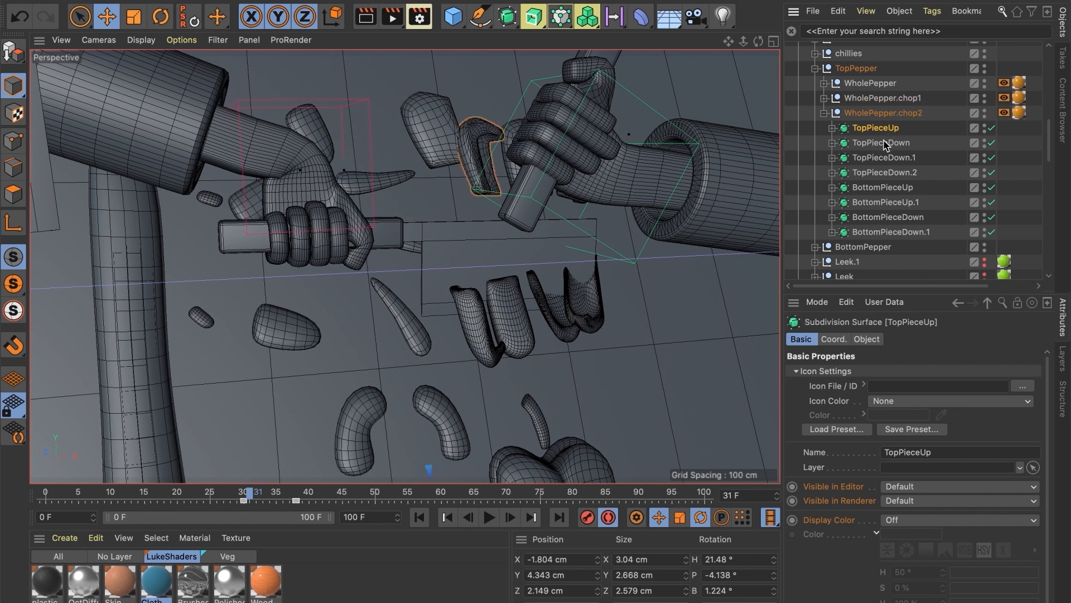
click(886, 144)
click(889, 159)
click(886, 173)
click(889, 189)
click(887, 203)
click(889, 218)
click(890, 232)
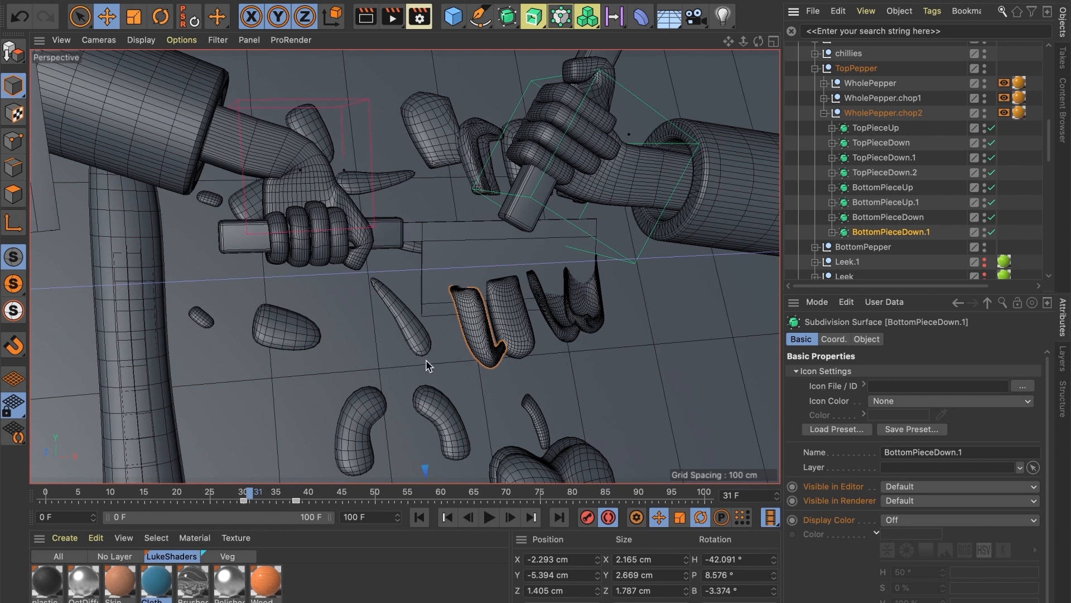
Step: Scrub the pepper pieces from frame 30 to 35, and bring the cucumber end of the cutting board into a full-size perspective view
click(240, 496)
drag(240, 496, 284, 493)
key(f)
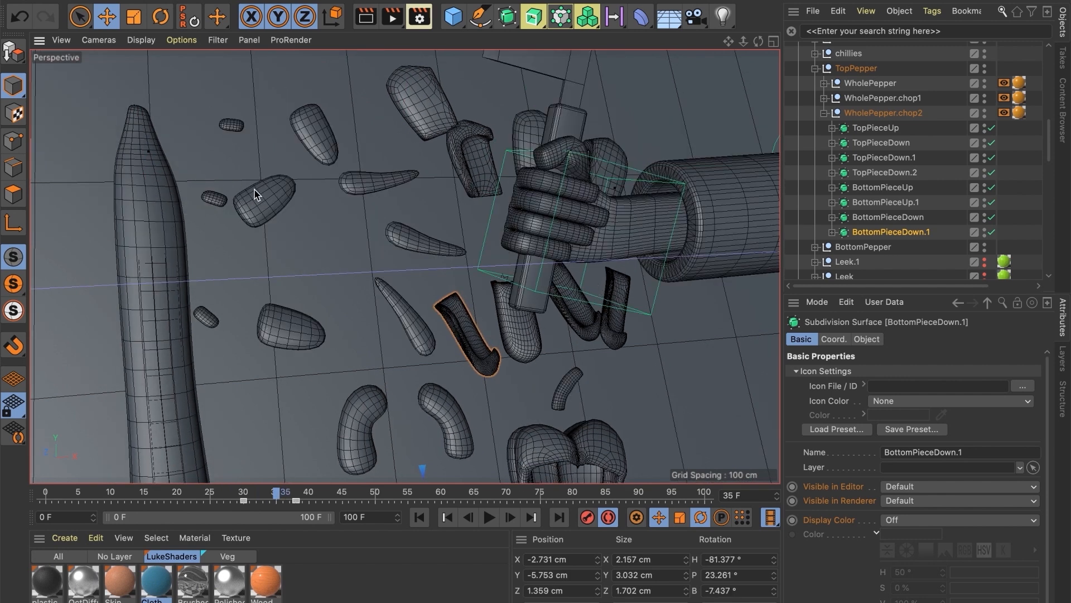
middle_click(316, 237)
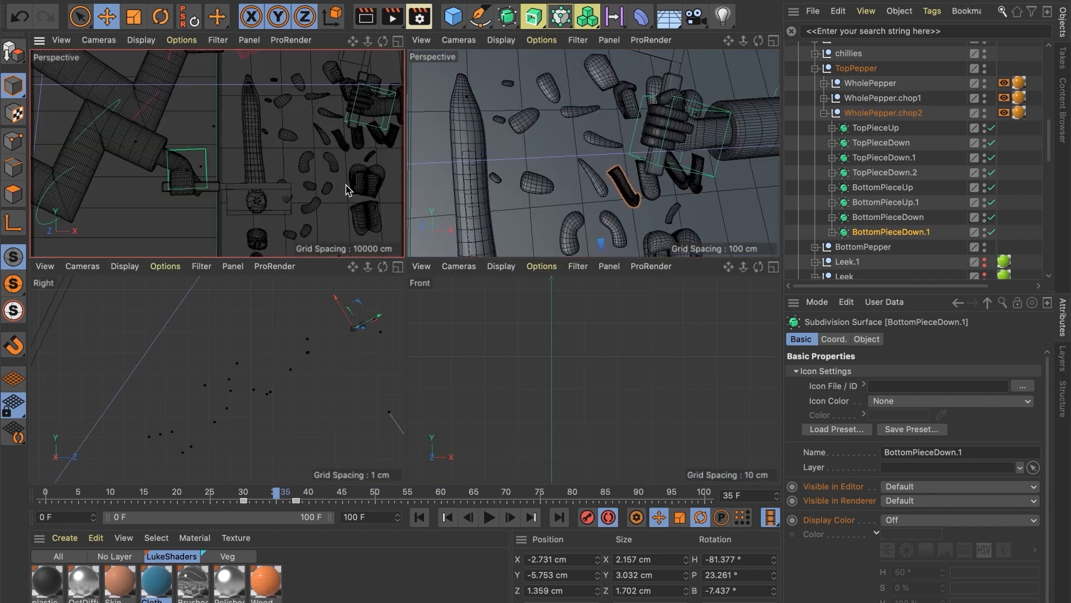
middle_click(350, 190)
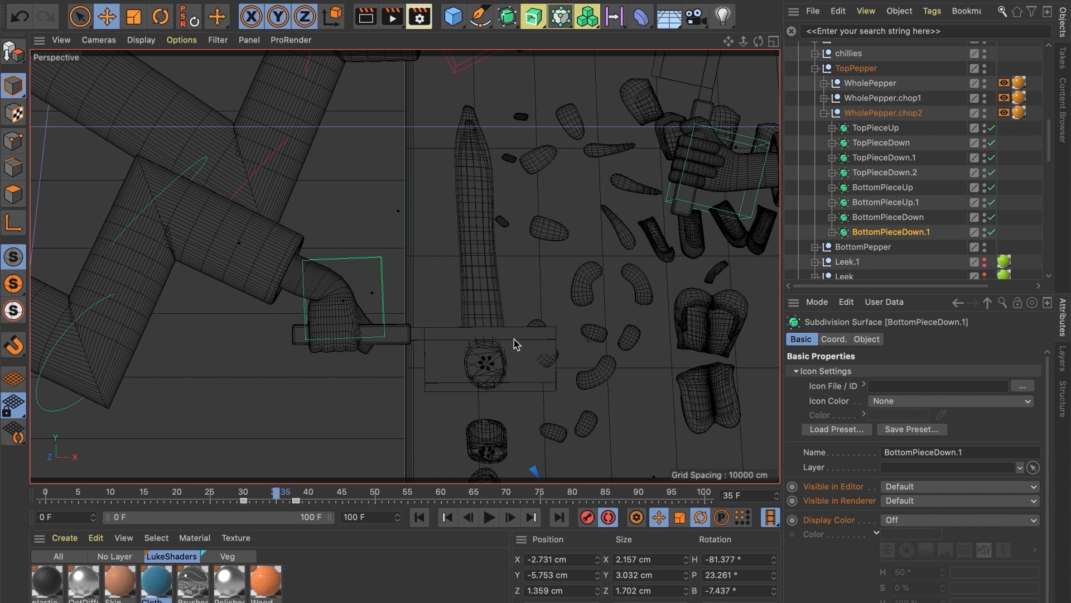
middle_click(479, 424)
middle_click(527, 320)
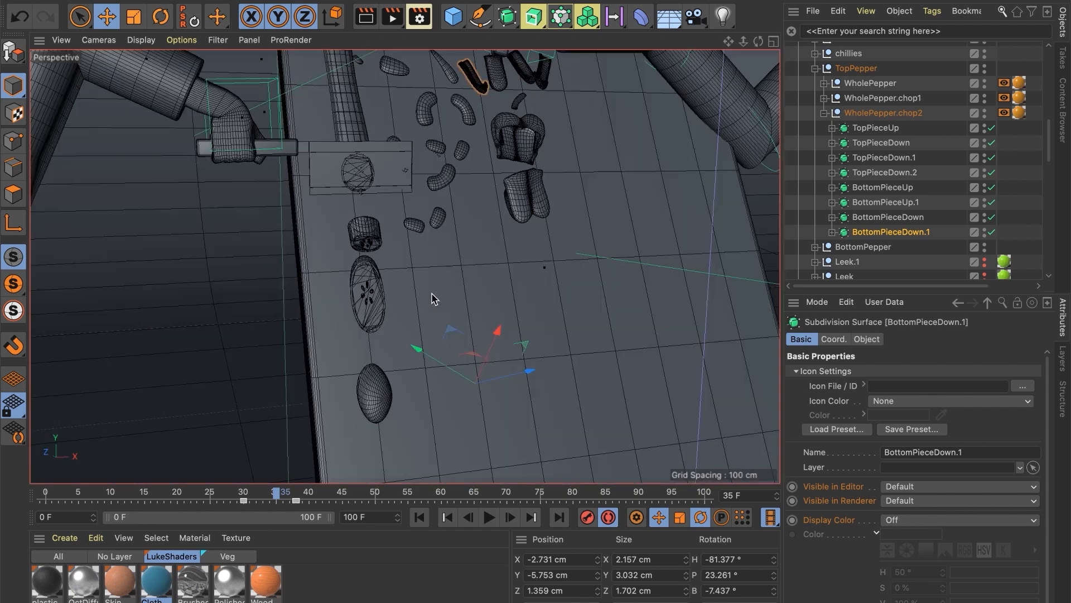
Step: Examine the cucumber slices along the cutting board by scrubbing to frame 67 and back to frame 21
drag(277, 495, 487, 485)
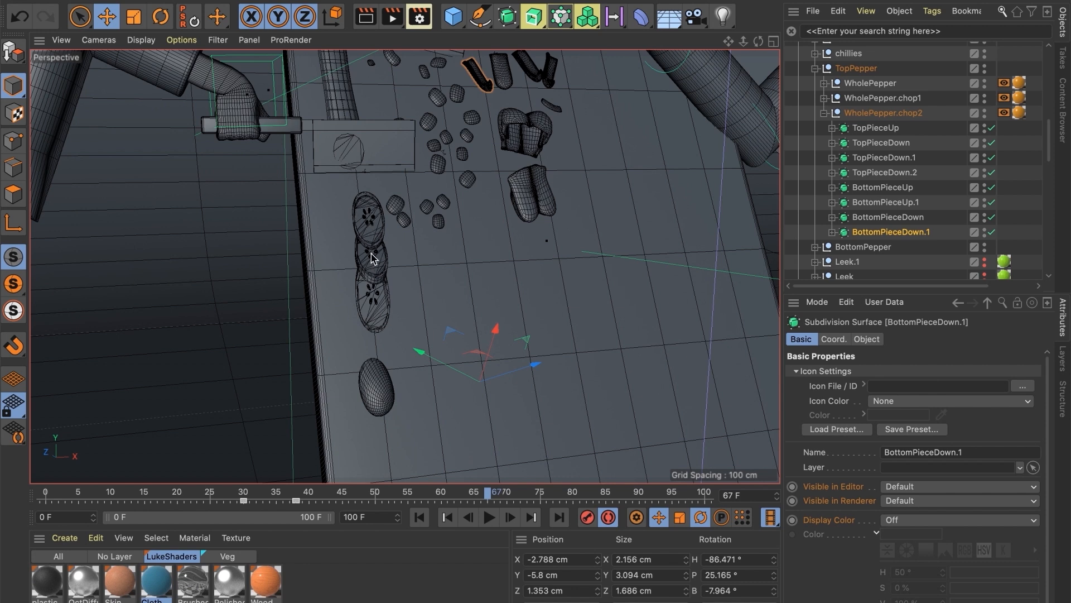
alt+drag(365, 276, 371, 254)
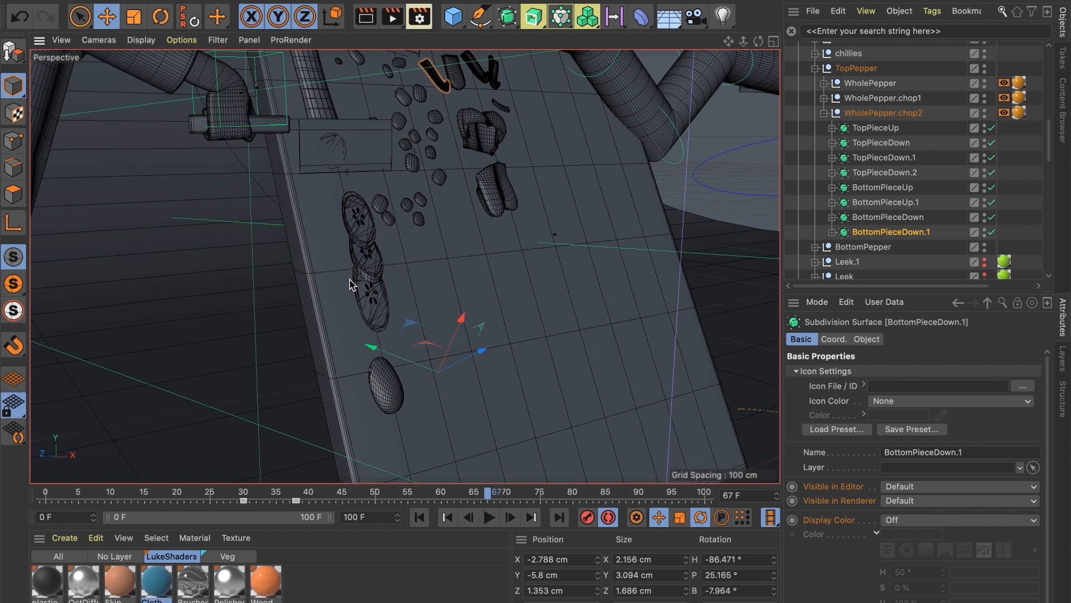
drag(409, 495, 183, 488)
scroll(379, 371, down, 5)
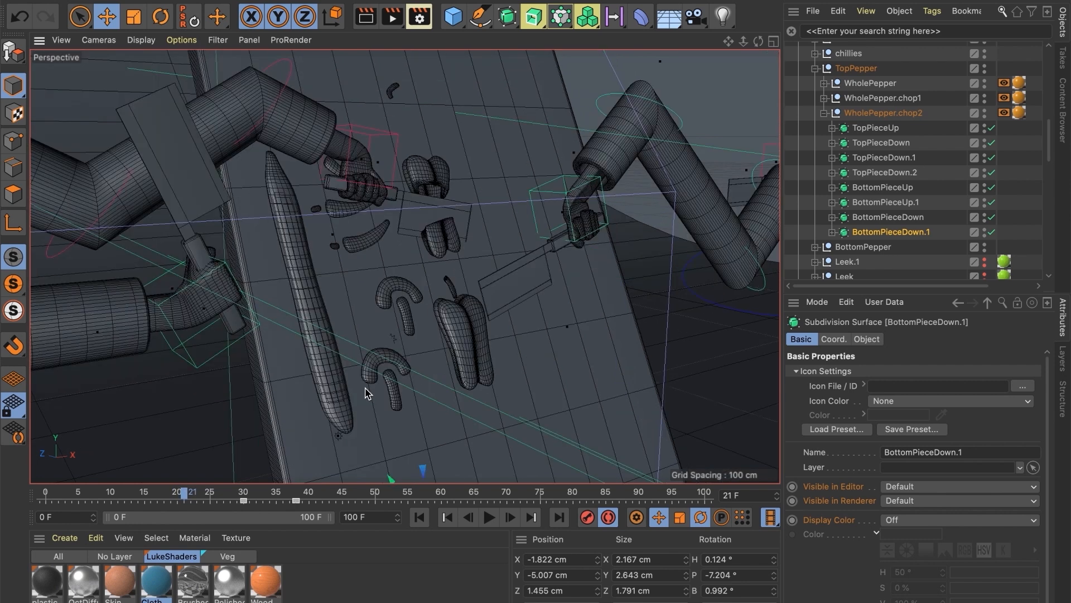